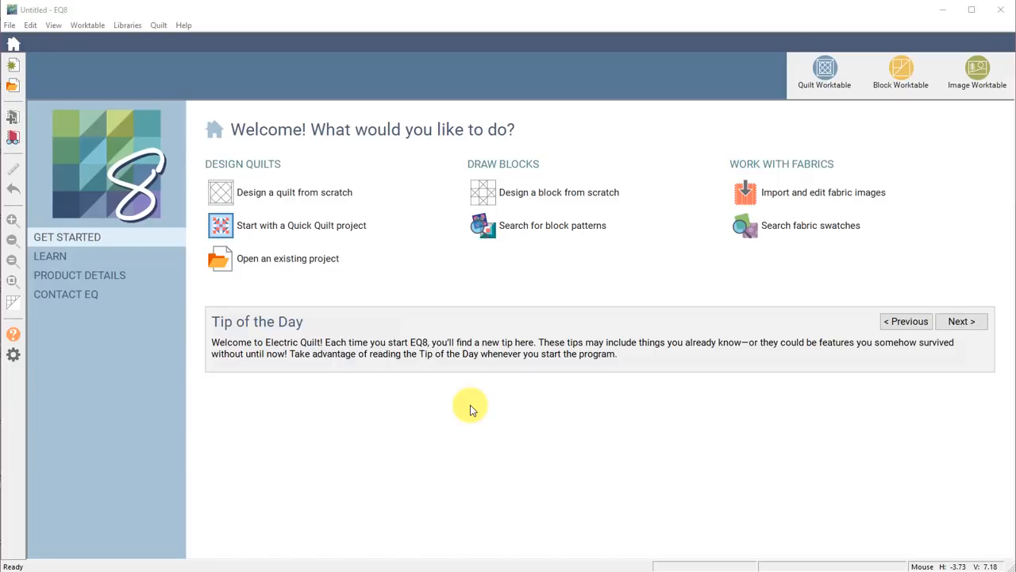
- Start designing a new quilt from scratch with the Custom Set layout
left_click(306, 194)
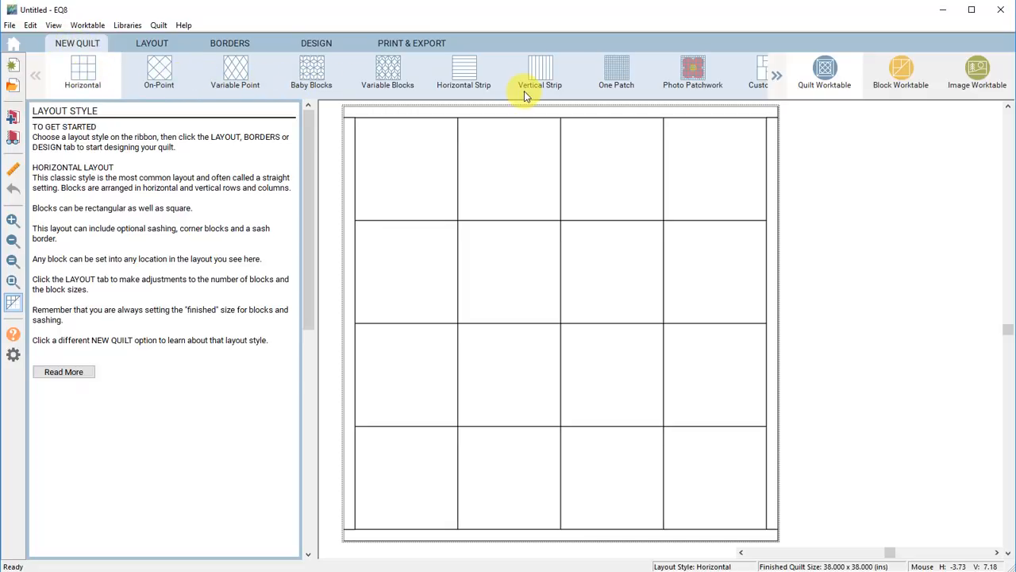
left_click(777, 76)
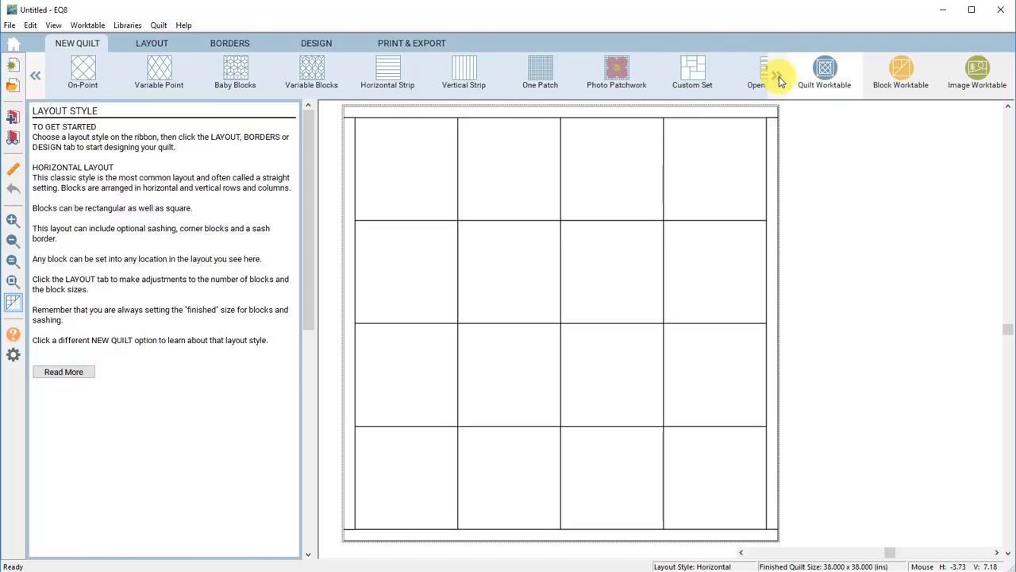
left_click(162, 25)
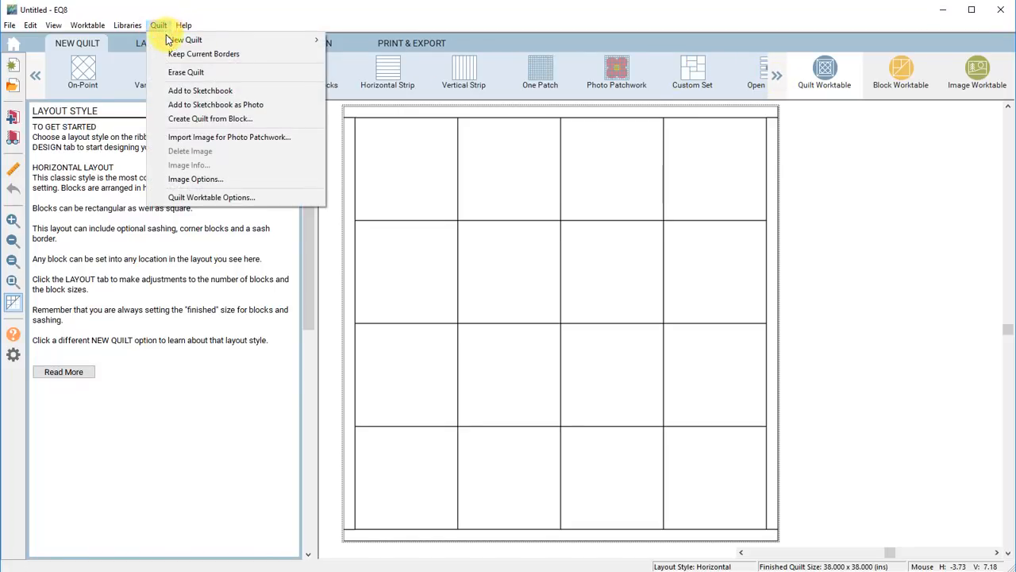
mouse_move(191, 40)
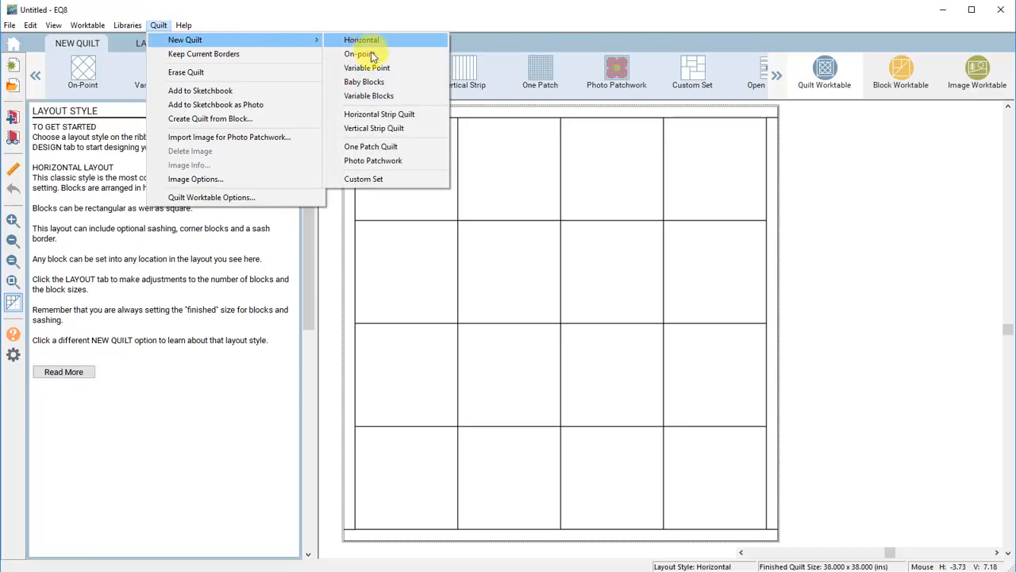
left_click(382, 180)
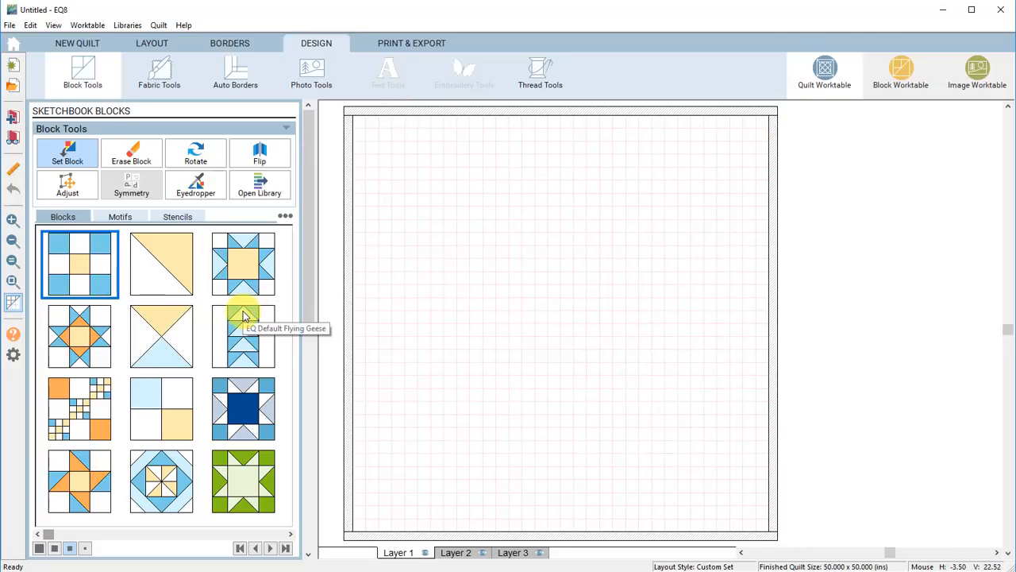
- Place a star block about 4 inches square on the quilt center and a Flying Geese block below it
left_click_drag(243, 315, 573, 256)
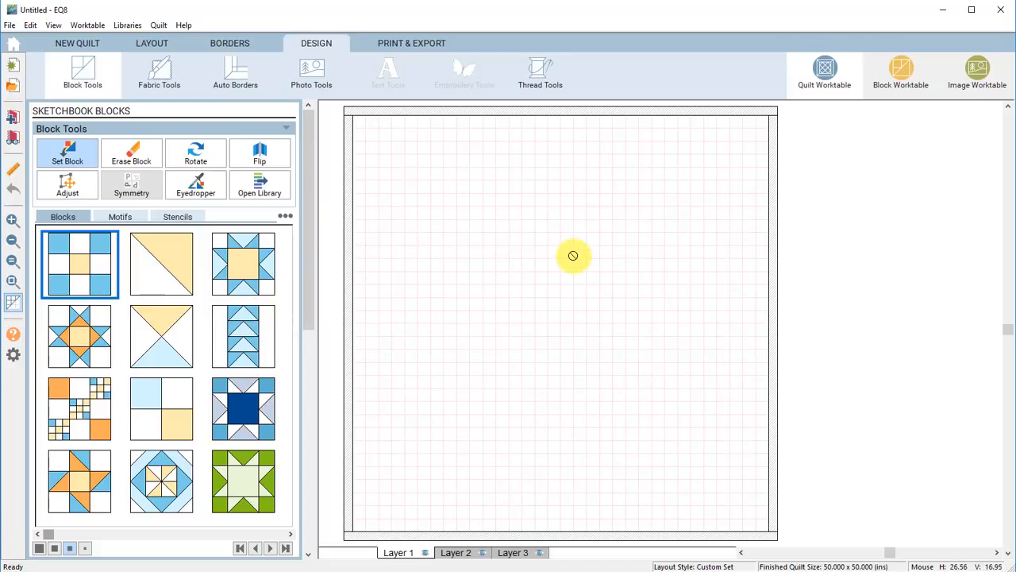
left_click(248, 270)
left_click_drag(248, 270, 435, 239)
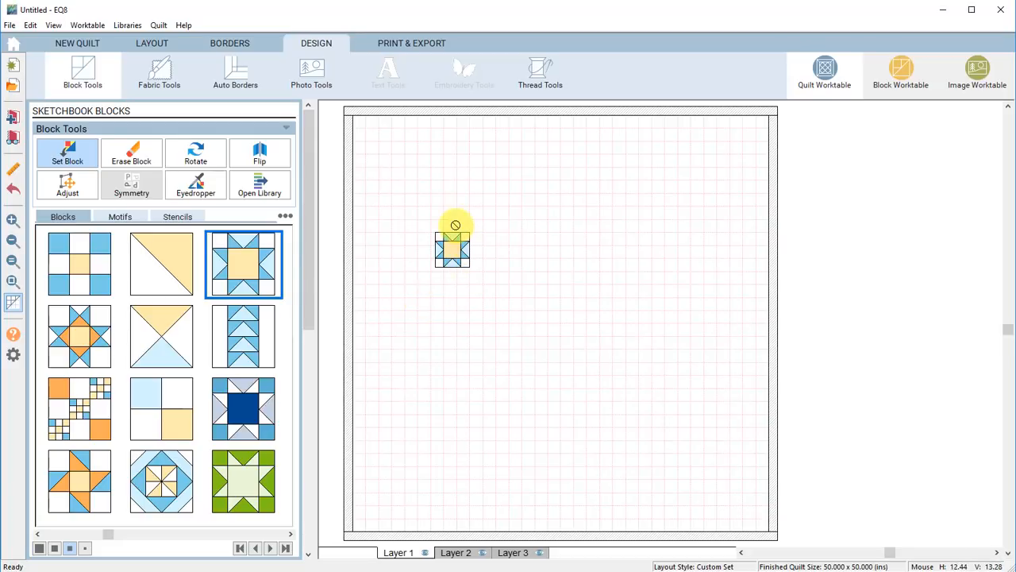
left_click(242, 336)
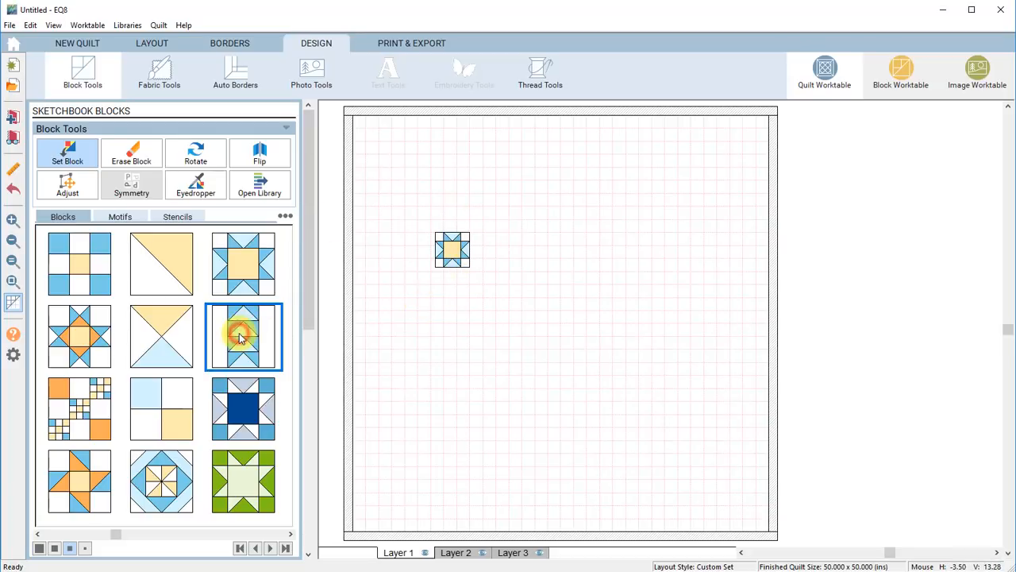
left_click(510, 315)
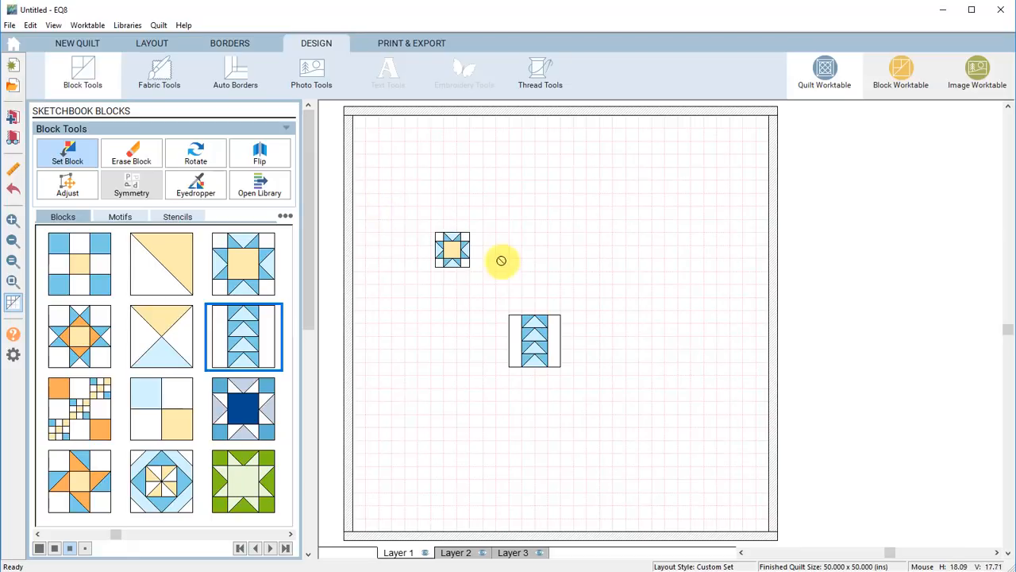
- Select the star block on the quilt with the Adjust tool
left_click(68, 187)
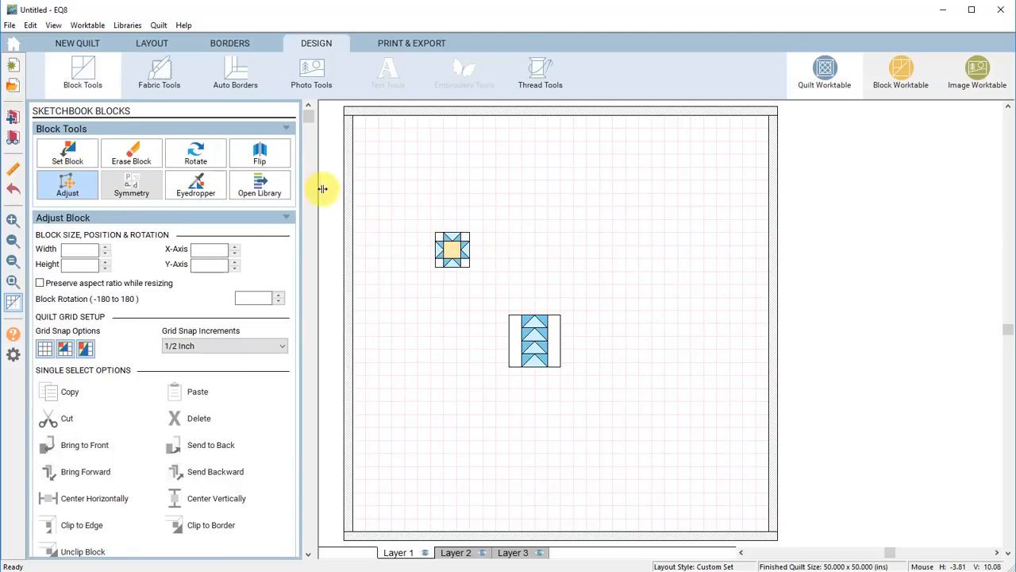
left_click(449, 252)
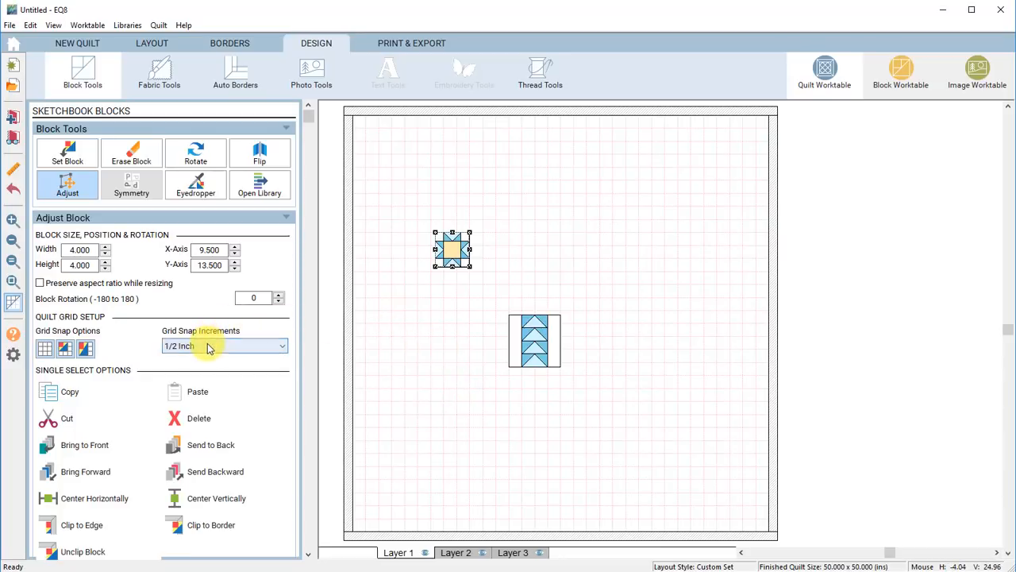
- Toggle the quilt grid's display off and on twice and try the block grid snap options
left_click(46, 350)
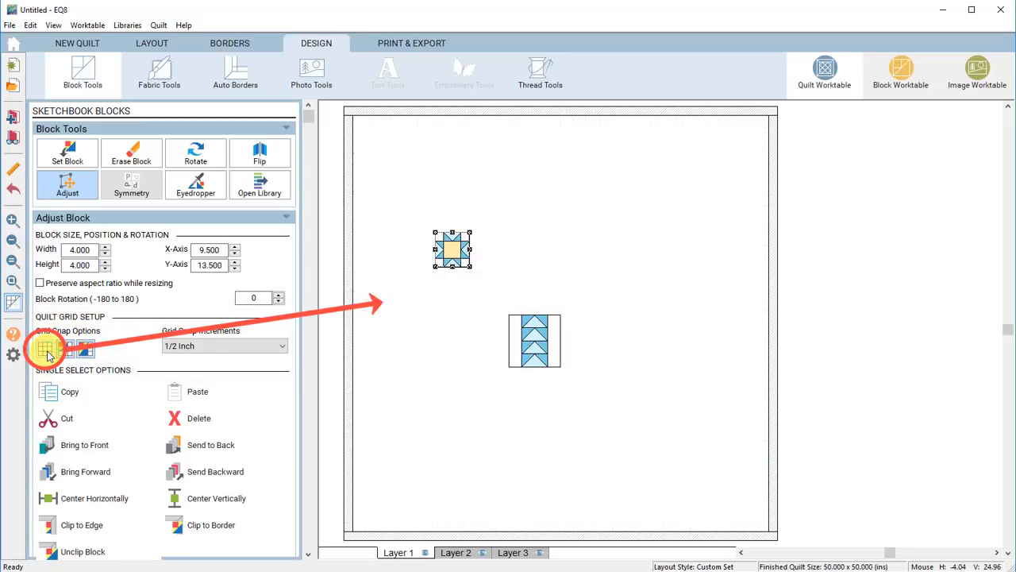
left_click(46, 352)
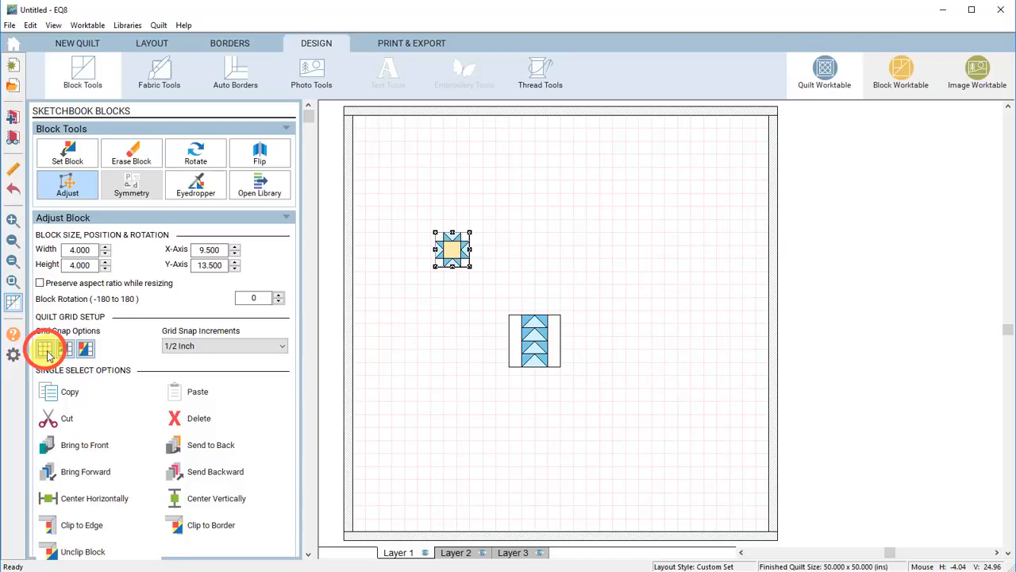
left_click(46, 351)
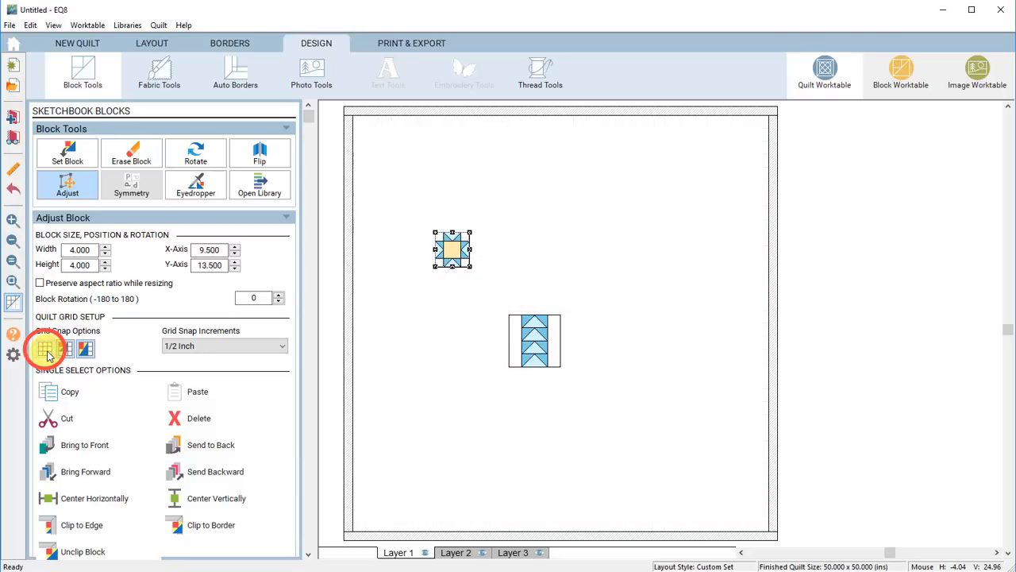
left_click(46, 351)
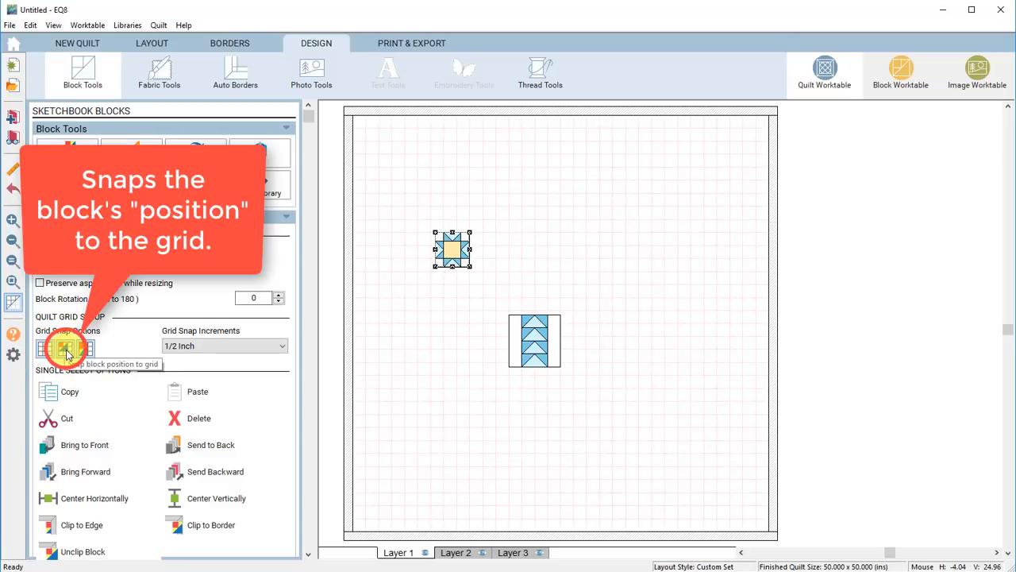
left_click(67, 351)
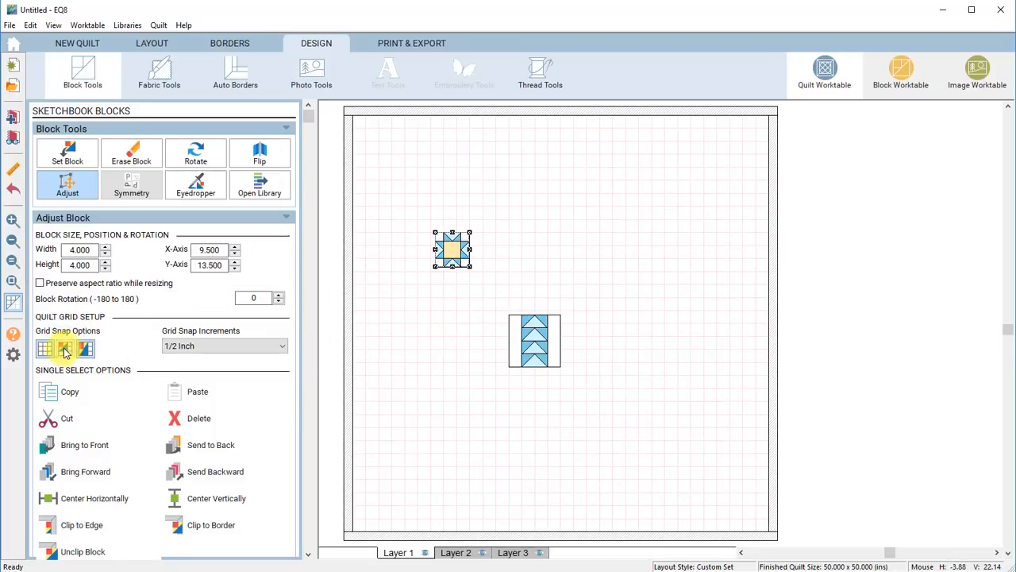
left_click(89, 350)
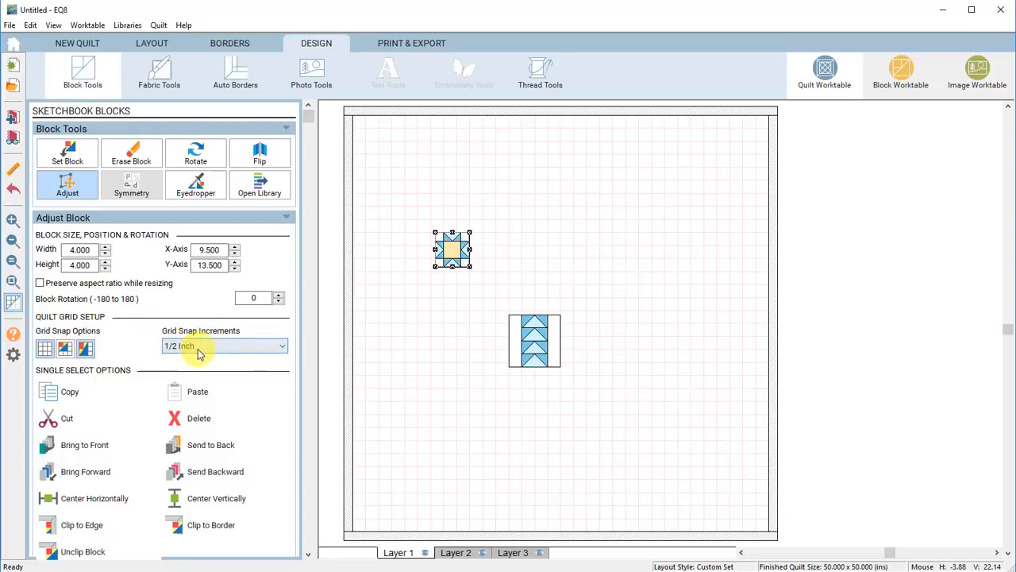
left_click(62, 349)
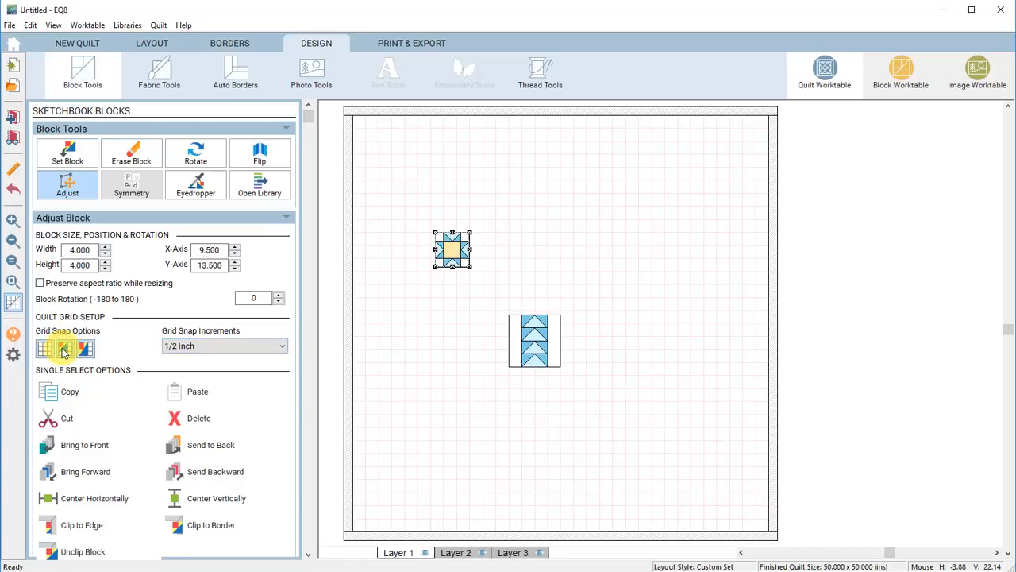
left_click(86, 350)
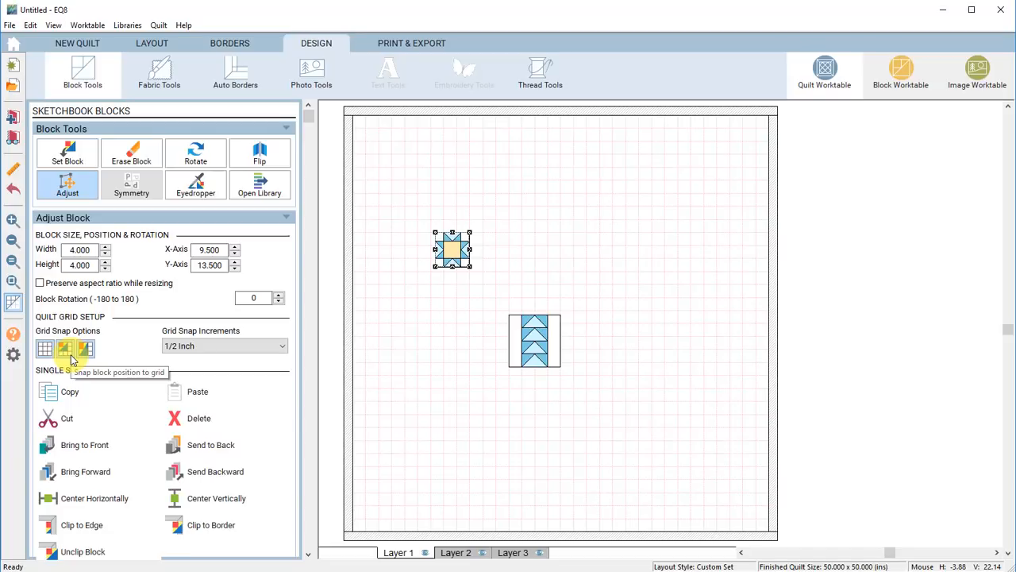
- Set the grid snap increments to 4 inches and move the star block to X 12, Y 12
left_click(255, 345)
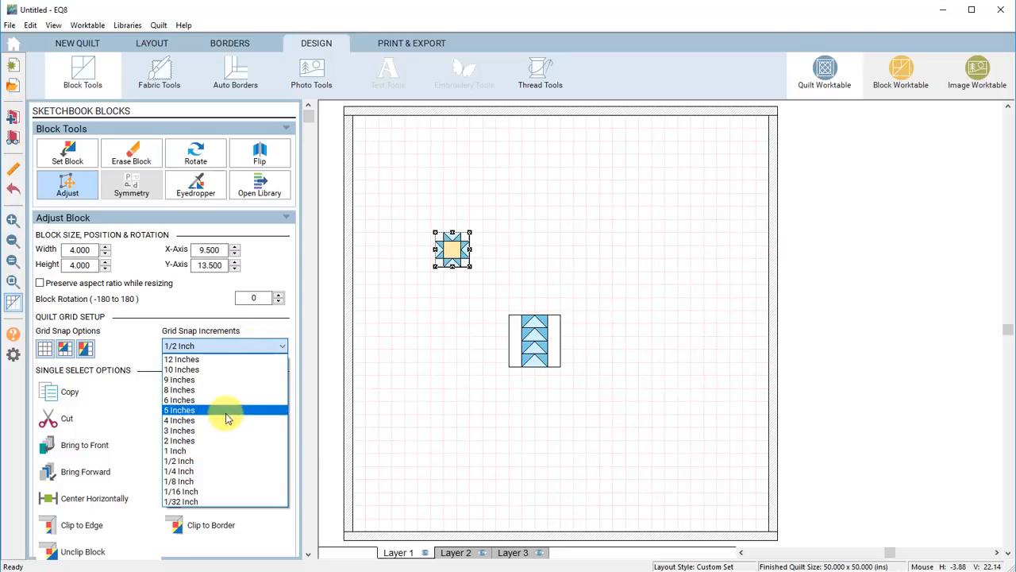
left_click(193, 423)
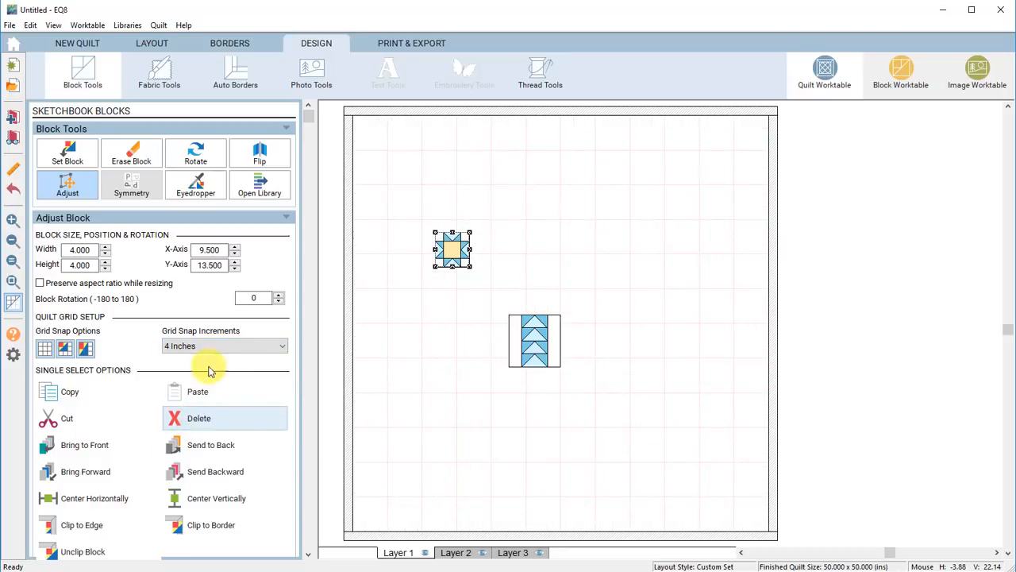
left_click_drag(450, 251, 483, 249)
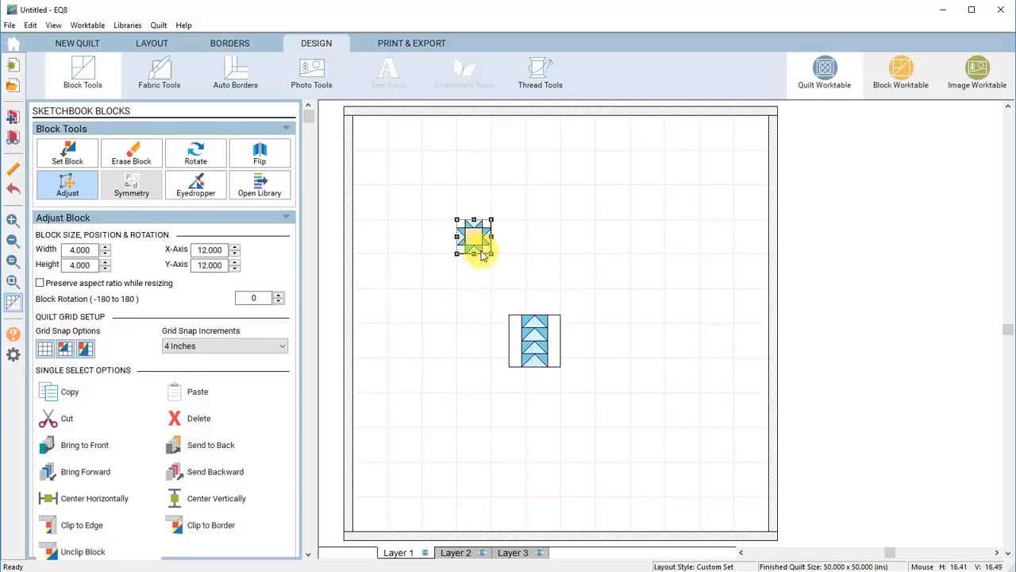
left_click(225, 347)
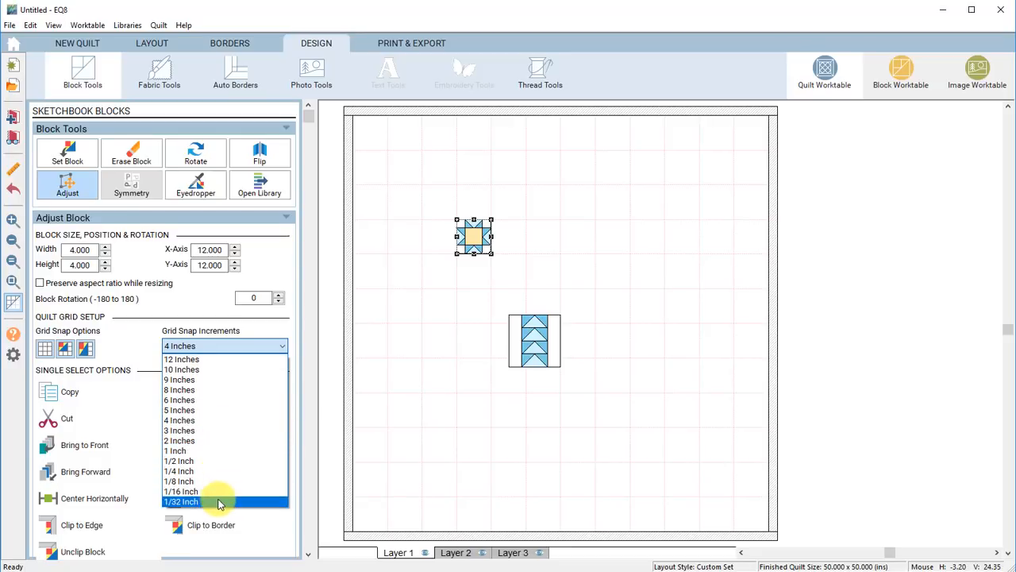
left_click(216, 422)
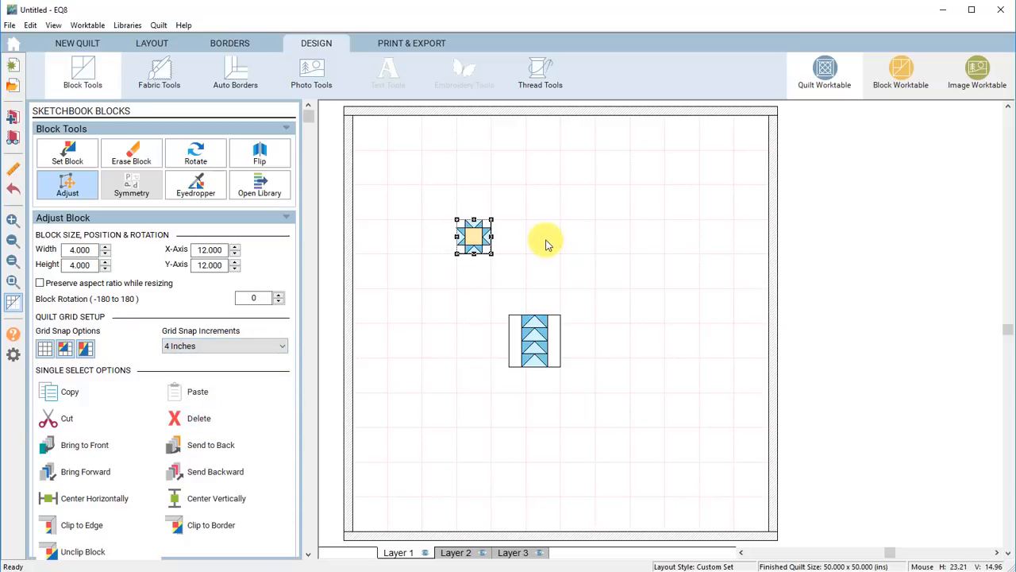
- Show the quilt rulers and set the grid snap increments to 2 inches
left_click(53, 25)
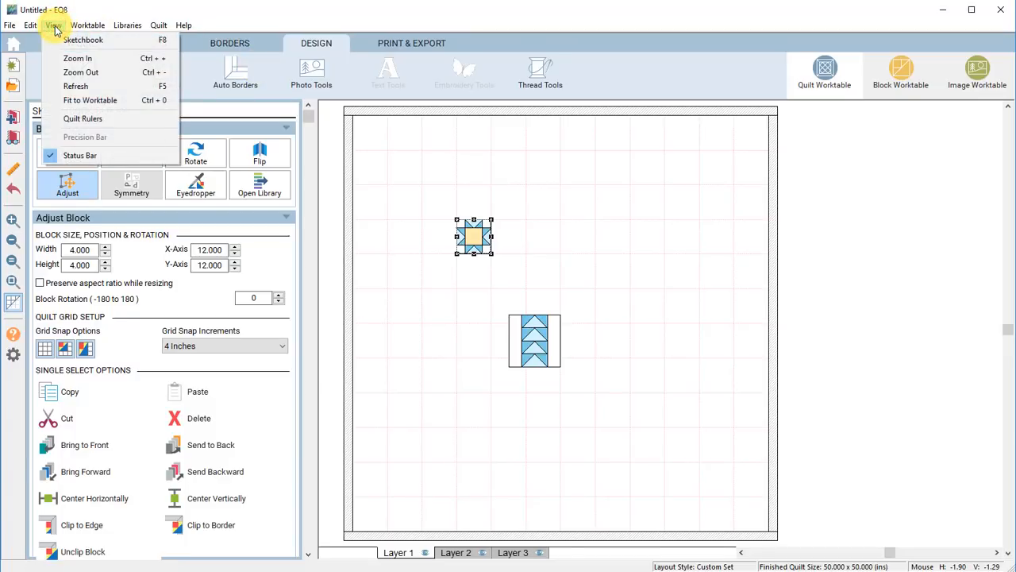
left_click(80, 119)
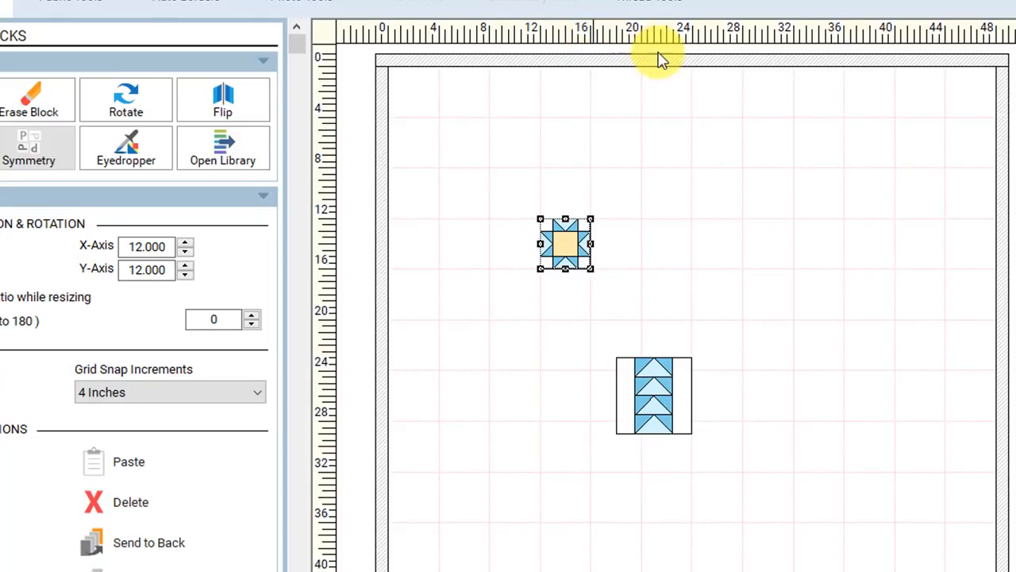
left_click(159, 389)
left_click(145, 536)
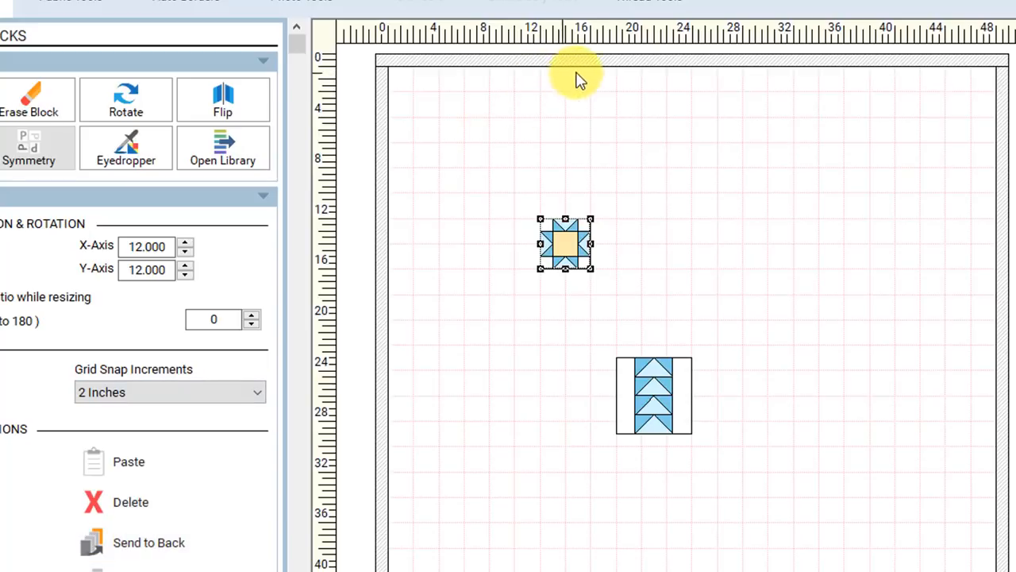
- Set the grid snap increments to 1 inch and move the star block to X 15, Y 11
left_click(172, 400)
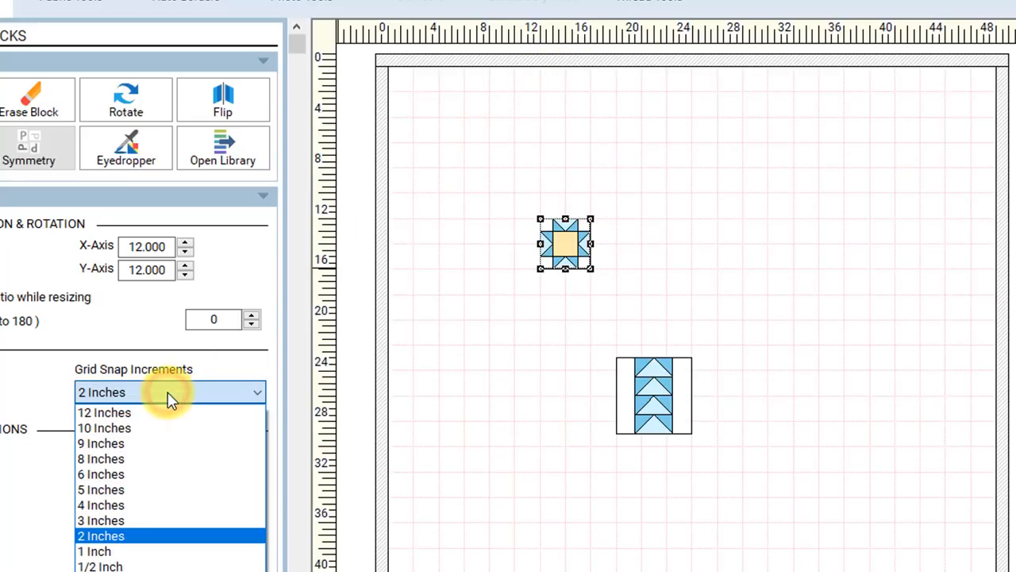
left_click(150, 556)
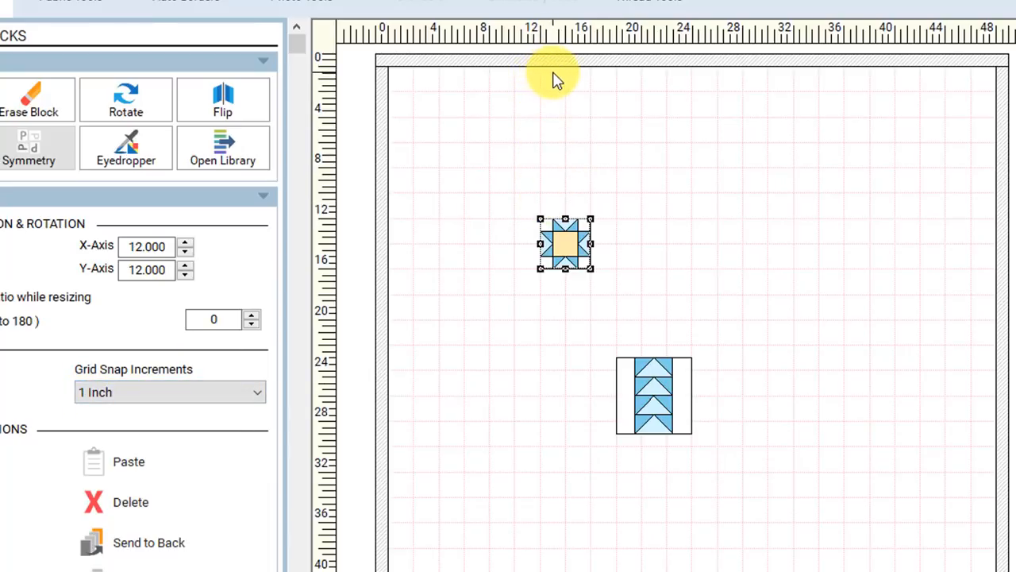
left_click_drag(563, 242, 604, 240)
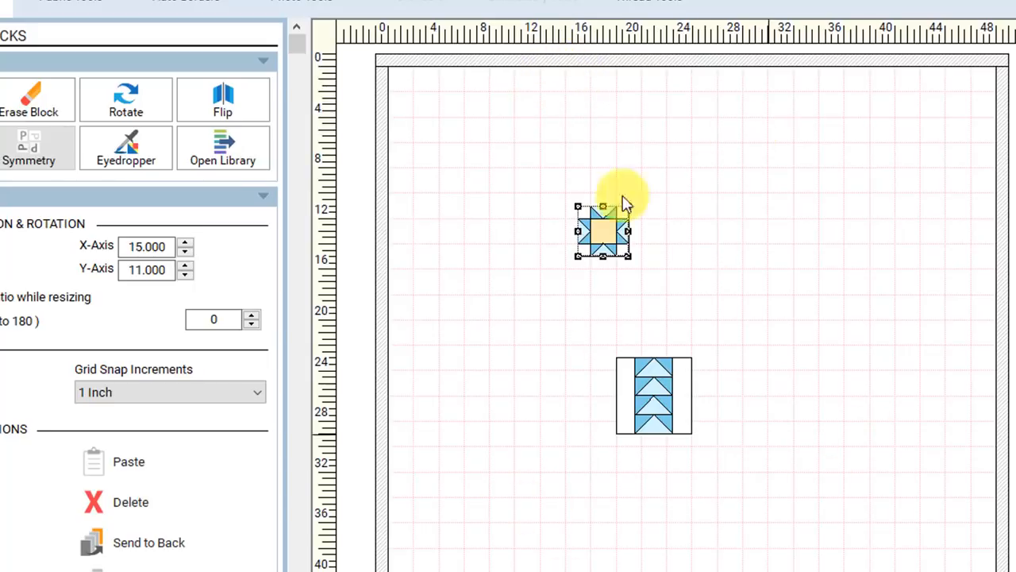
mouse_move(617, 235)
left_mouse_down()
mouse_move(626, 233)
mouse_move(595, 217)
mouse_move(605, 232)
left_mouse_up()
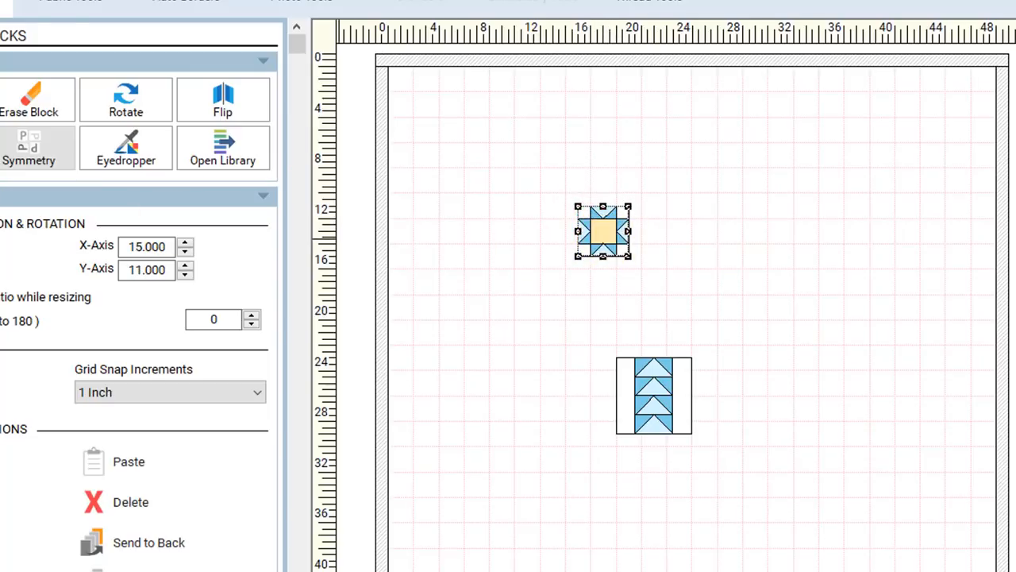
- Set the grid snap increments to 4 inches
left_click_drag(473, 162, 726, 350)
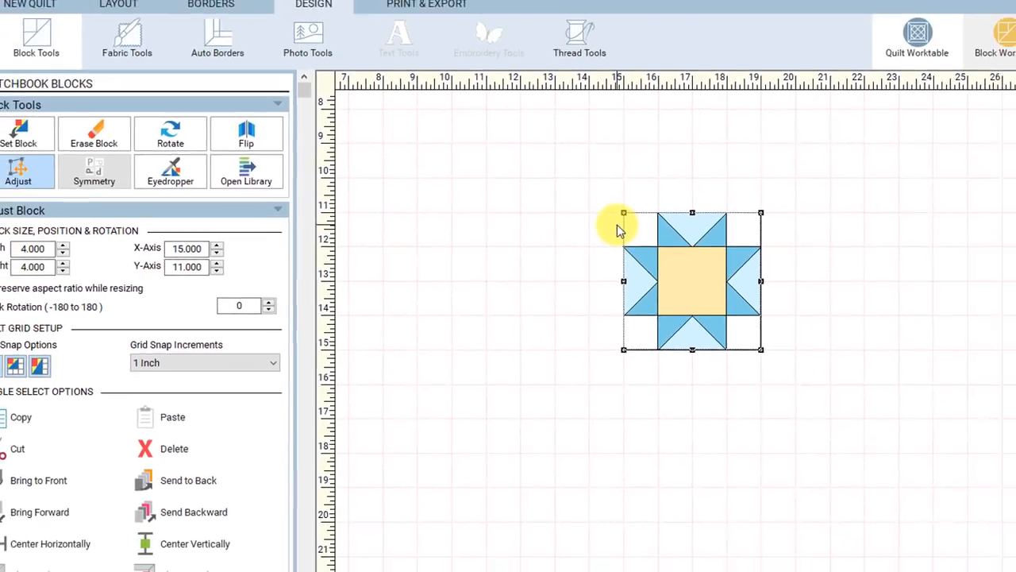
left_click(12, 260)
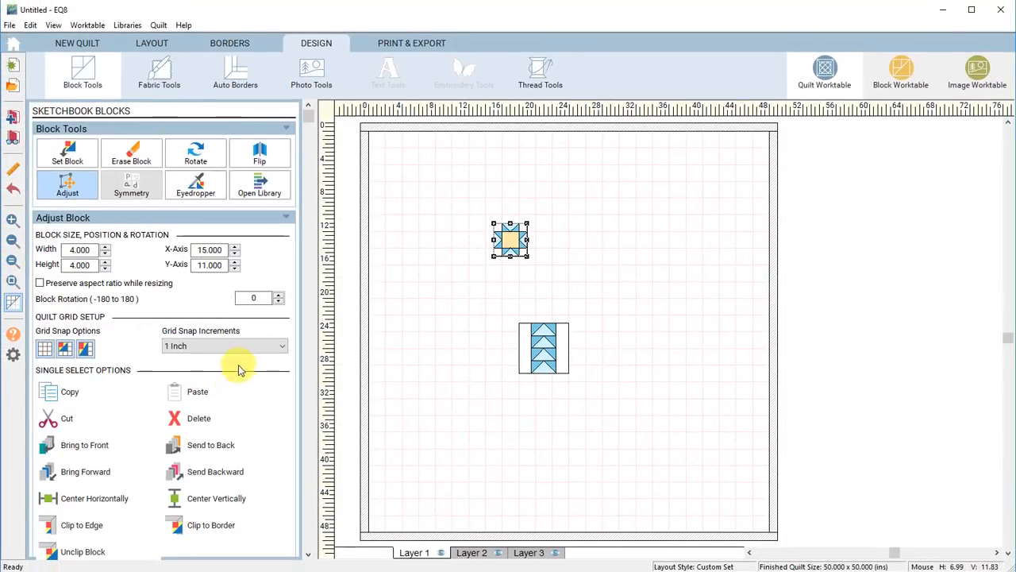
left_click(240, 345)
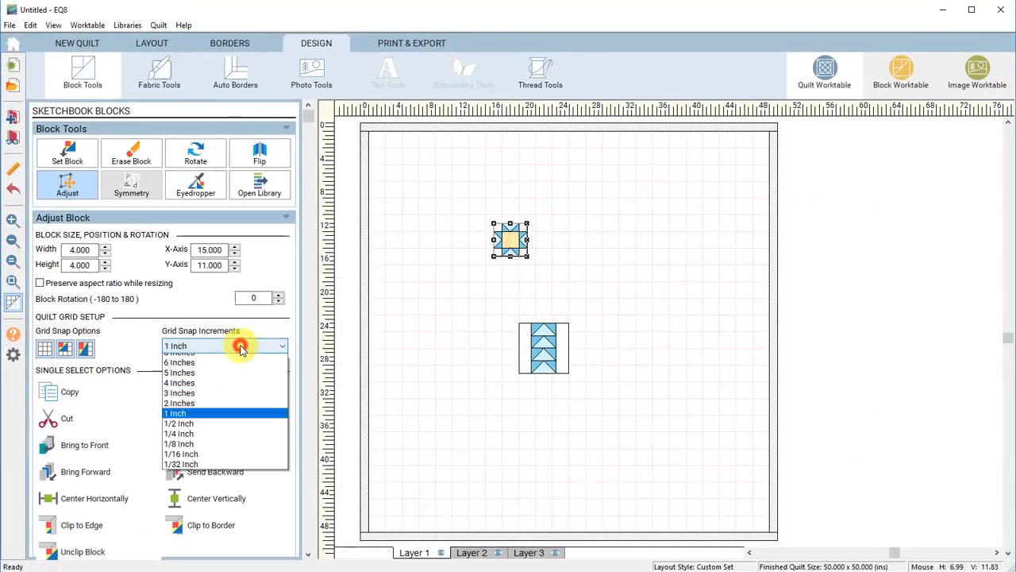
left_click(218, 421)
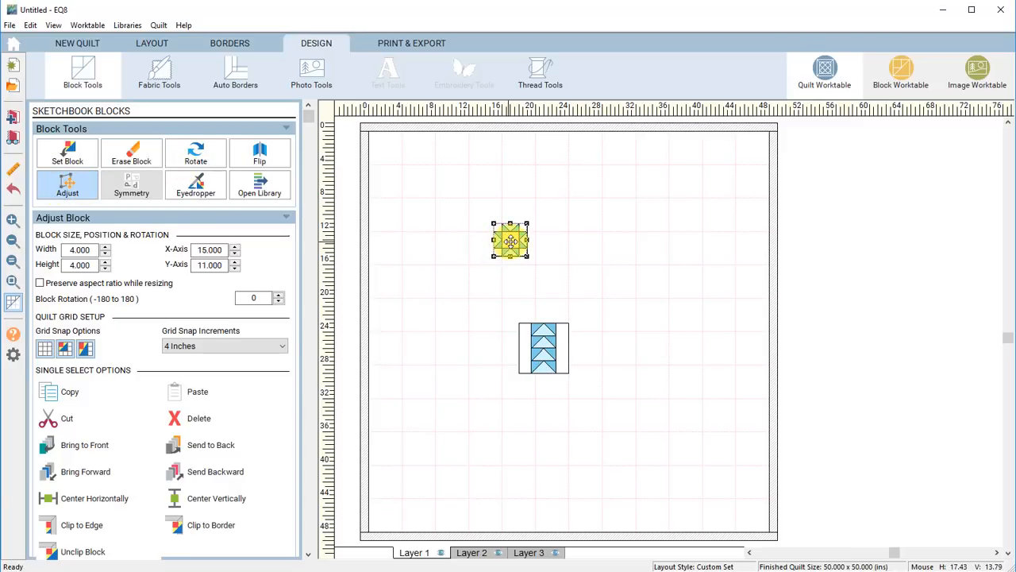
- Enlarge the star block to 16 by 16 inches and move it to X 4, Y 4
left_click_drag(512, 240, 492, 221)
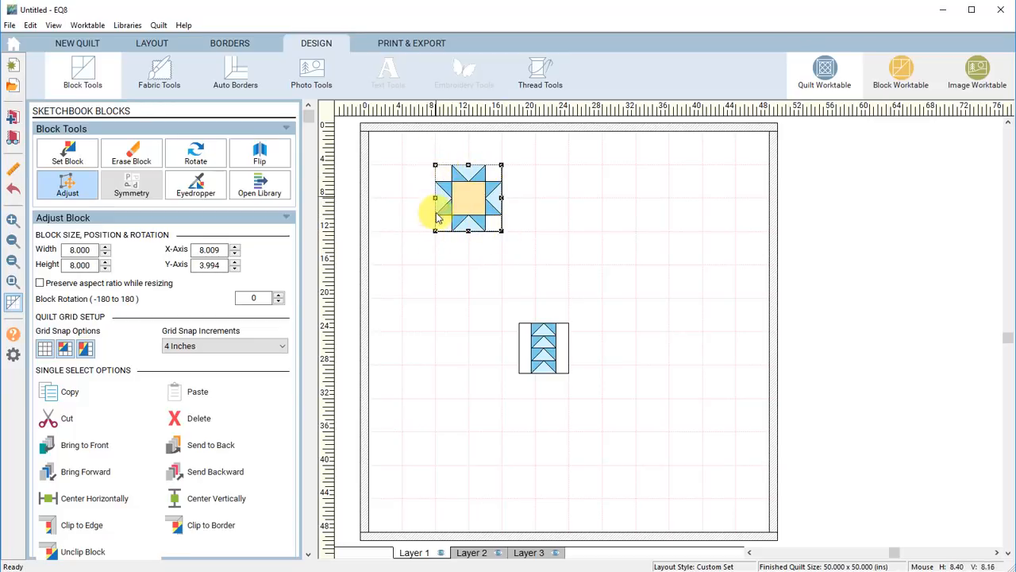
left_click_drag(501, 232, 483, 254)
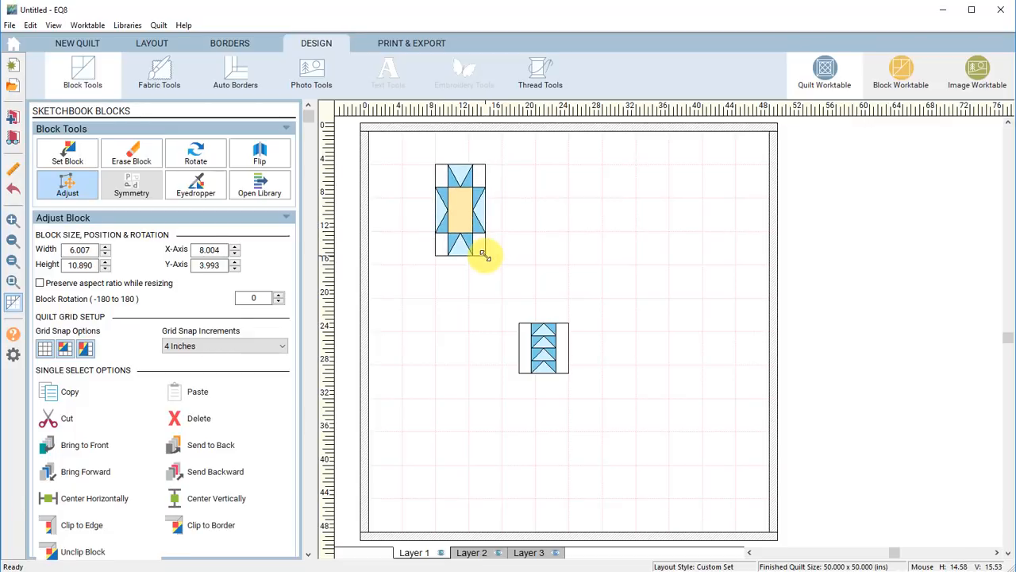
left_click_drag(482, 254, 482, 254)
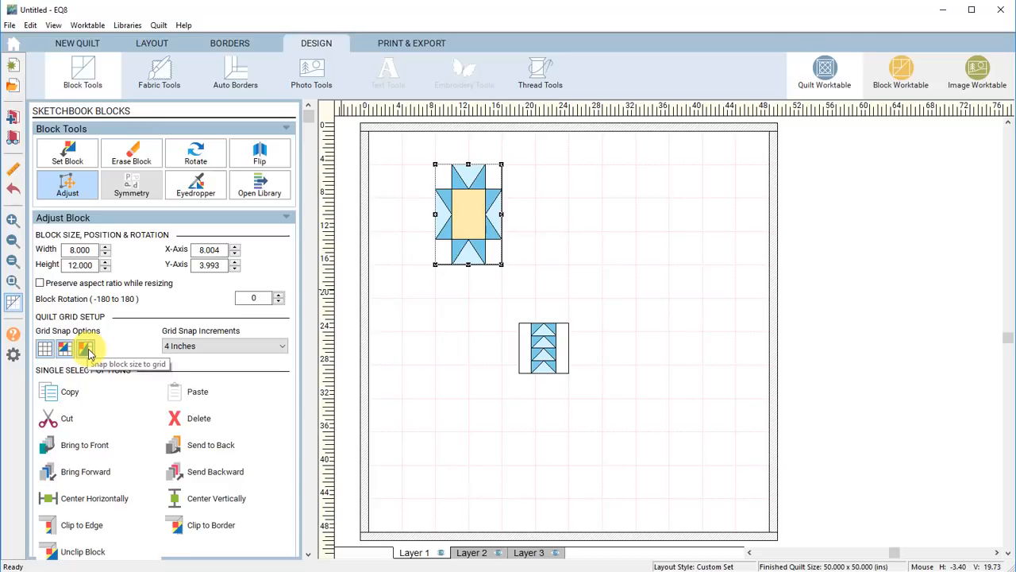
left_click_drag(467, 267, 466, 291)
left_click_drag(501, 231, 518, 232)
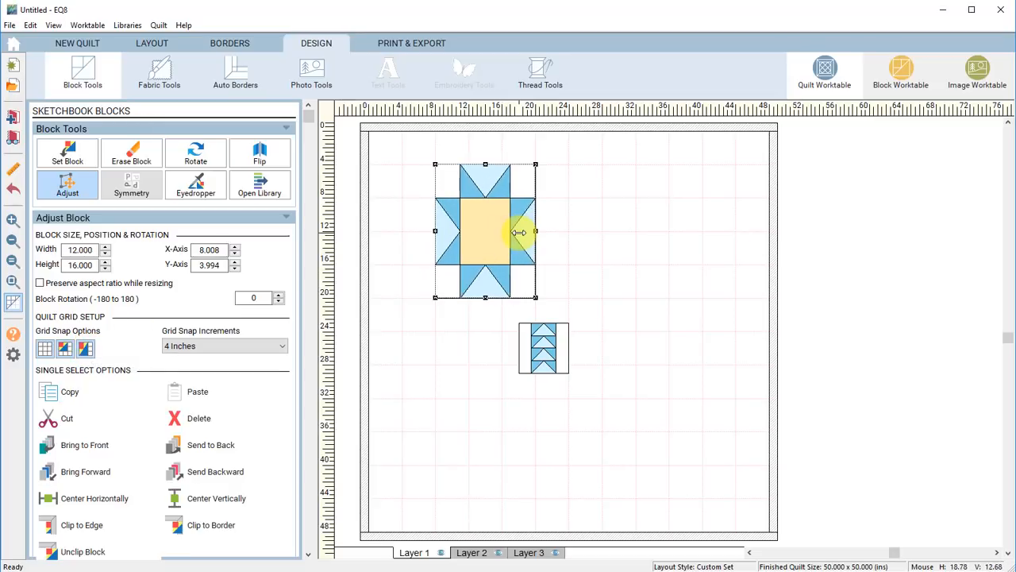
left_click_drag(435, 231, 415, 233)
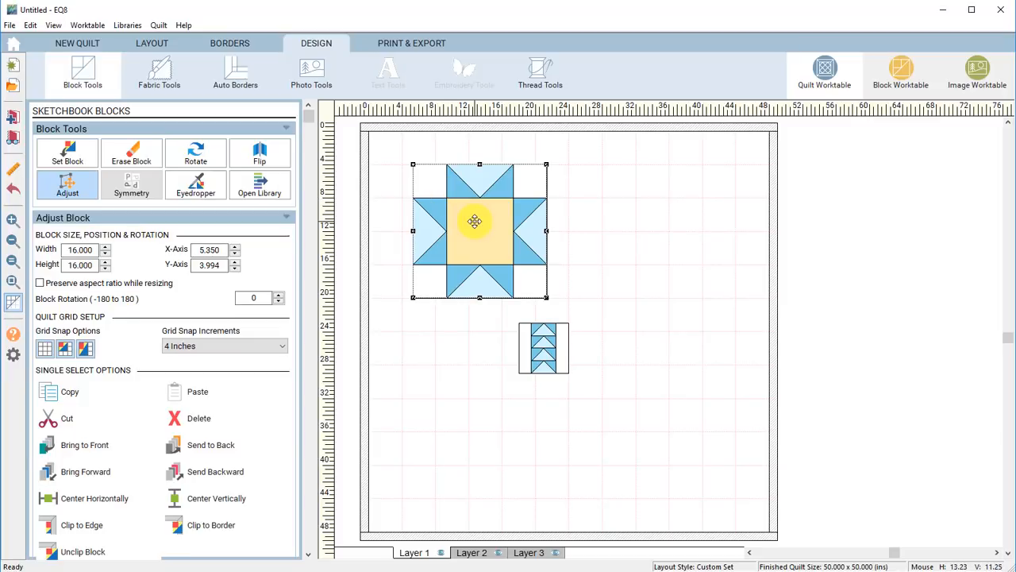
left_click_drag(474, 221, 473, 222)
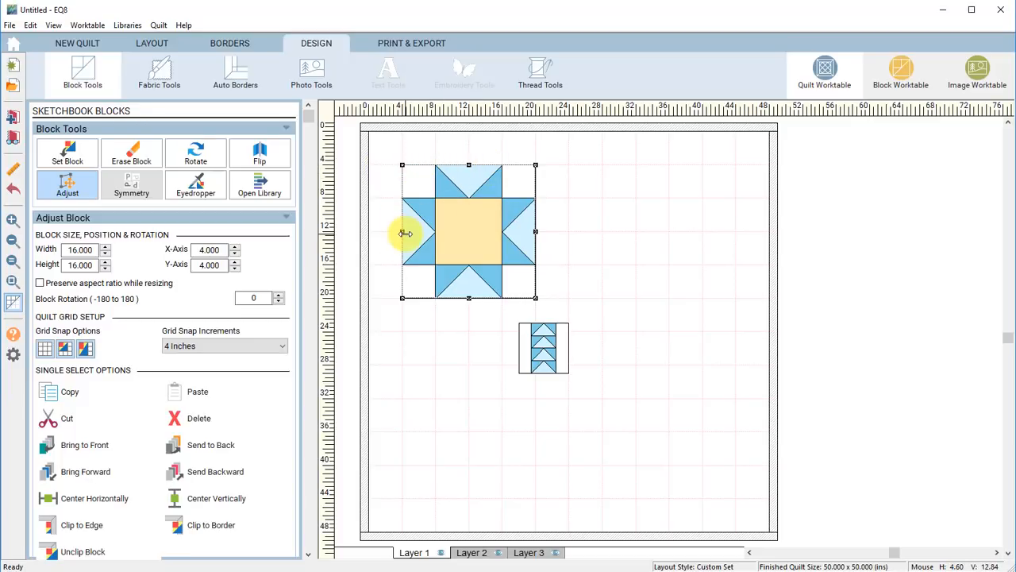
- Move the flying geese block to X 20, Y 20 and resize it to 8 by 8 inches
left_click(545, 346)
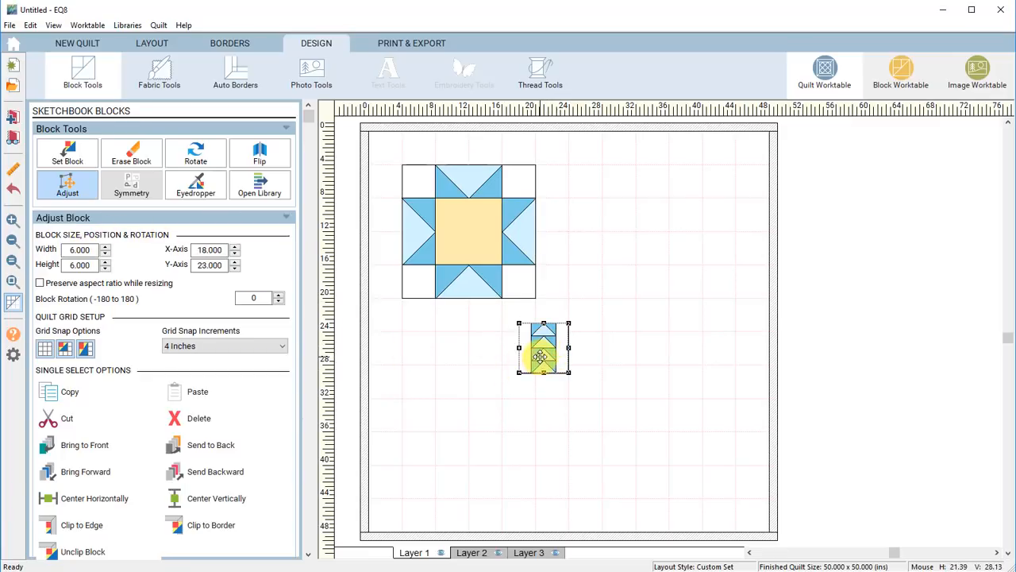
left_click_drag(541, 356, 557, 331)
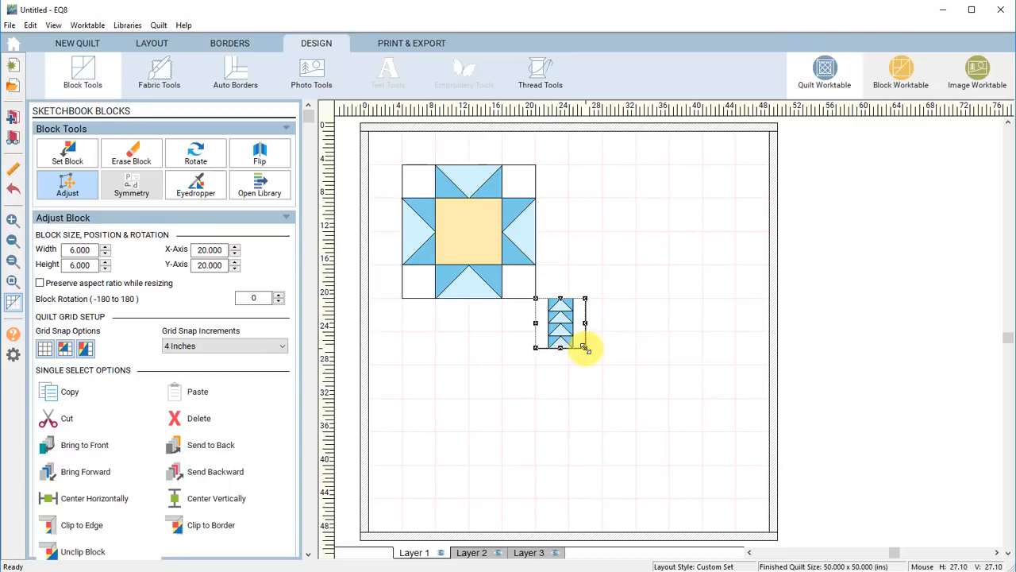
left_click_drag(584, 346, 602, 364)
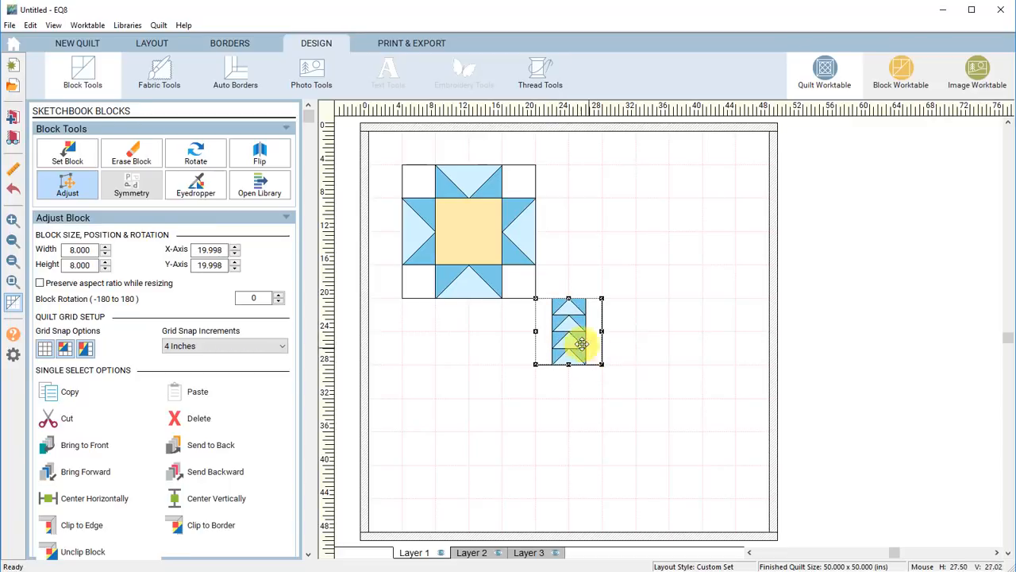
left_click(647, 322)
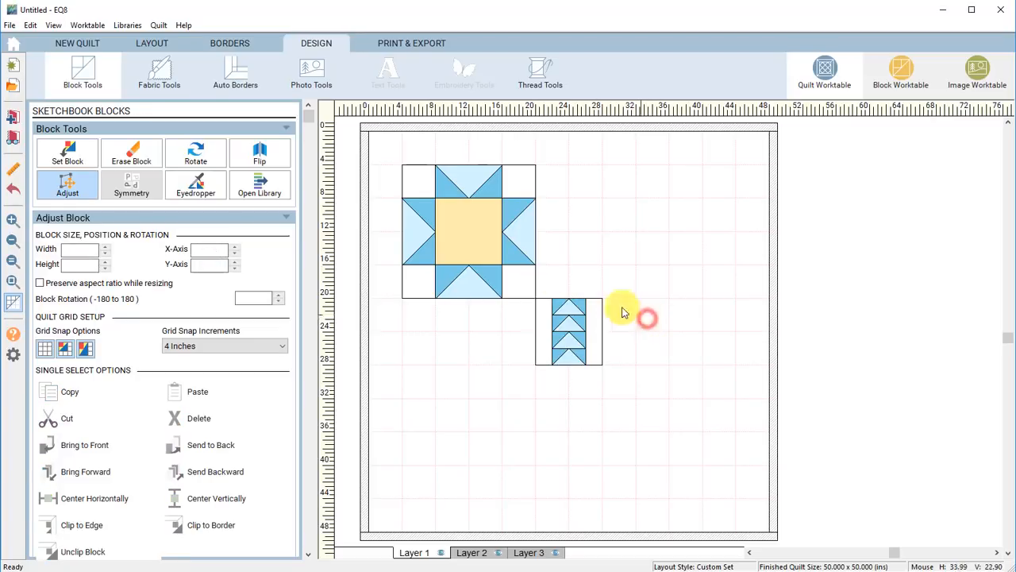
- Copy the flying geese block and place two copies beneath the star, at X 12, Y 20 and X 4, Y 20
left_click(551, 324)
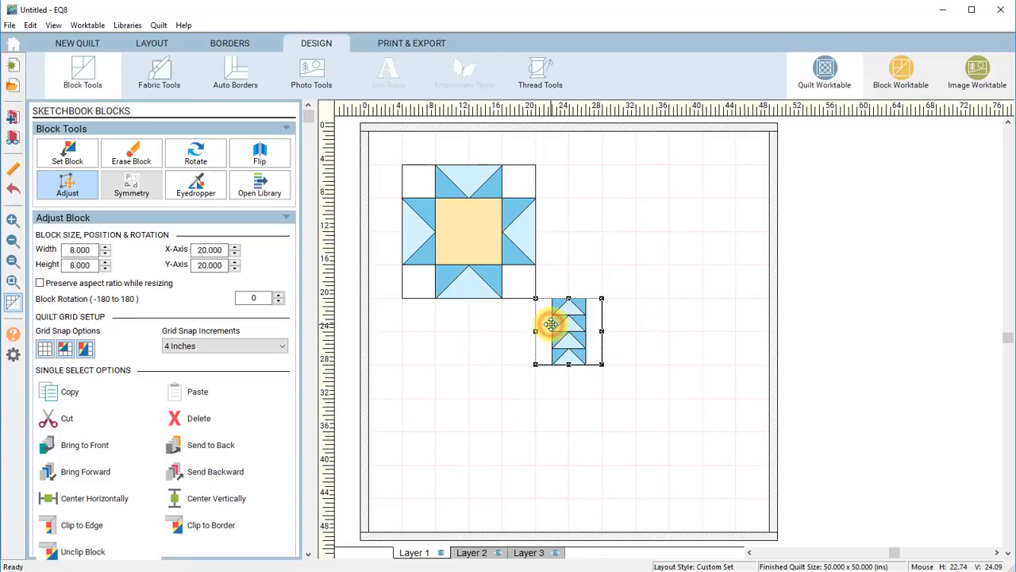
left_click(52, 389)
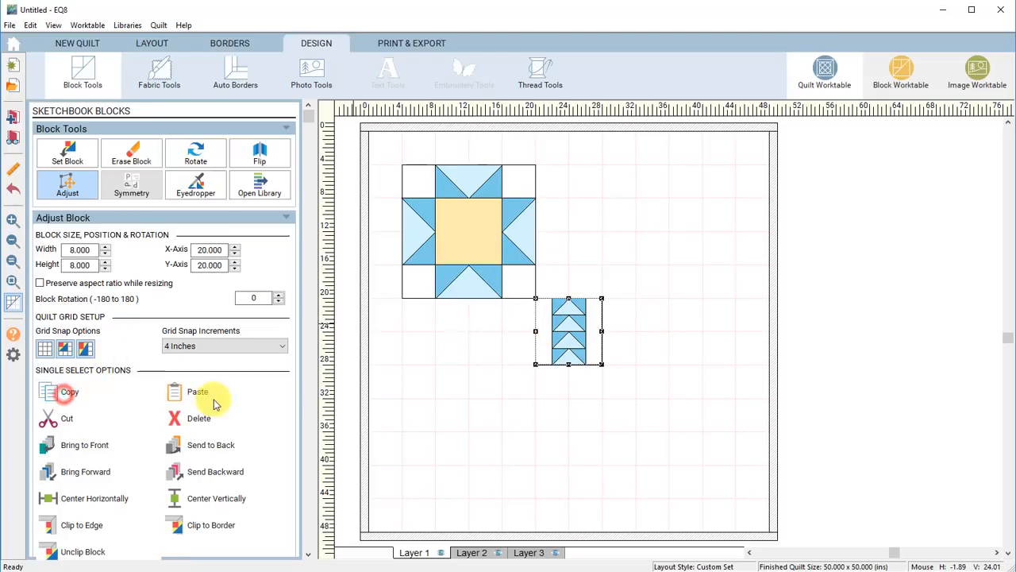
left_click(202, 392)
left_click_drag(556, 362, 491, 347)
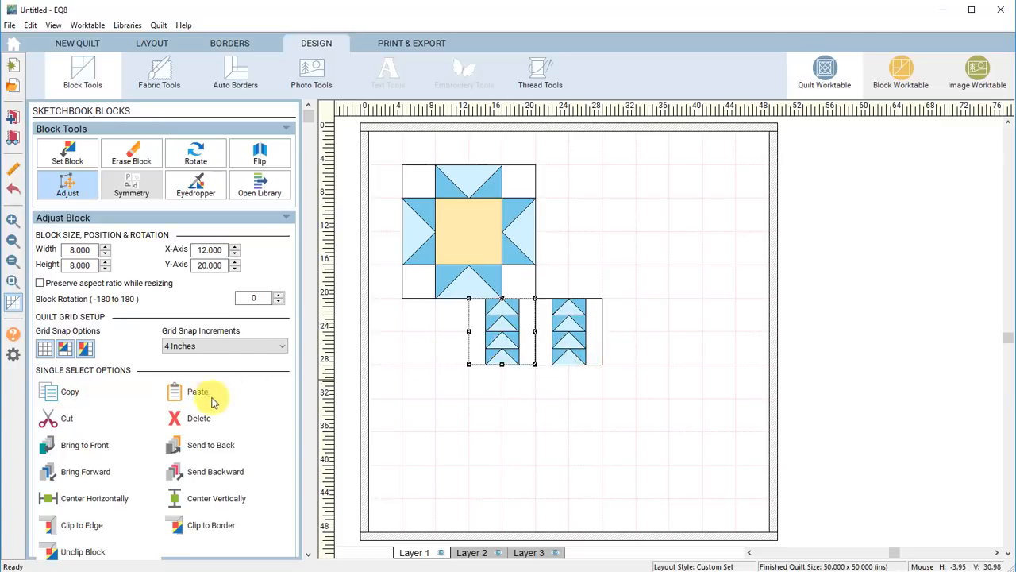
left_click(220, 395)
left_click_drag(606, 368, 432, 336)
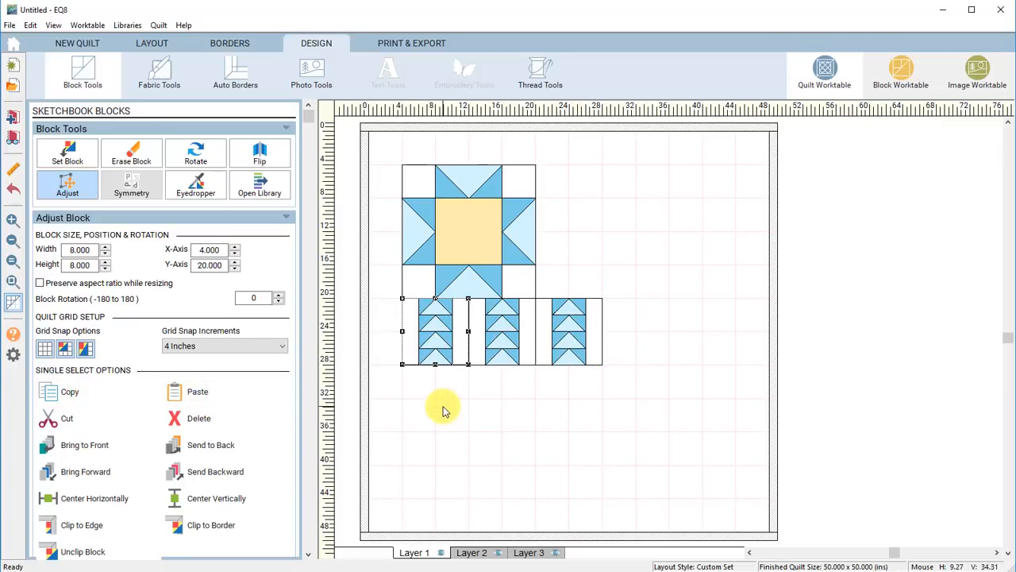
left_click(441, 406)
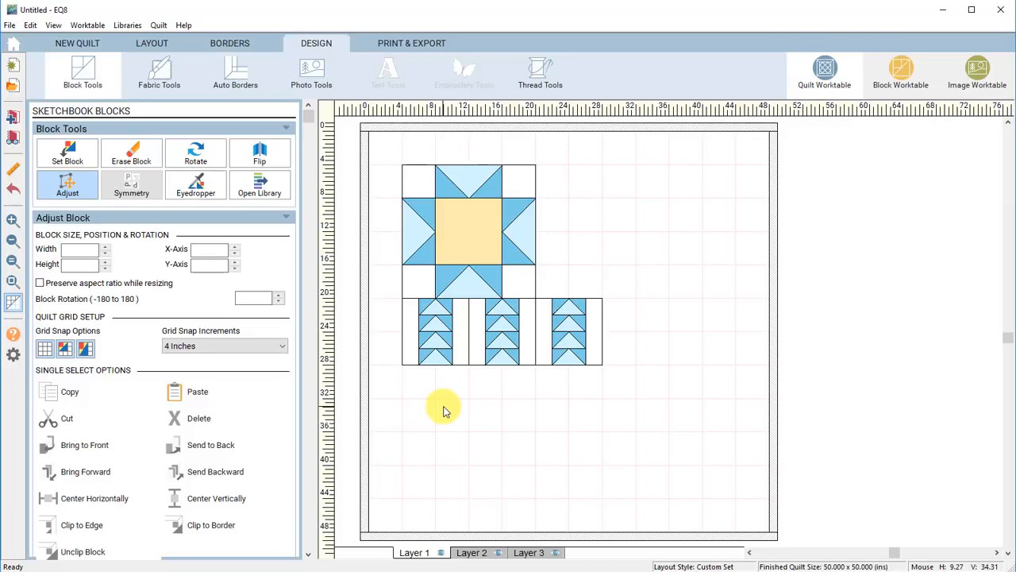
- Set a four-patch block on the quilt, move it beside the star at X 20, Y 12 and resize it to 8 by 8 inches
left_click(77, 154)
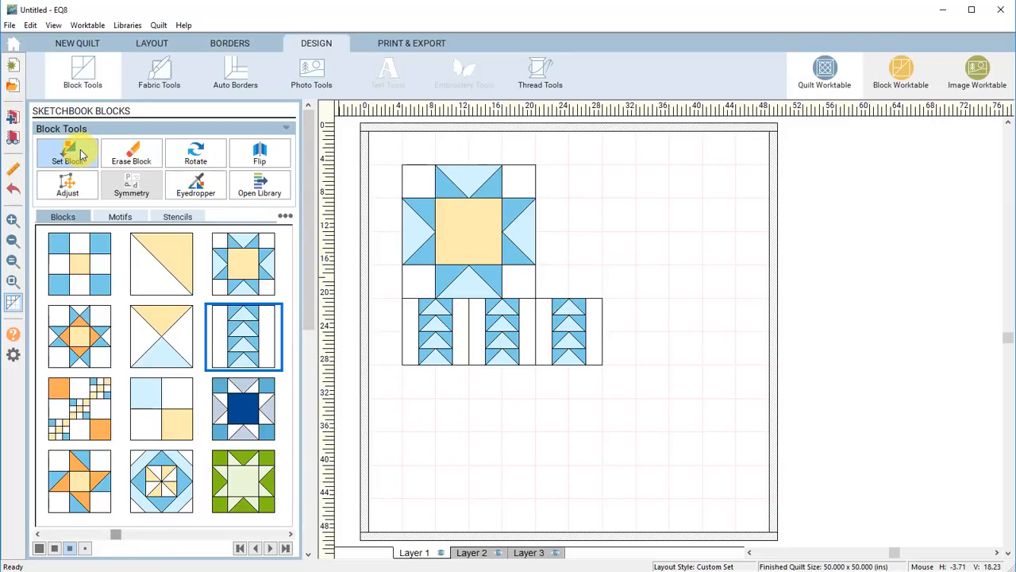
left_click_drag(158, 412, 432, 397)
left_click(71, 186)
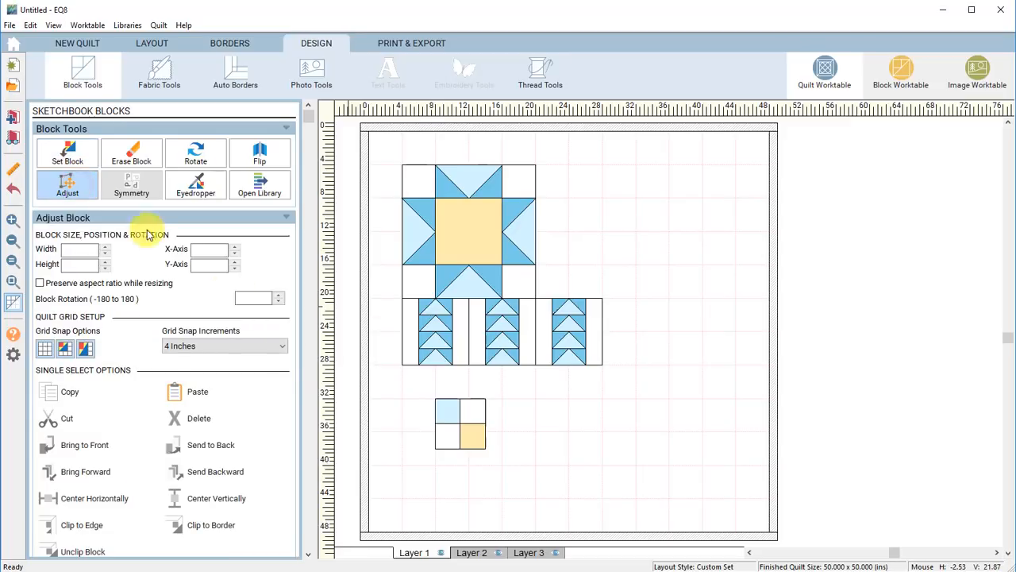
left_click(453, 418)
left_click_drag(456, 423, 558, 268)
left_click_drag(585, 231, 623, 301)
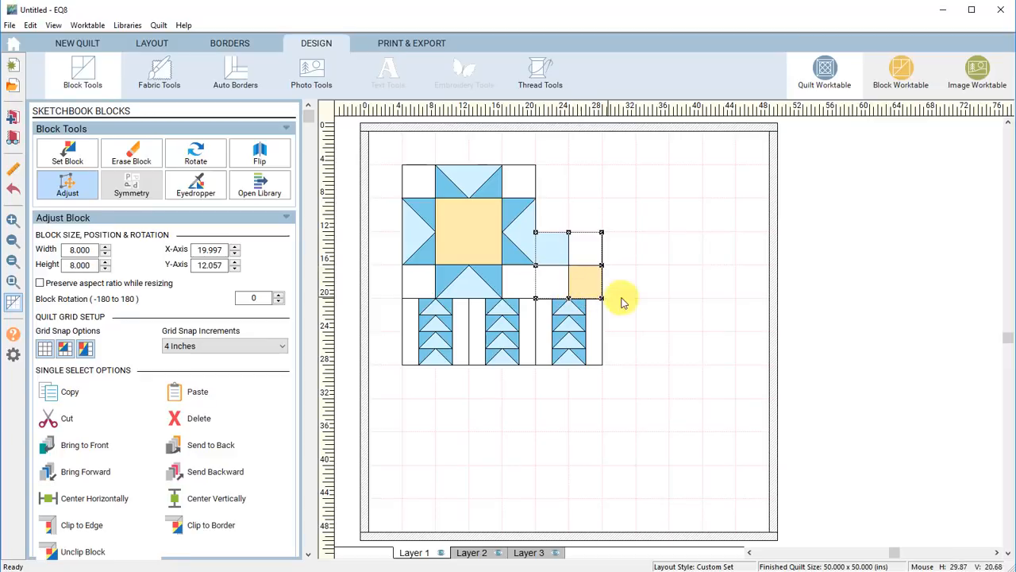
- Copy the four-patch block and place the copy directly above it, beside the star at X 20, Y 4
left_click(567, 277)
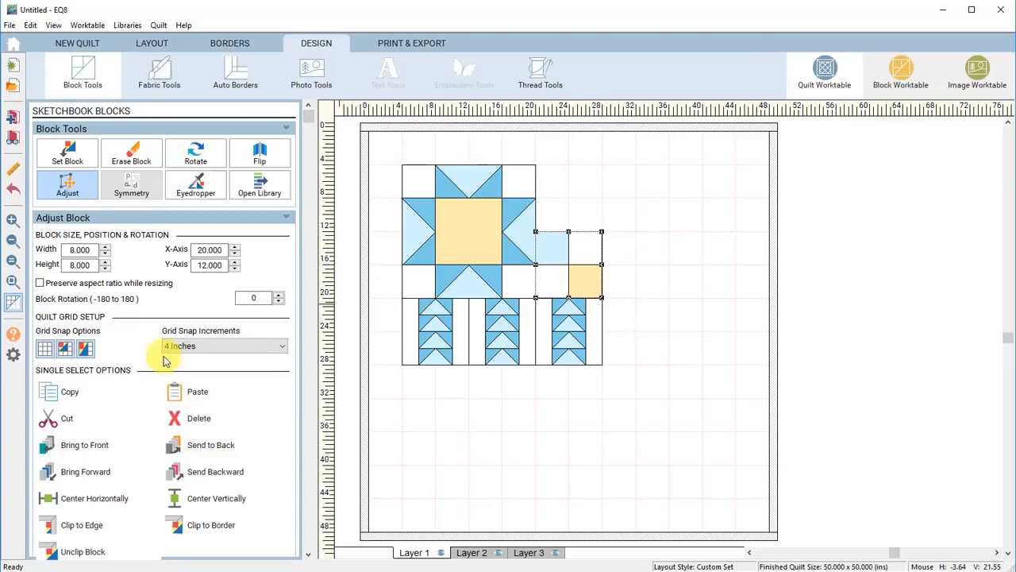
left_click(70, 391)
left_click(210, 396)
left_click_drag(590, 288, 623, 238)
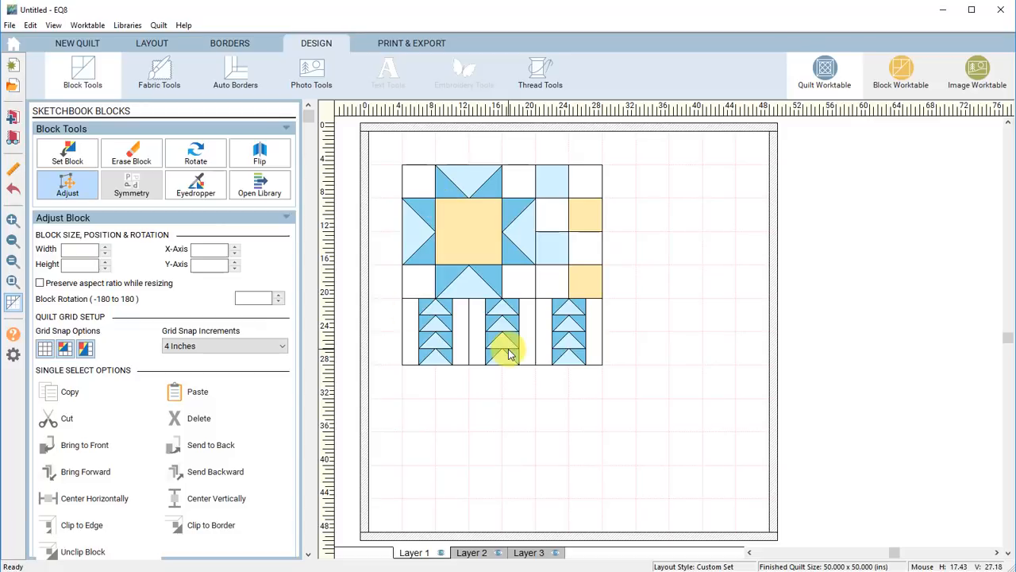
- Replace the large star with the dark blue star block that has medium blue corners
left_click(77, 159)
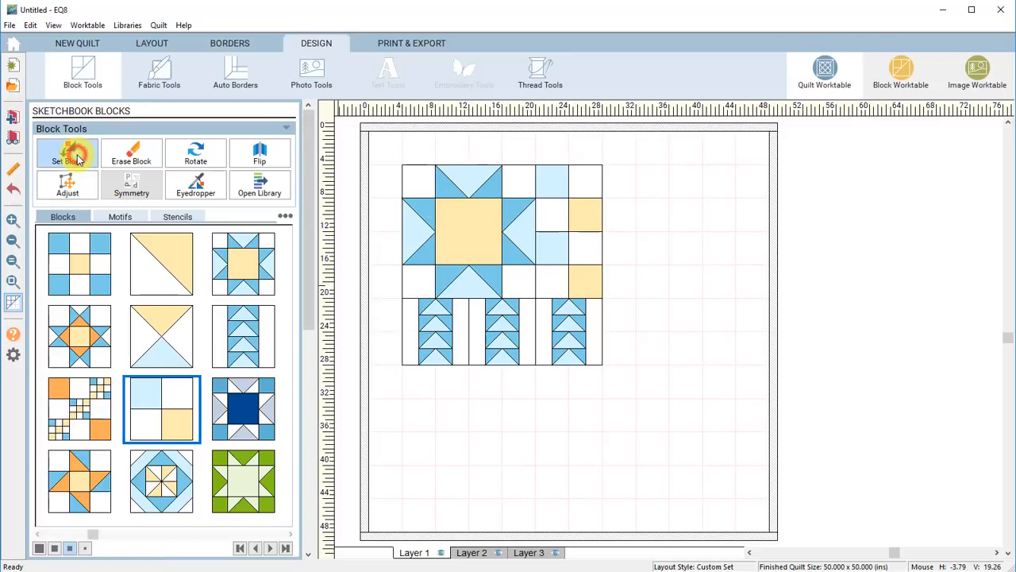
left_click(235, 414)
left_click(482, 248)
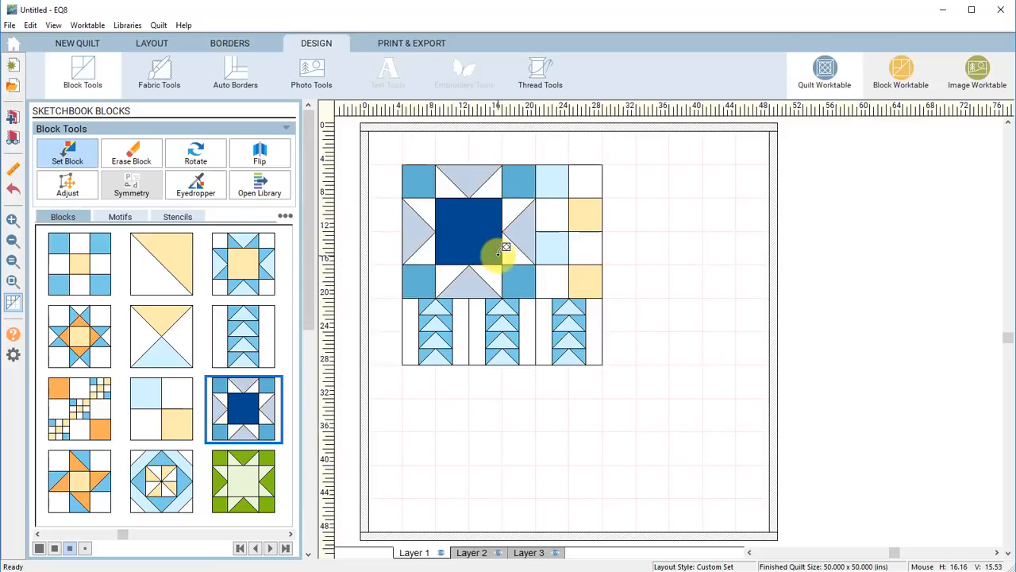
- Replace the five small blocks with the green star, and swap the one at X 4, Y 20 for the red-and-white star
left_click(245, 478)
left_click(453, 328)
left_click(502, 333)
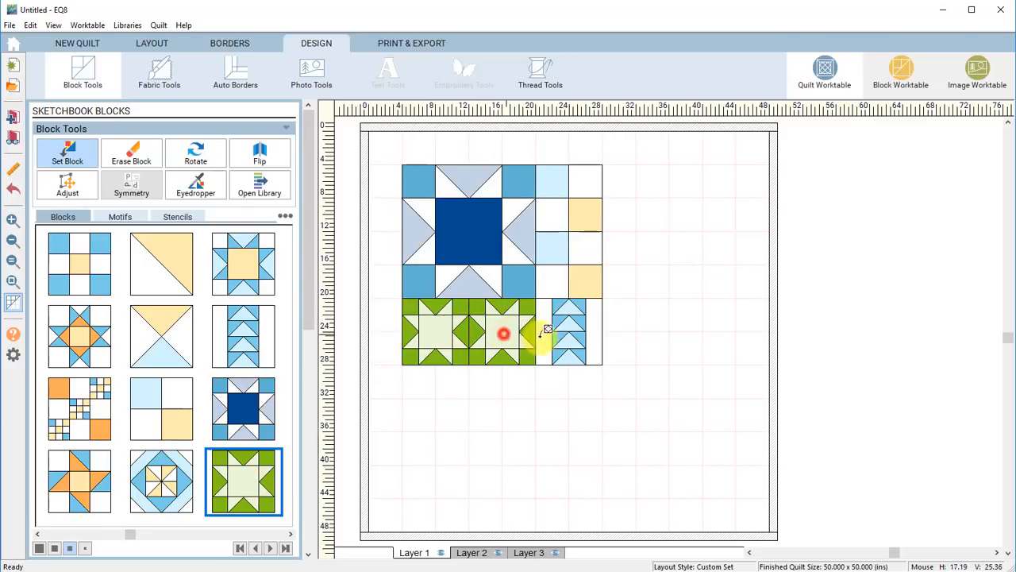
left_click(565, 337)
left_click(573, 270)
left_click(571, 204)
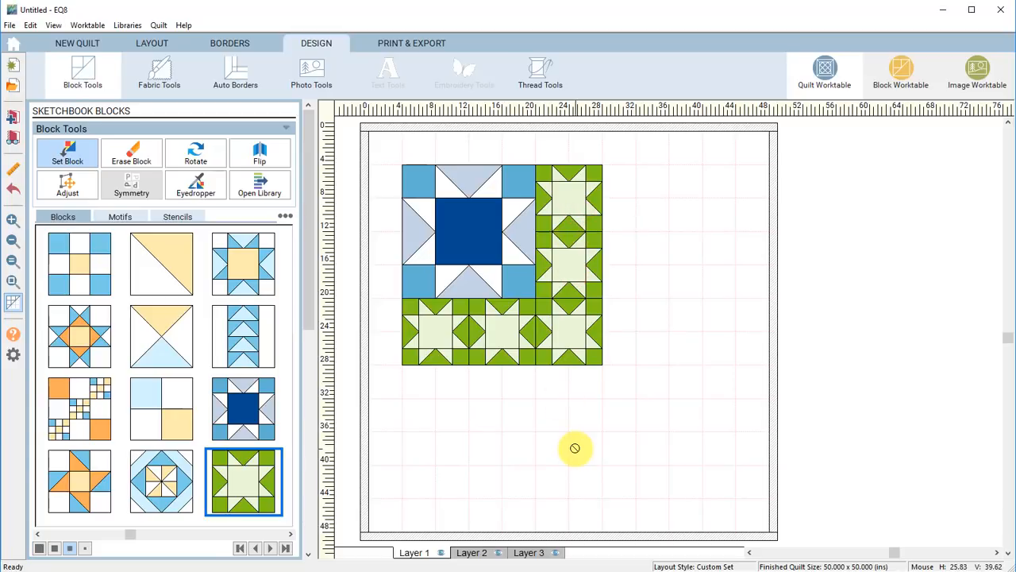
left_click(243, 534)
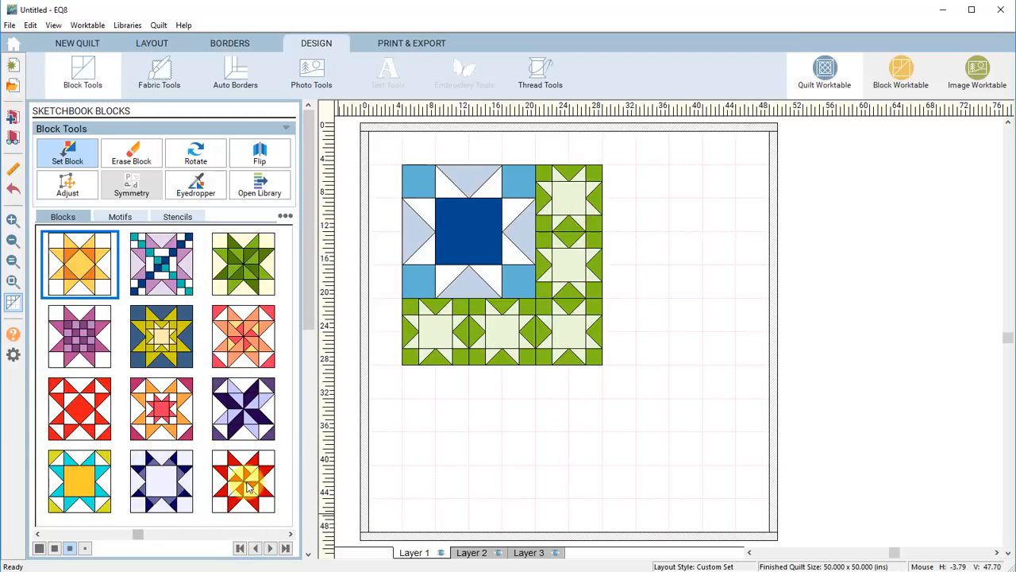
left_click(454, 327)
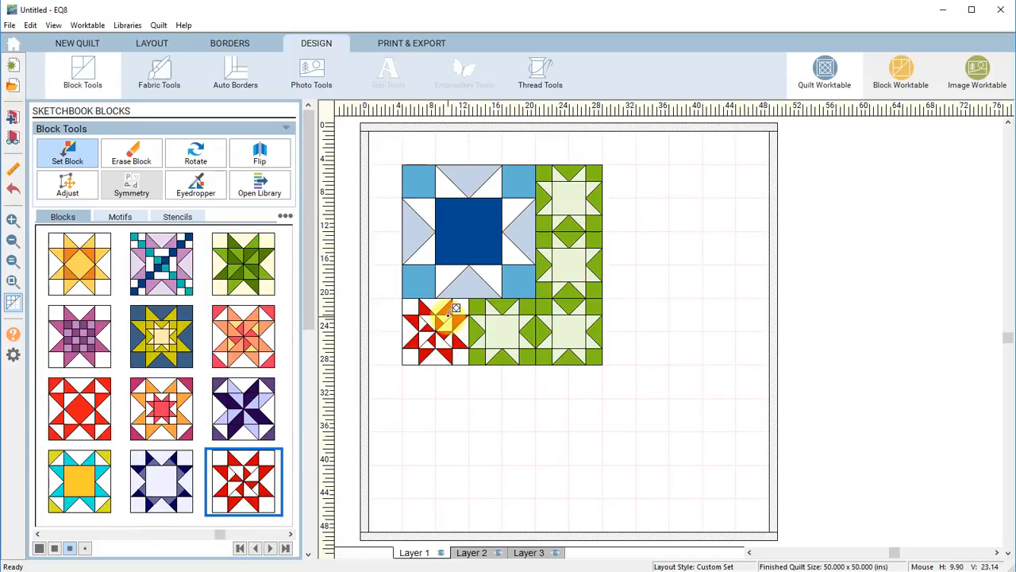
- Copy the red-and-white star block and place the copy over the neighbouring green star at X 12, Y 20
left_click(439, 332)
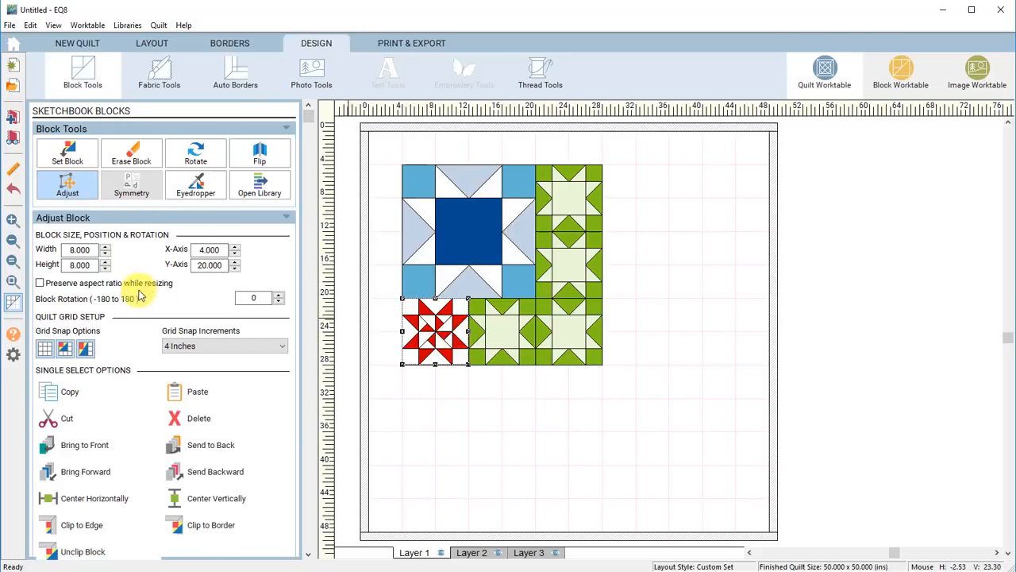
left_click(70, 391)
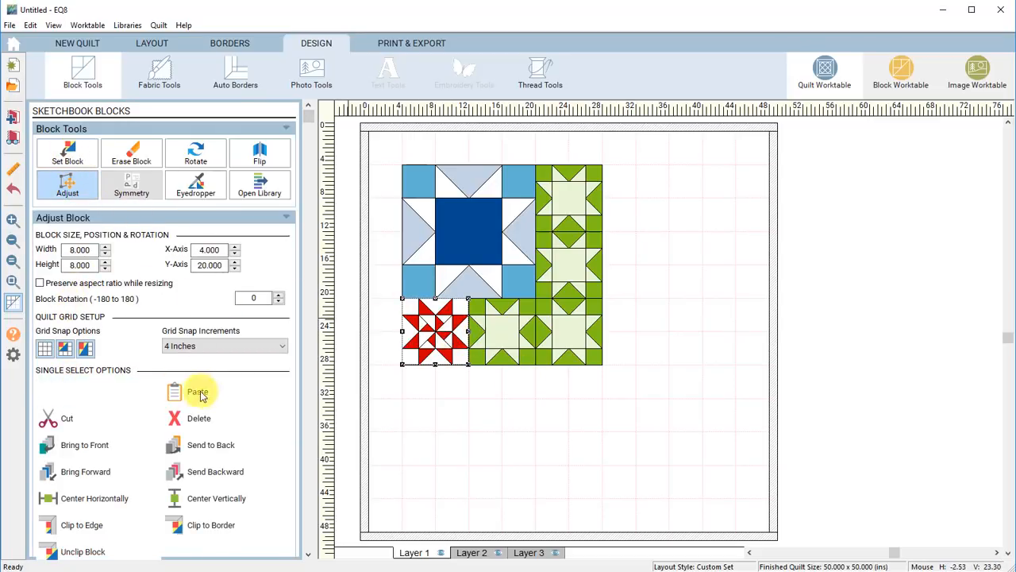
left_click(198, 391)
left_click_drag(449, 345, 495, 331)
left_click(517, 404)
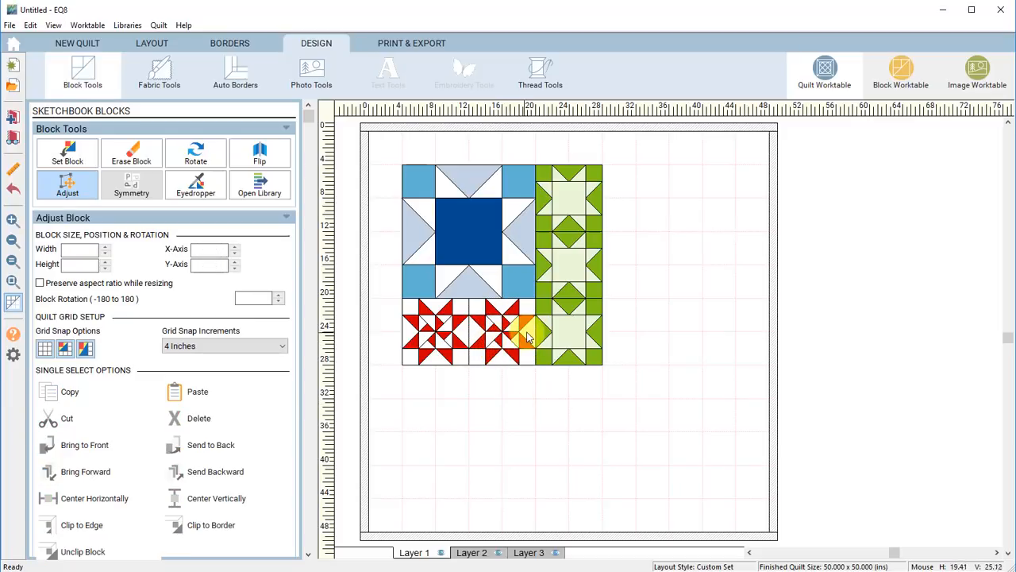
- Move the pasted red-and-white star down to X 12, Y 24 and delete it
mouse_move(493, 311)
left_mouse_down()
mouse_move(505, 332)
mouse_move(499, 311)
mouse_move(482, 310)
left_mouse_up()
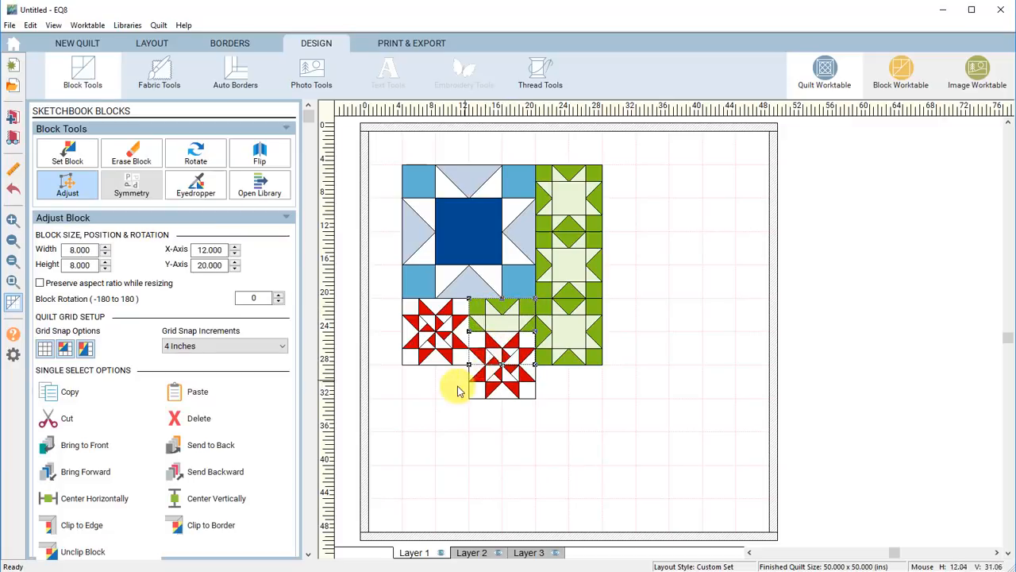
left_click(507, 389)
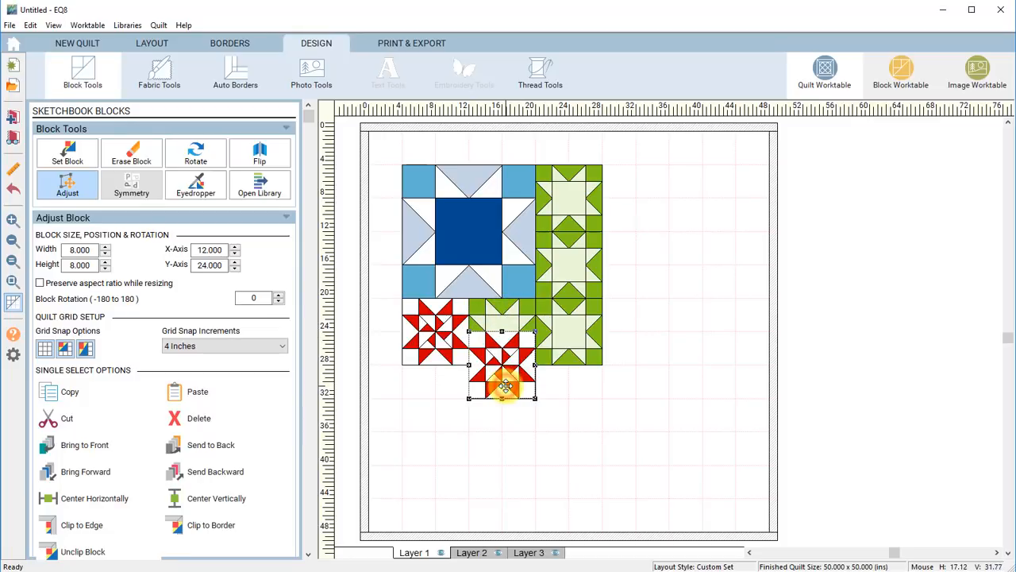
key("Delete")
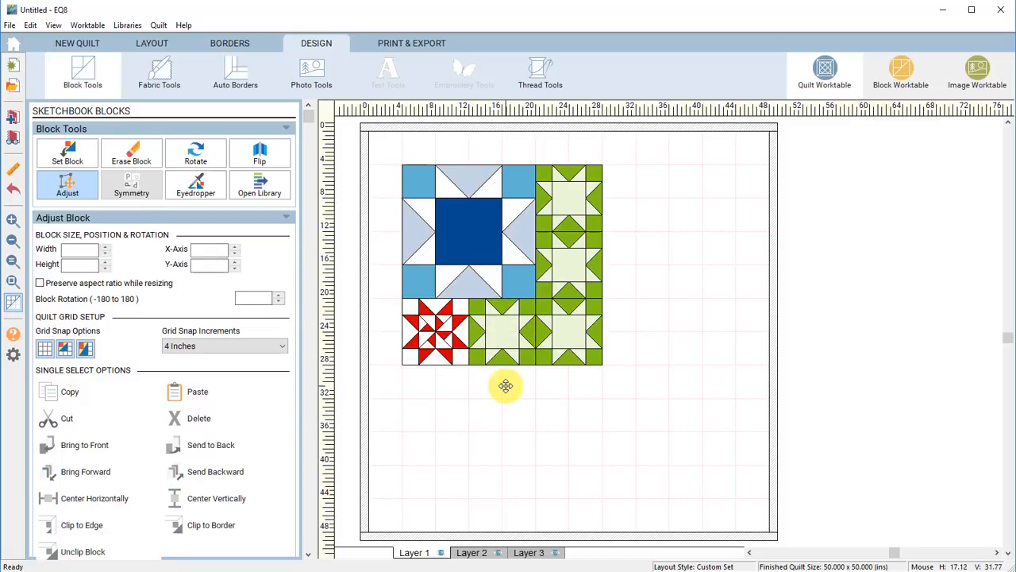
- Replace the green star at X 12, Y 20 with the orange star block that has a pink center
left_click(509, 331)
left_click(69, 151)
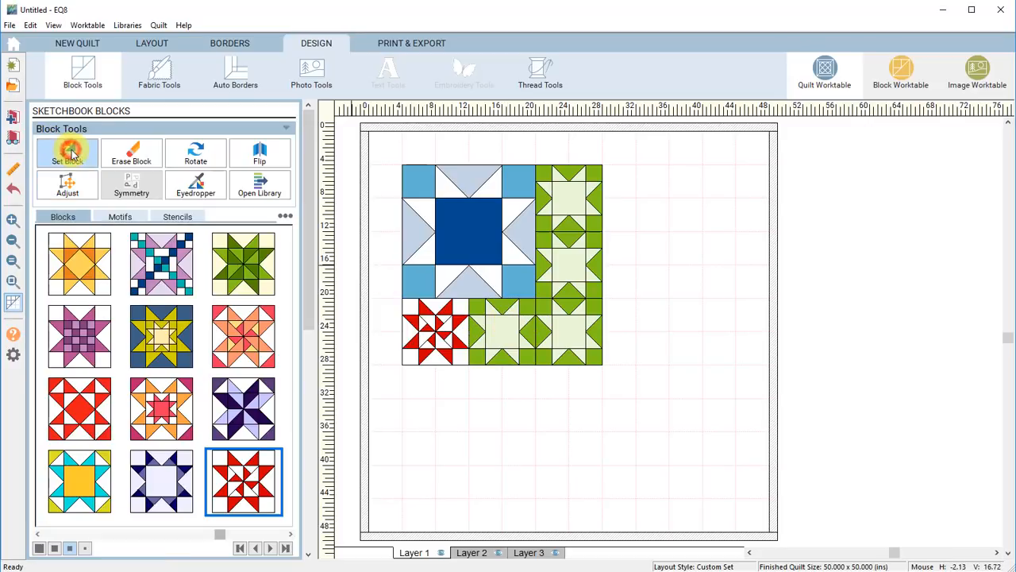
left_click(160, 406)
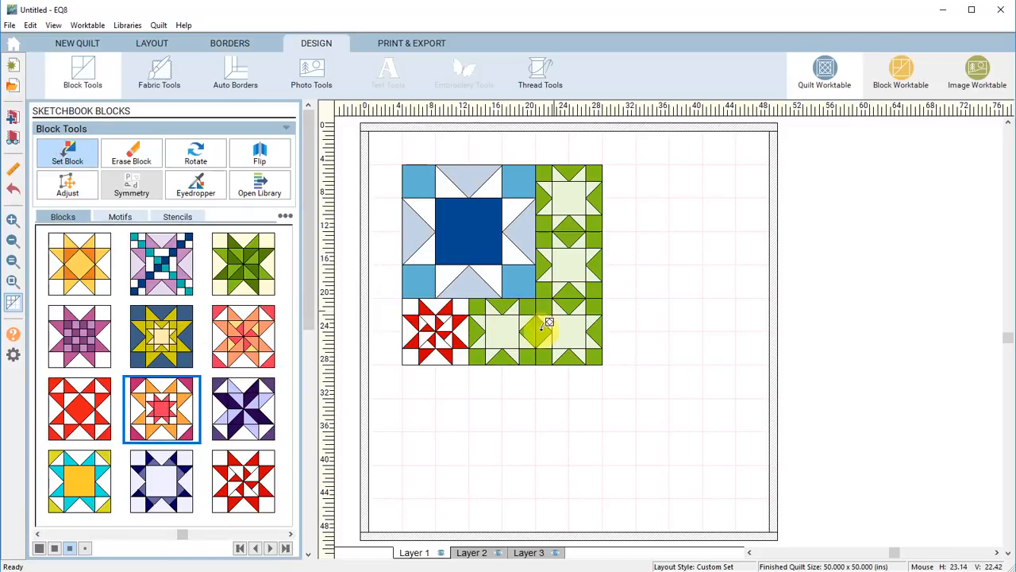
left_click(505, 323)
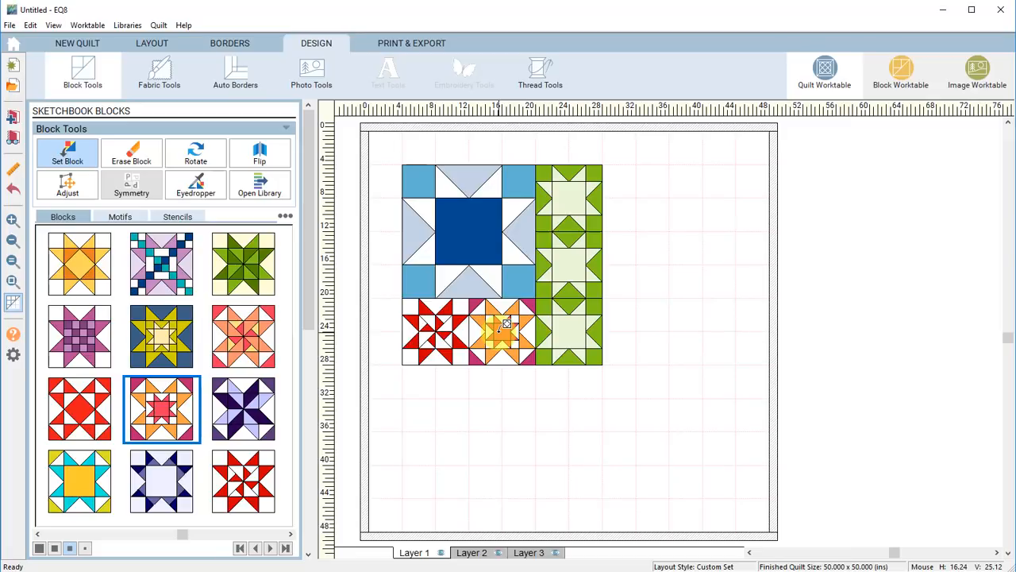
- Move the red-and-white star block down to X 12, Y 32
left_click(67, 184)
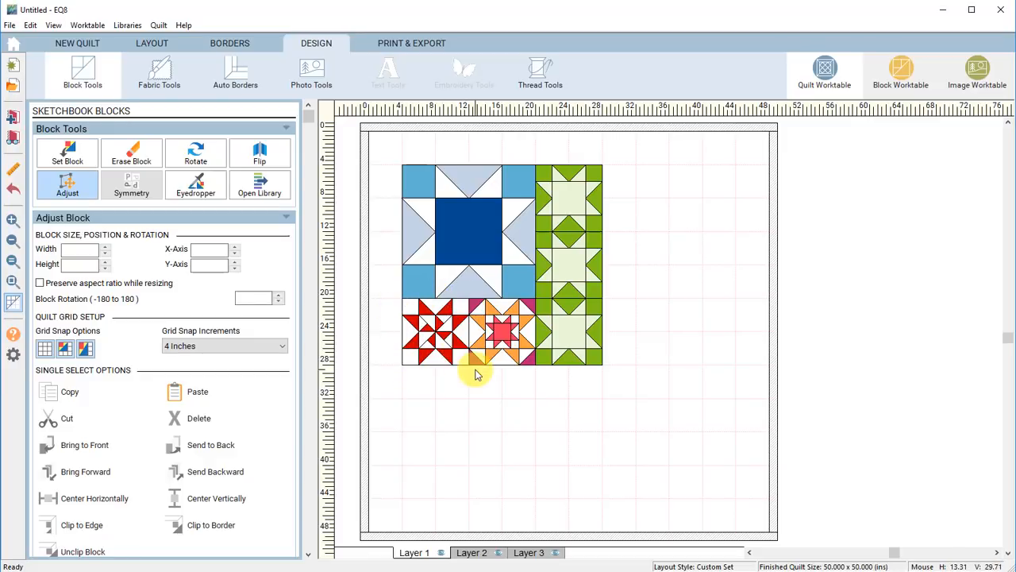
left_click(427, 325)
left_click_drag(427, 326, 501, 417)
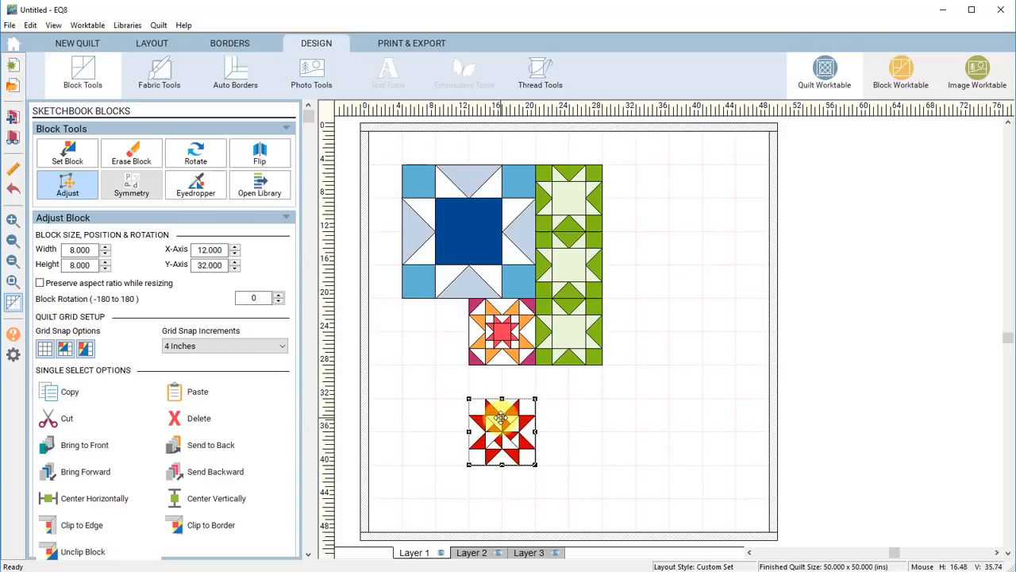
- Erase the red-and-white star and move its blank placeholder to X 28, Y 20, beside the lowest green star
left_click(140, 156)
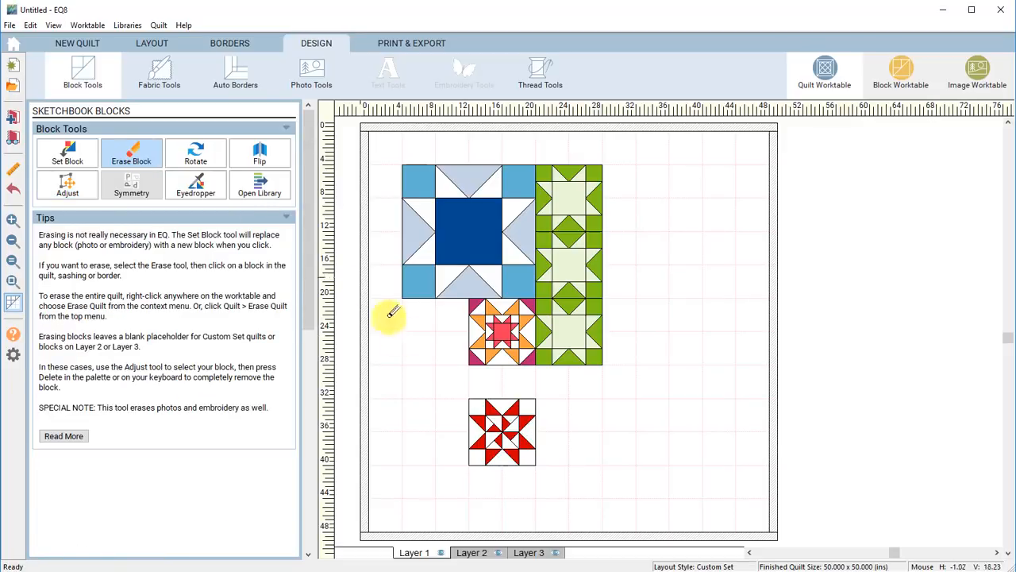
left_click(515, 424)
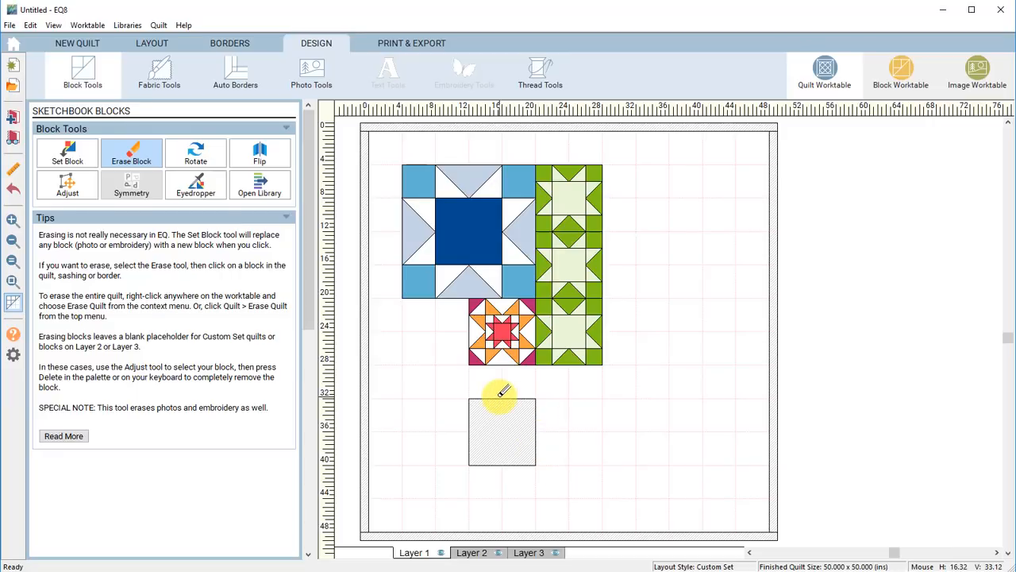
left_click(65, 184)
left_click(482, 404)
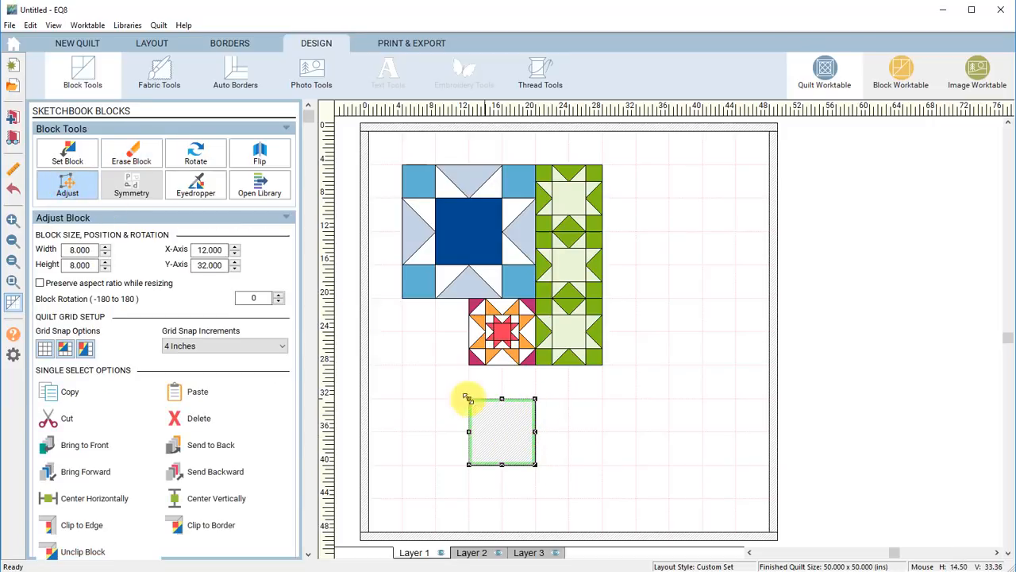
left_click_drag(489, 437, 645, 337)
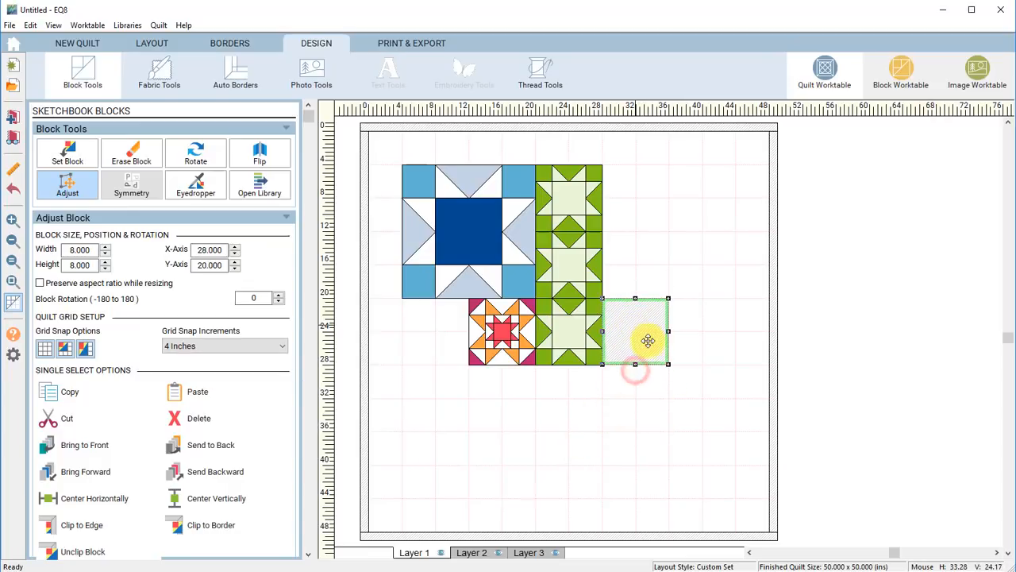
- Fill the blank placeholder at X 28, Y 20 with the purple pinwheel star block
left_click(68, 153)
left_click(232, 421)
left_click(639, 326)
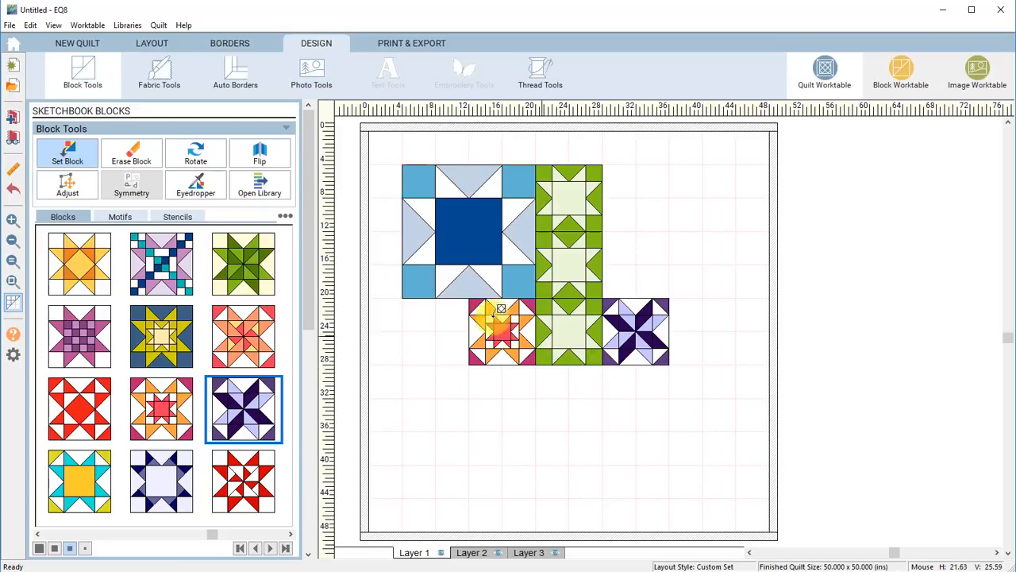
- Erase the purple star and delete its blank placeholder from the quilt
left_click(127, 153)
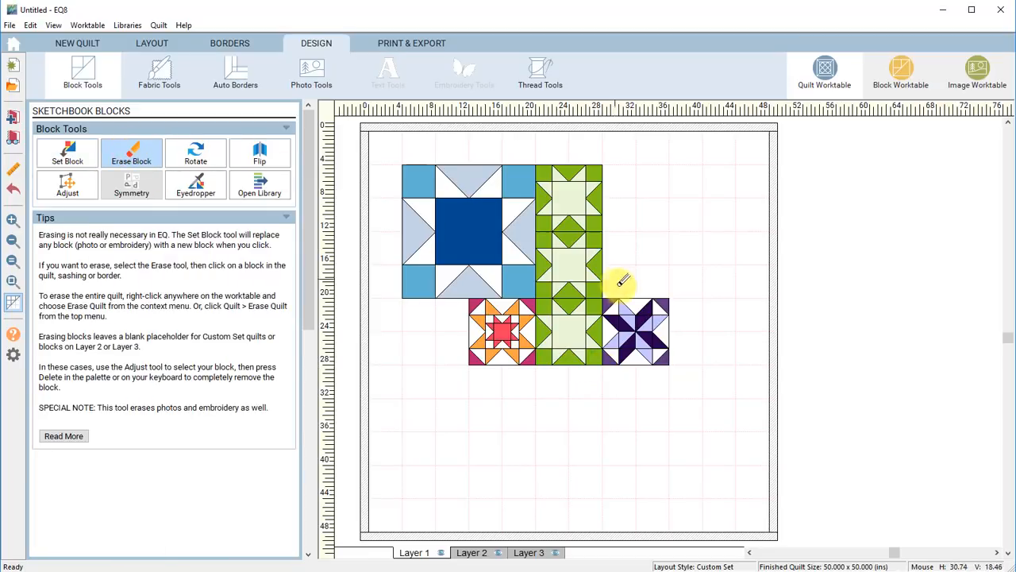
left_click(649, 327)
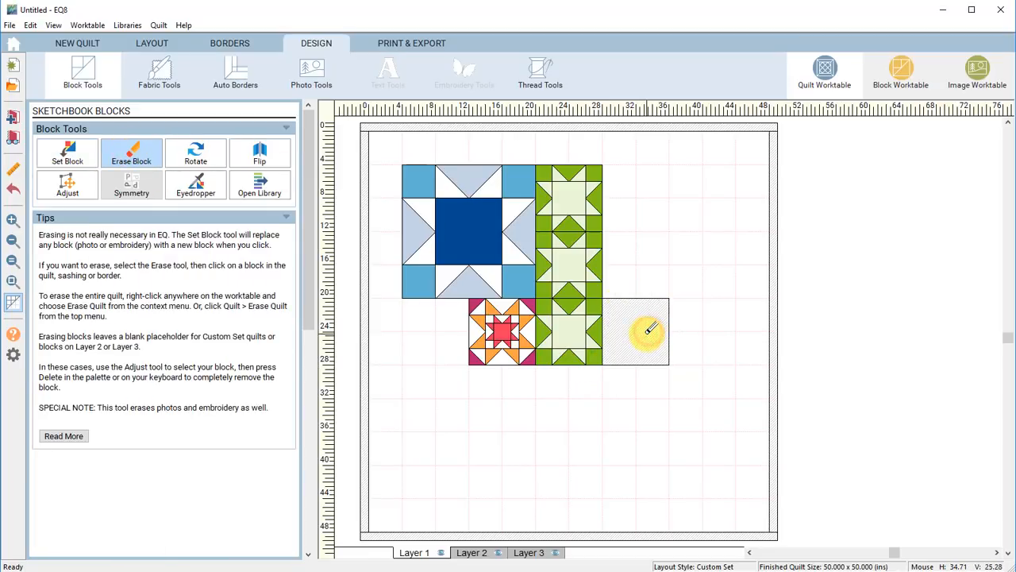
left_click(66, 184)
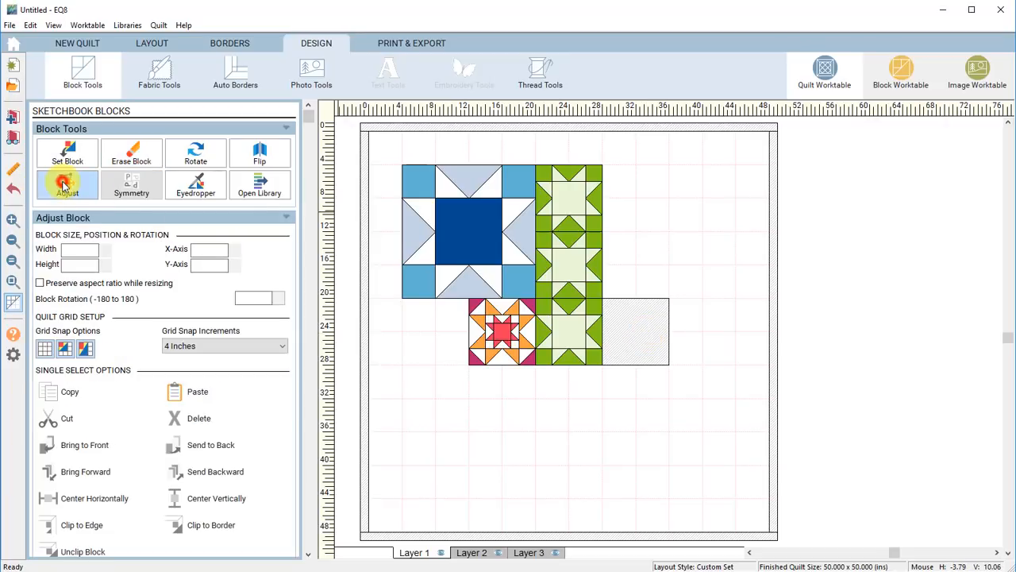
left_click(646, 327)
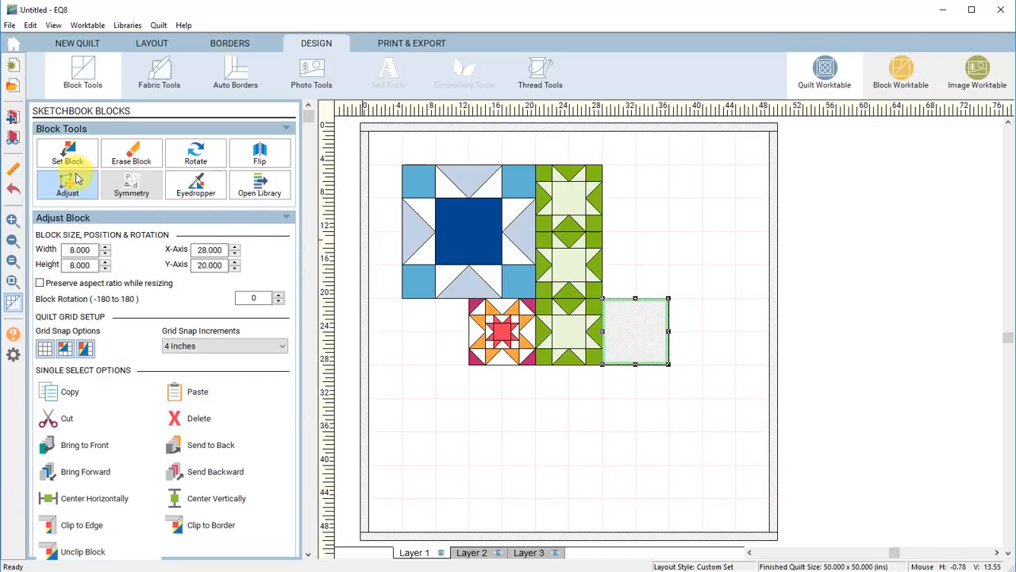
left_click(624, 325)
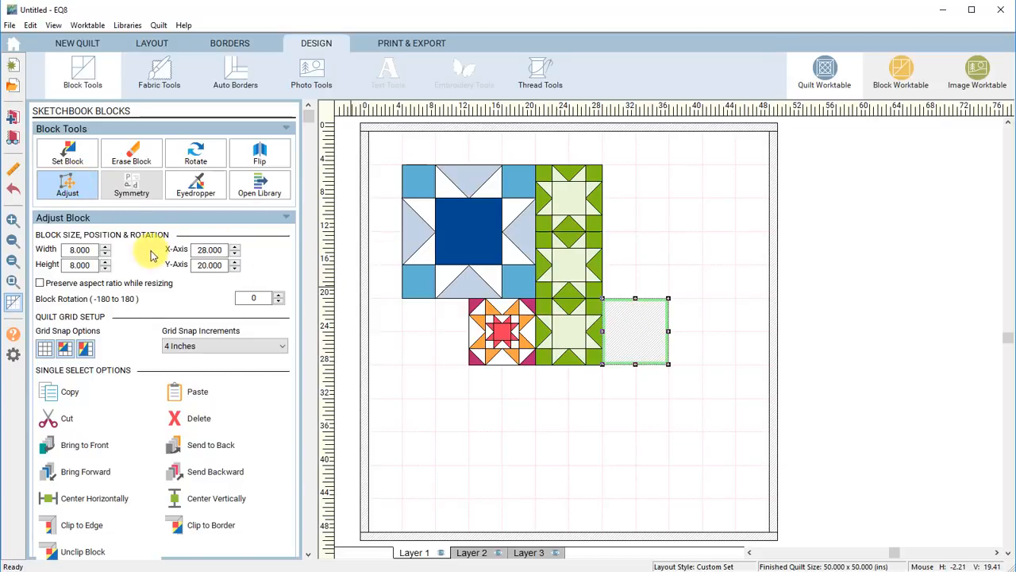
left_click(219, 421)
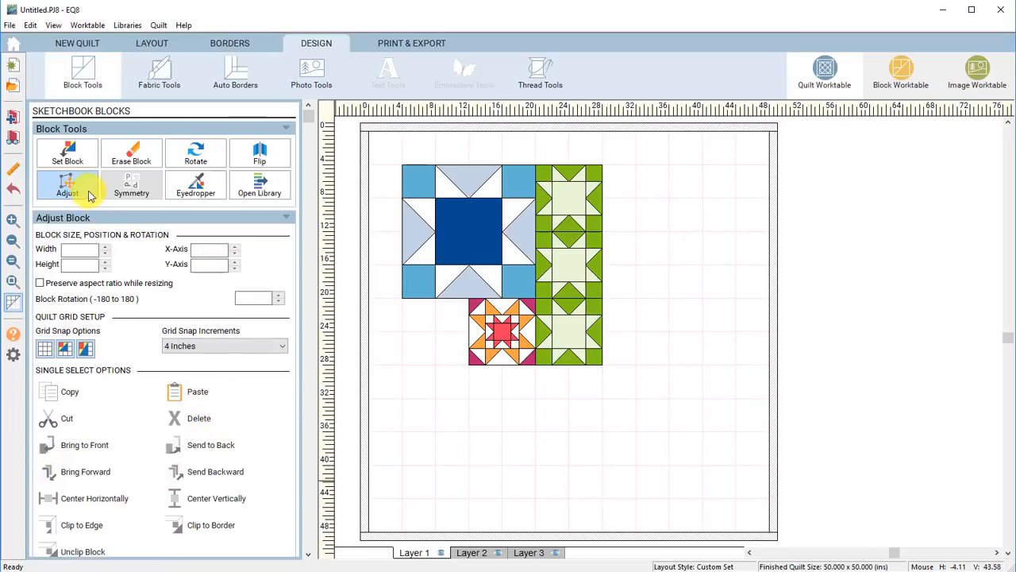
- Place the blue block with three flying geese triangles in the empty area below the orange star
left_click(78, 163)
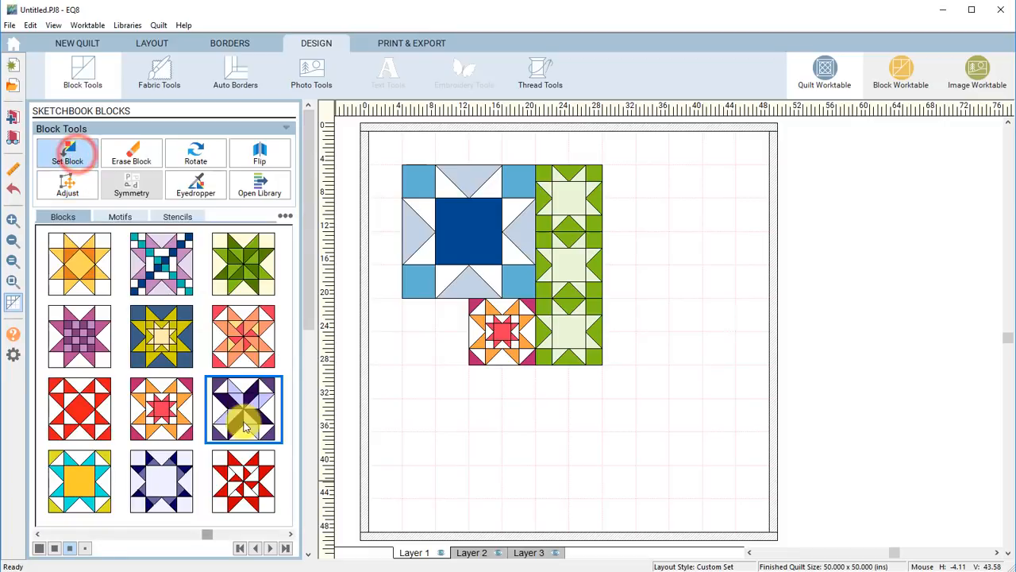
left_click(288, 534)
left_click(288, 534)
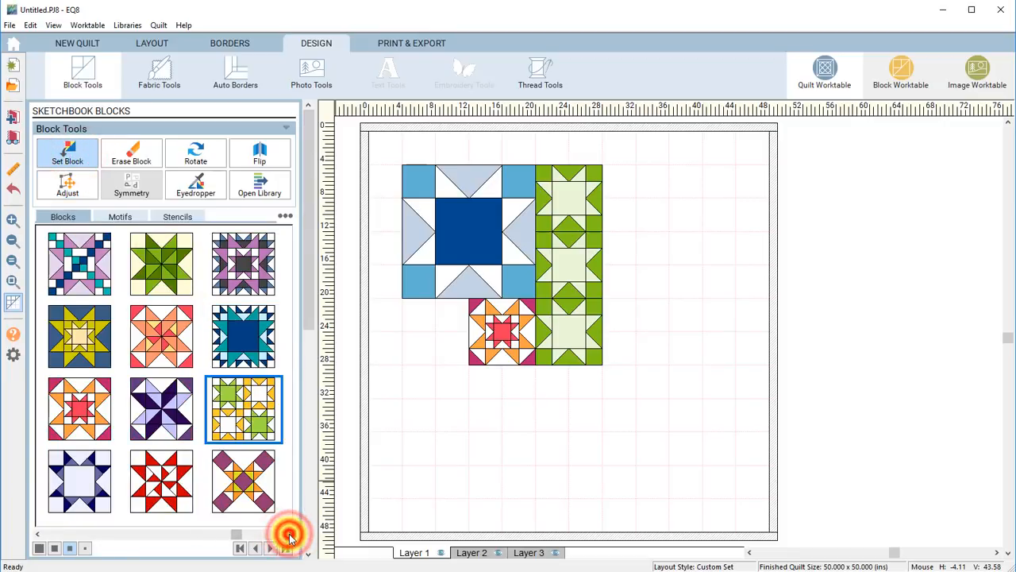
left_click(288, 535)
left_click(238, 405)
left_click_drag(238, 406, 443, 406)
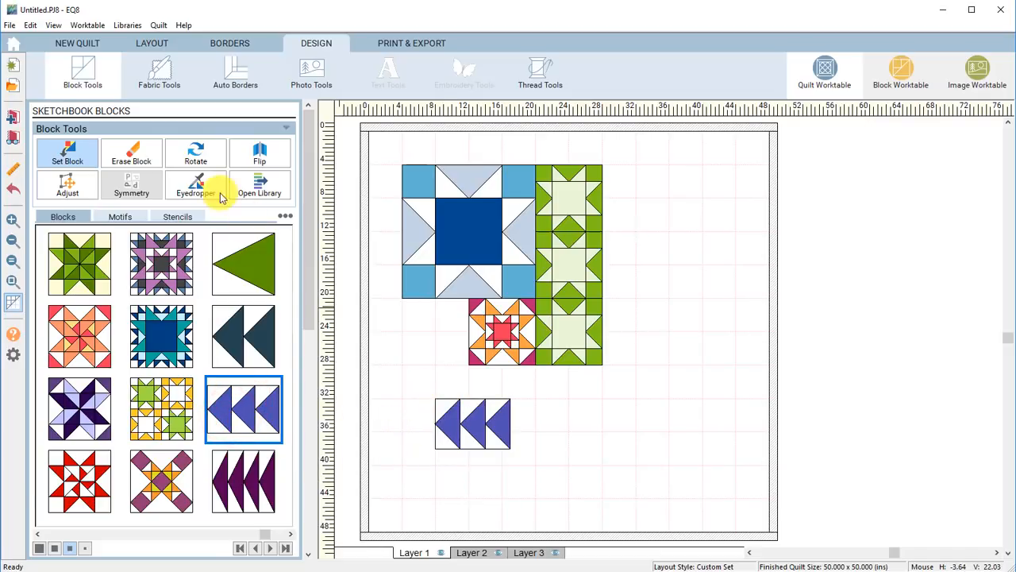
- Delete the large blue star, the three green stars and the orange star, keeping only the flying geese block
left_click(73, 182)
left_click(453, 235)
key("Delete")
left_click(562, 206)
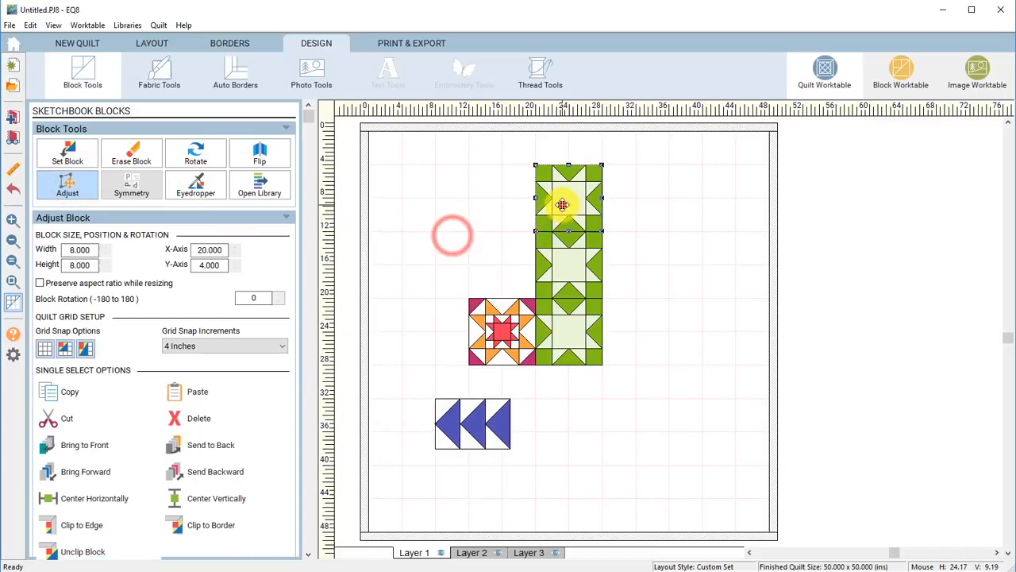
left_click(571, 252)
key("Delete")
left_click(570, 315)
key("Delete")
left_click(516, 332)
key("Delete")
left_click(565, 209)
key("Delete")
- Move the flying geese block to X 12, Y 16 and resize it to 16 inches wide by 8 inches high
left_click_drag(468, 420, 501, 287)
left_click_drag(546, 316, 602, 332)
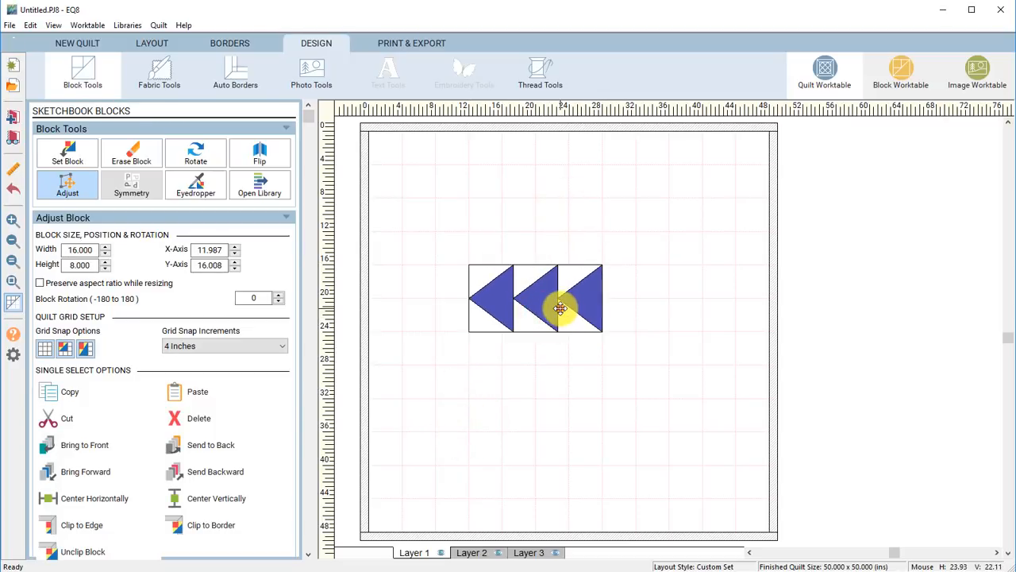
- Rotate the flying geese block in 90-degree increments until its triangles point right
left_click(195, 153)
left_click(529, 298)
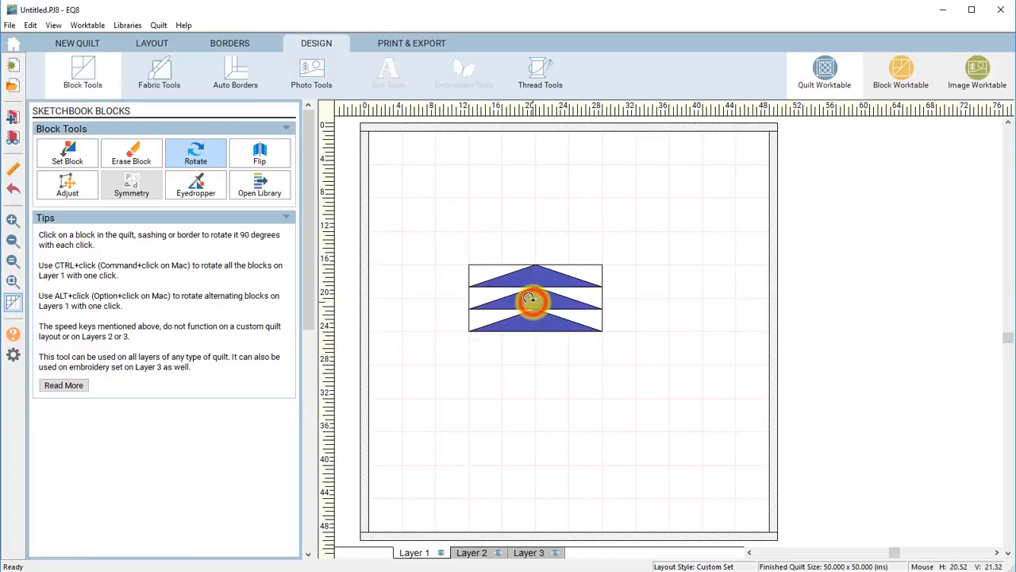
left_click(528, 299)
left_click(529, 299)
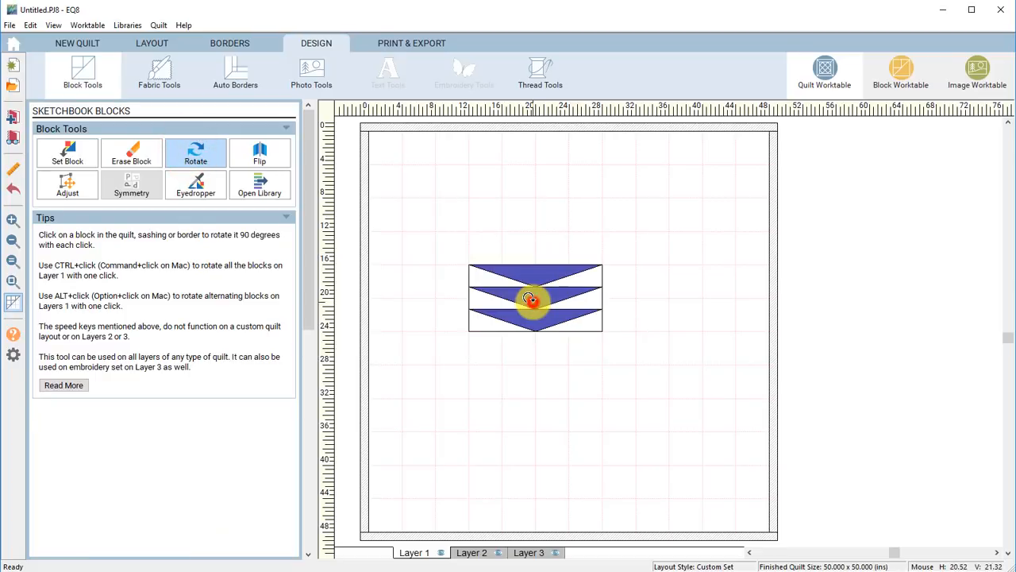
left_click(528, 298)
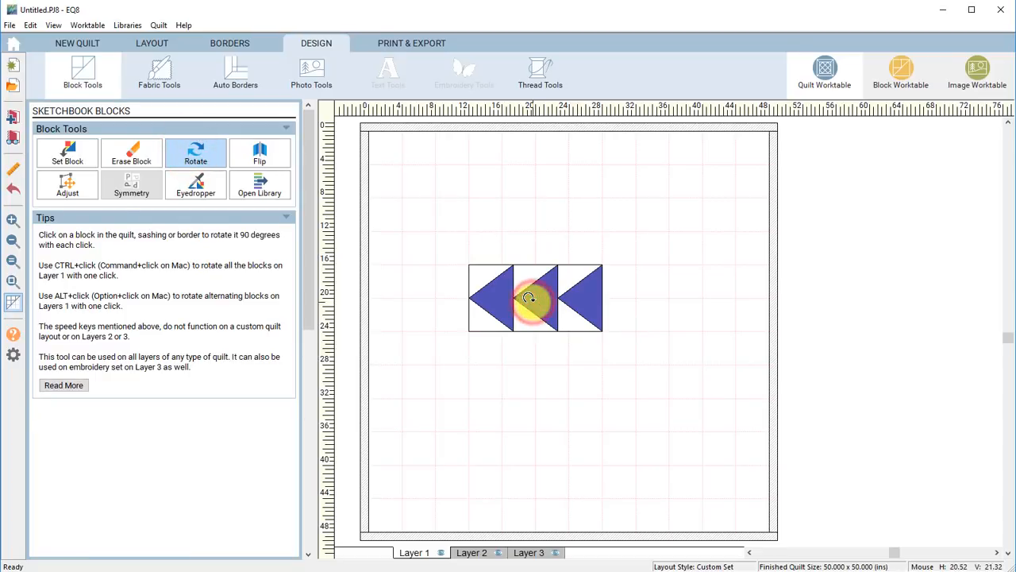
left_click(528, 298)
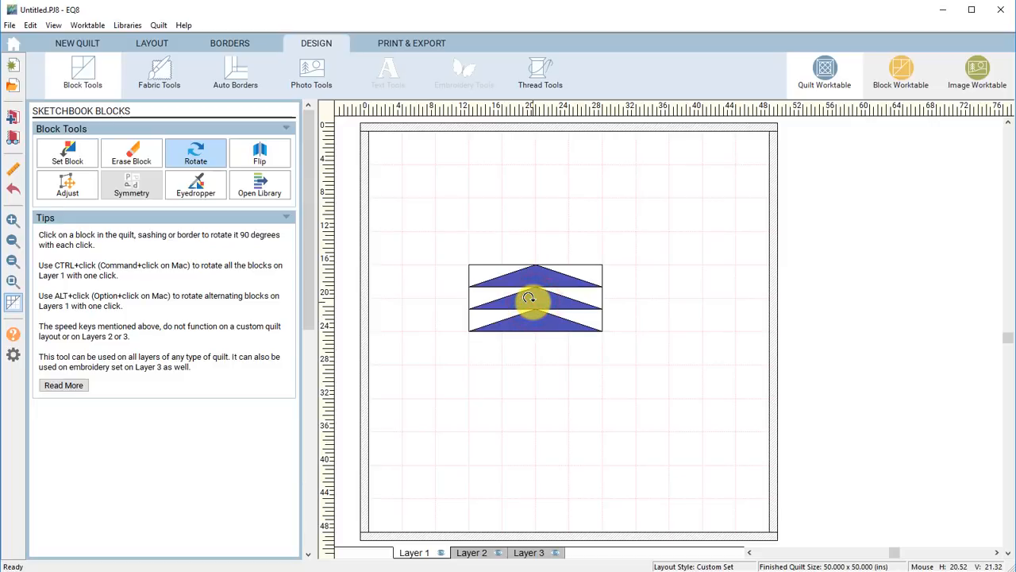
left_click(529, 298)
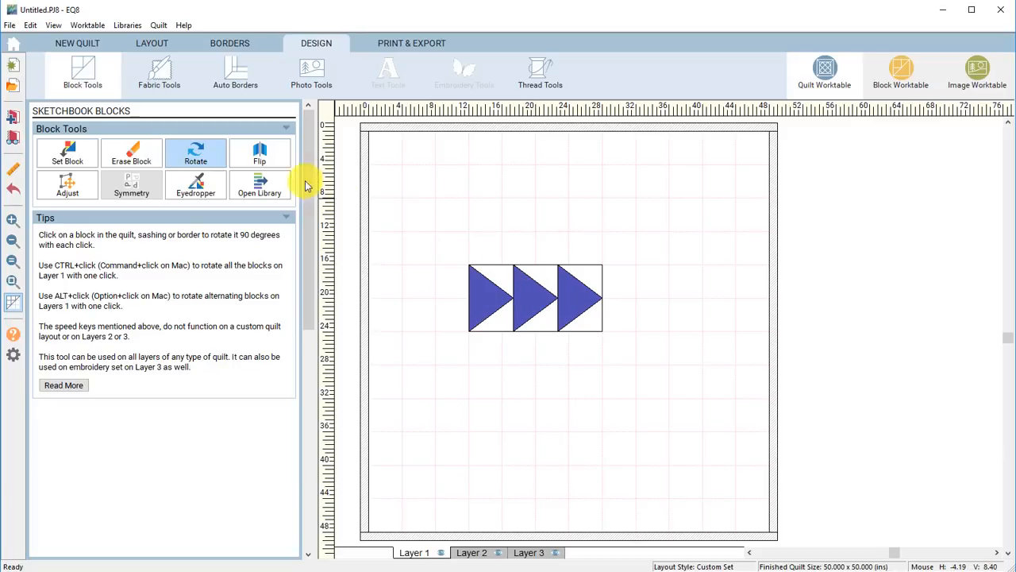
- Flip the flying geese block horizontally back and forth, ending with its triangles pointing right
left_click(261, 152)
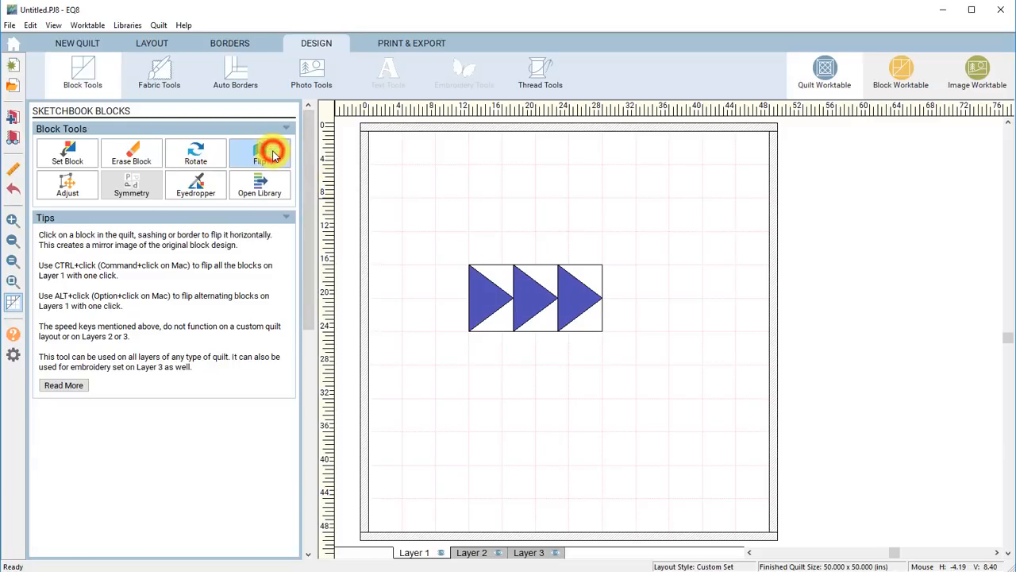
left_click(528, 297, "ctrl")
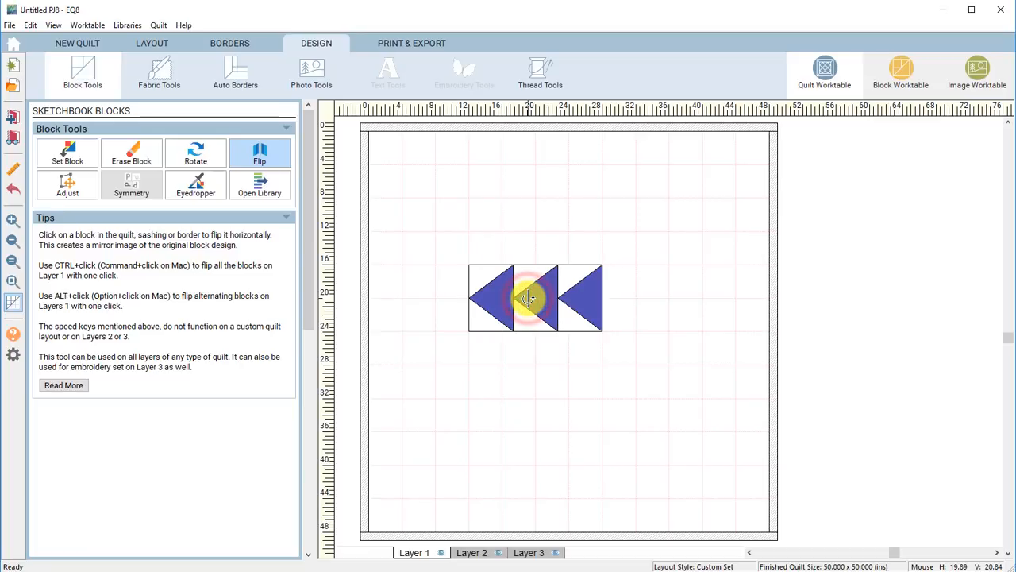
left_click(528, 297, "ctrl")
left_click(528, 298, "ctrl")
left_click(528, 298, "ctrl")
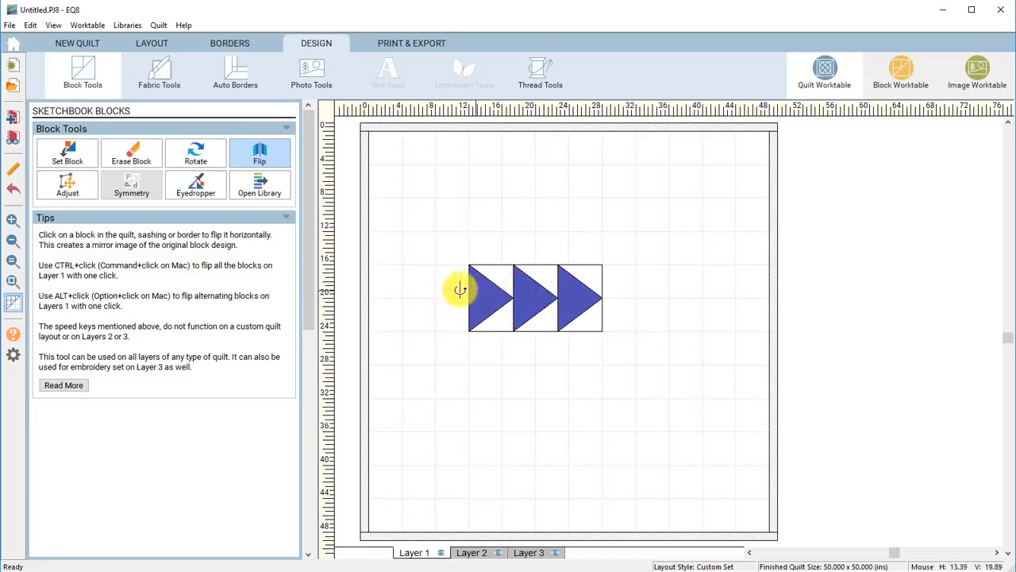
- Set the flying geese block's rotation to 45 degrees
left_click(85, 188)
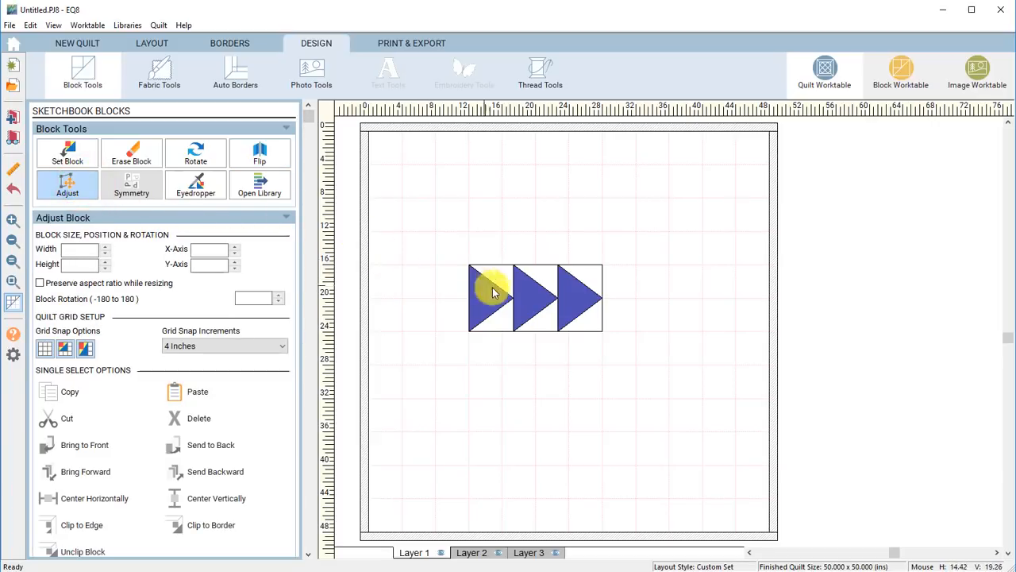
left_click(535, 297)
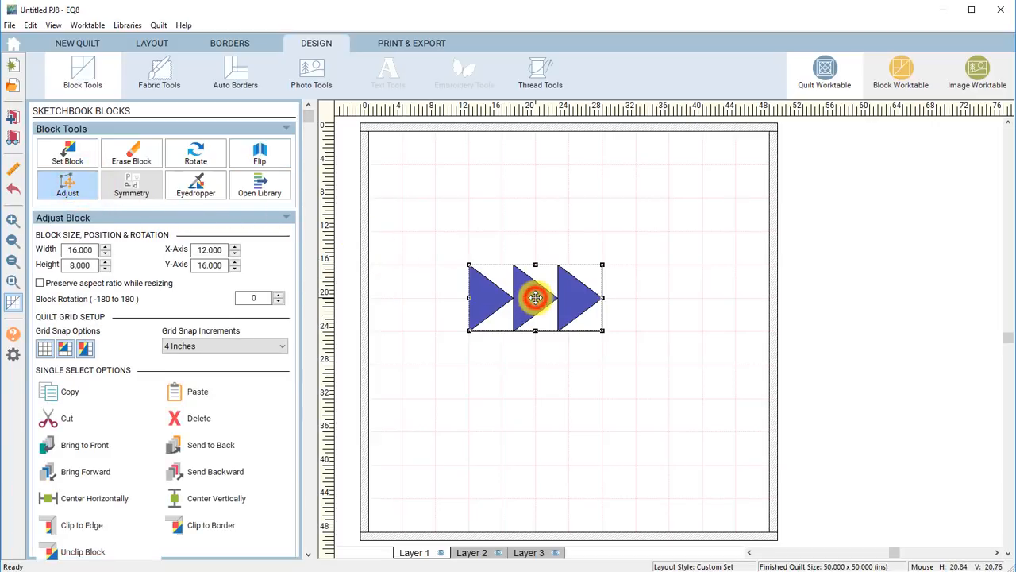
double_click(262, 297)
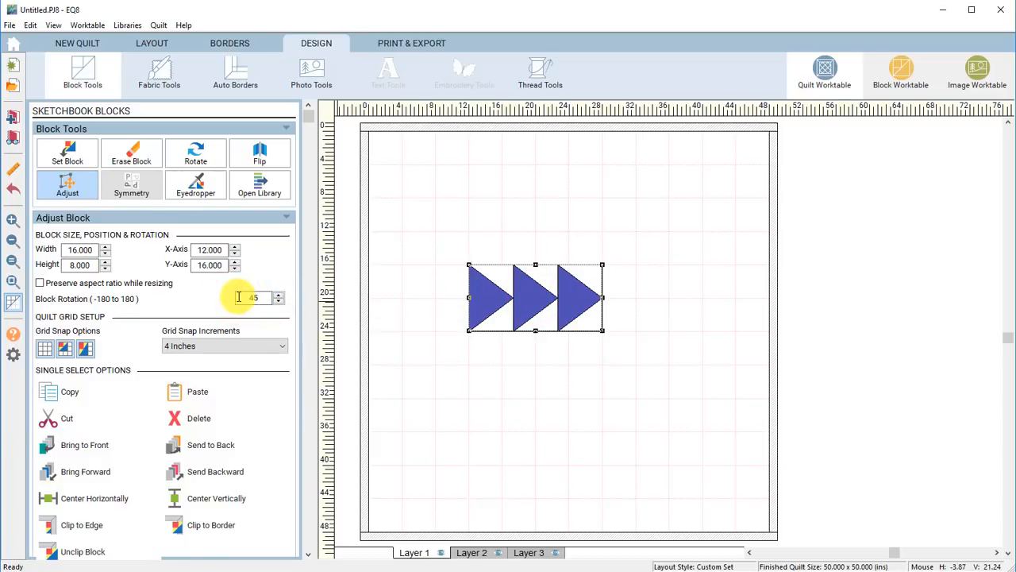
key("Return")
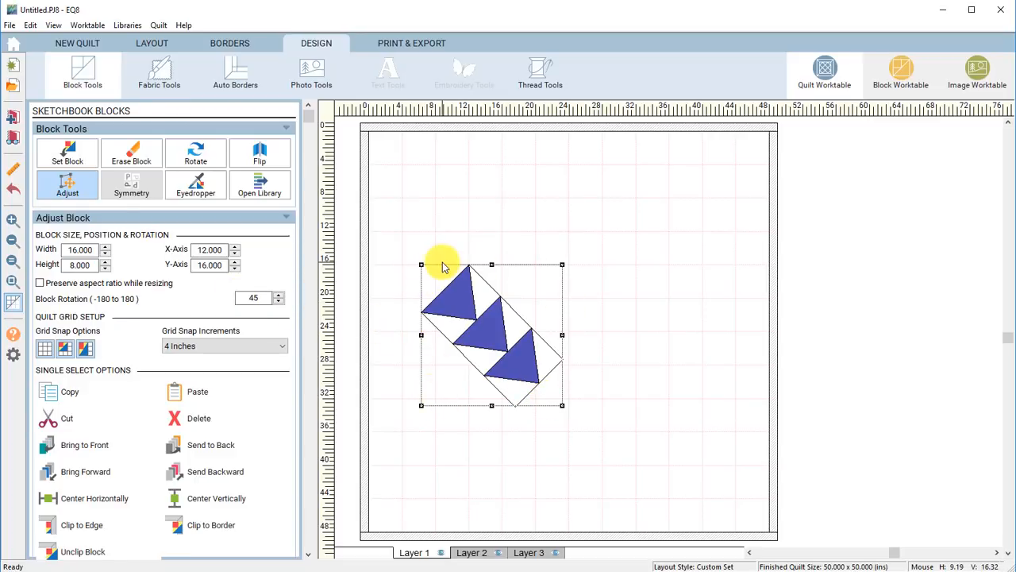
- Turn the tilted flying geese block through two full rotations in 90-degree increments and return to the Adjust tool
left_click(195, 153)
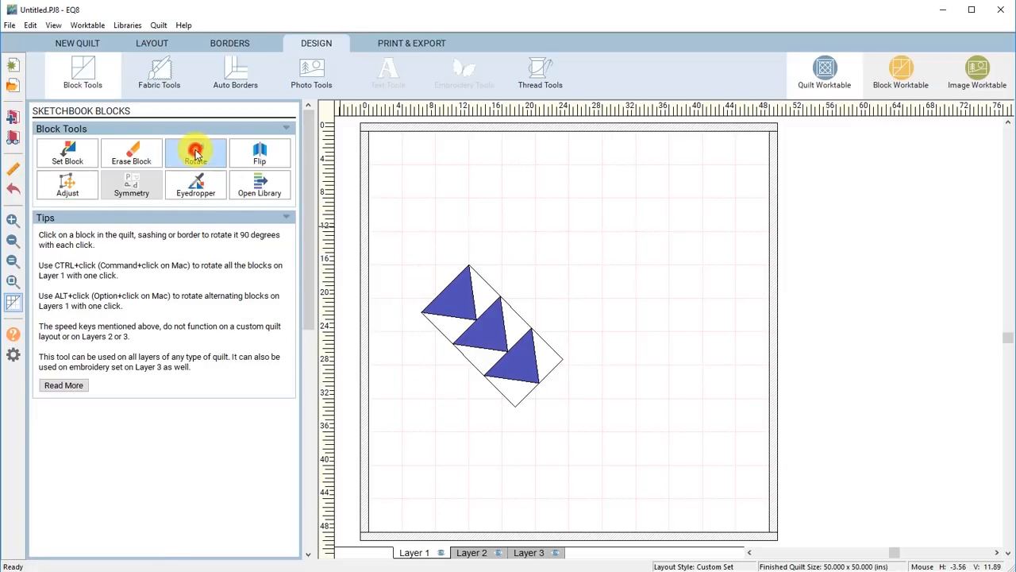
left_click(487, 330)
left_click(487, 329)
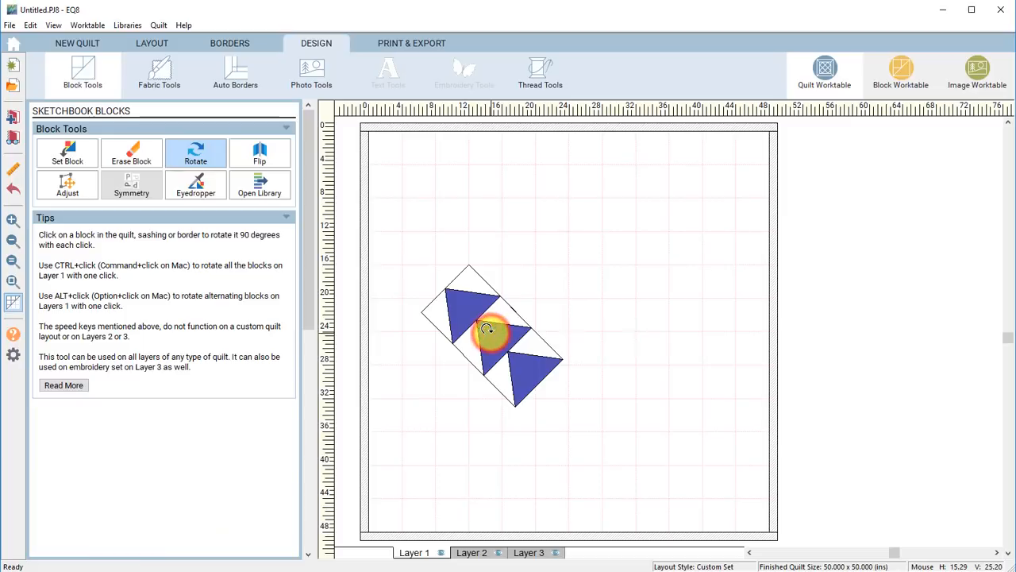
left_click(488, 330)
left_click(488, 330)
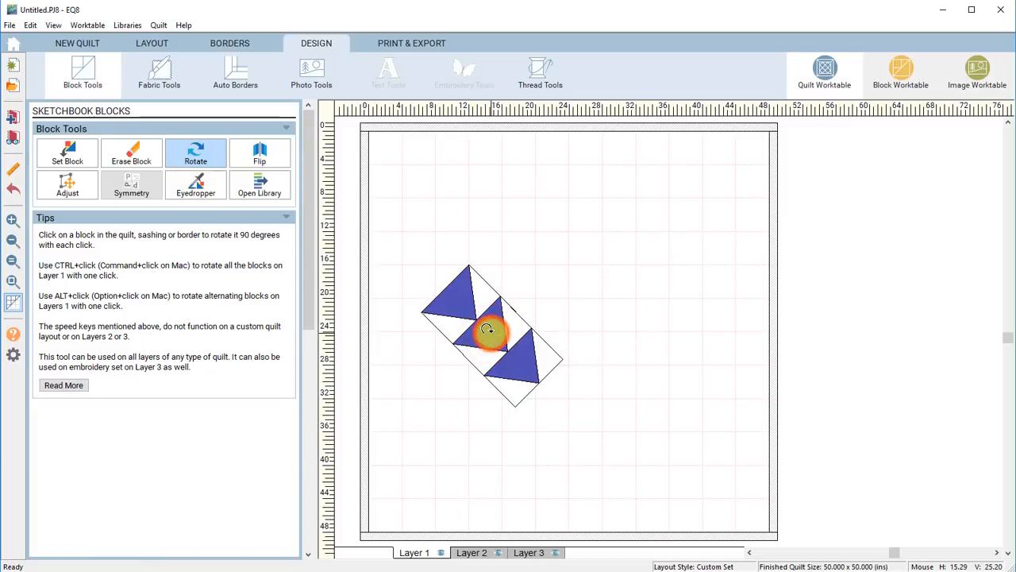
left_click(487, 330)
left_click(487, 329)
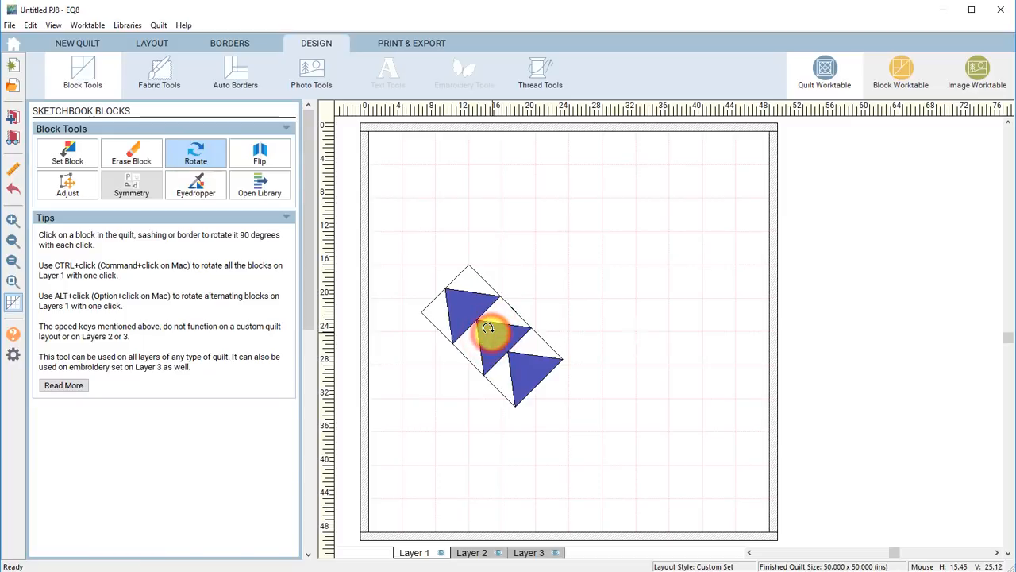
left_click(488, 330)
left_click(488, 328)
left_click(68, 185)
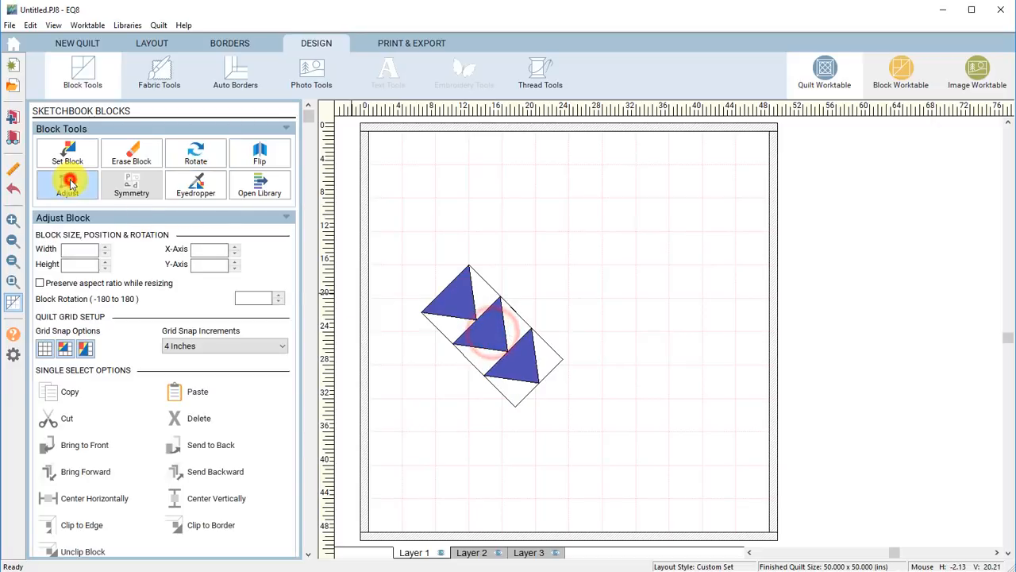
- Set the flying geese block's rotation to 90 degrees and delete the block from the quilt
left_click(474, 317)
double_click(254, 298)
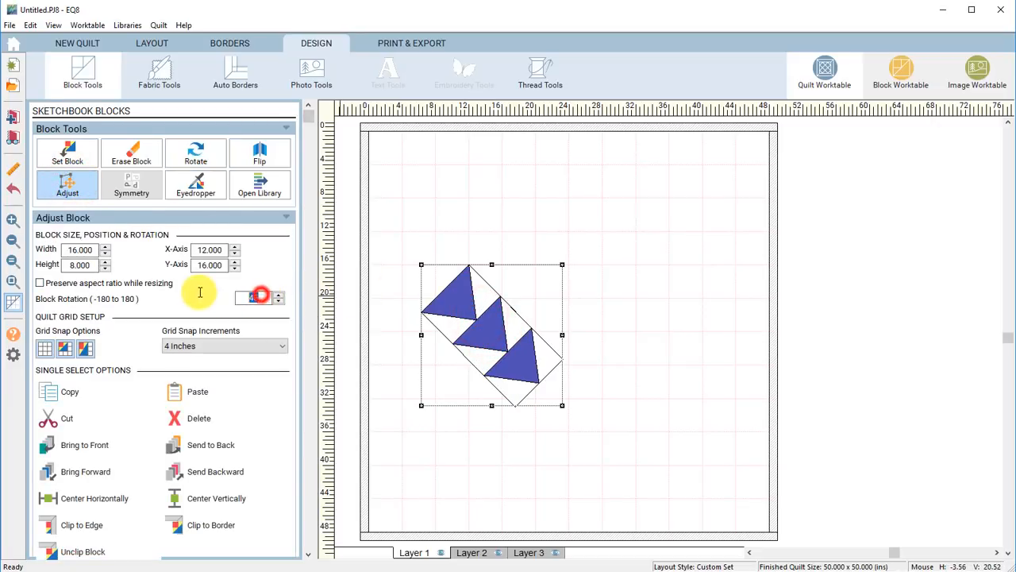
type("90")
key("Return")
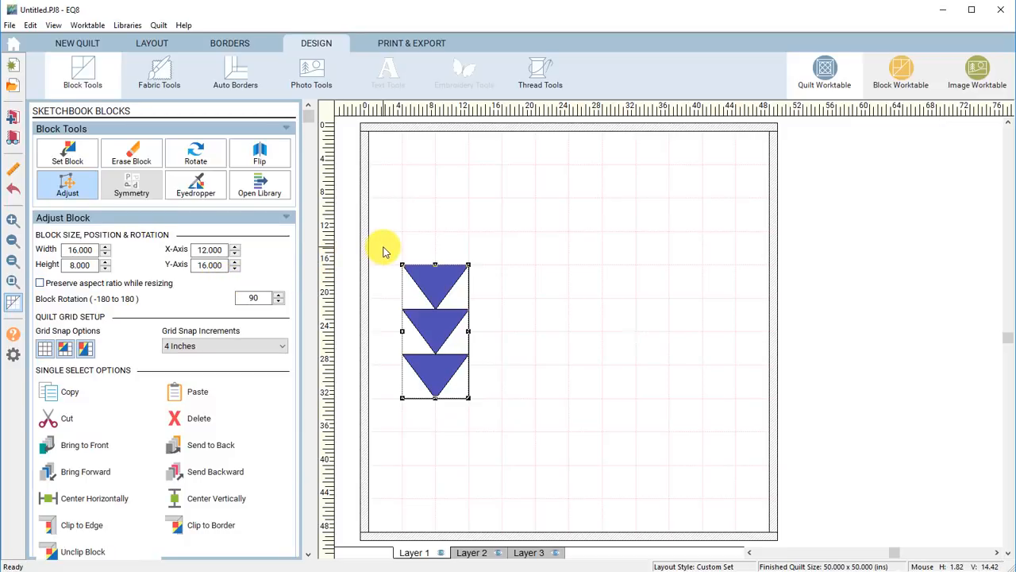
left_click(227, 417)
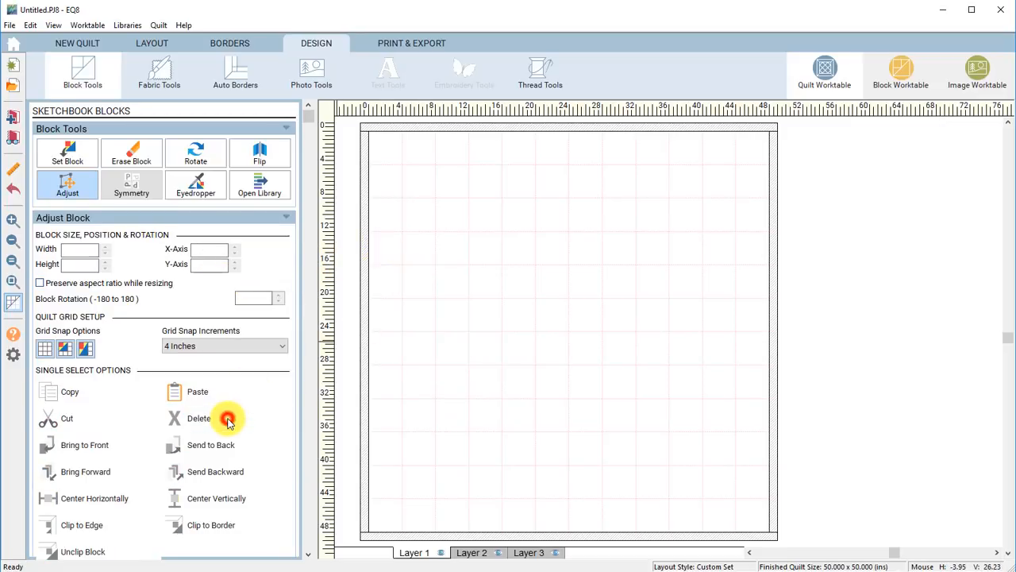
- Place the Eight Hands Around block from the sketchbook on the empty quilt
left_click(85, 158)
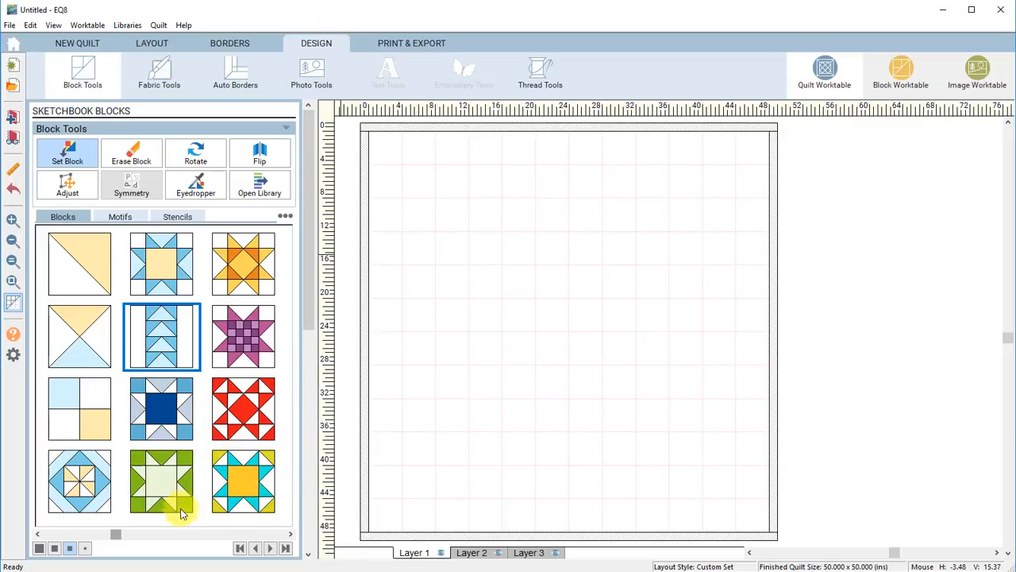
left_click(240, 533)
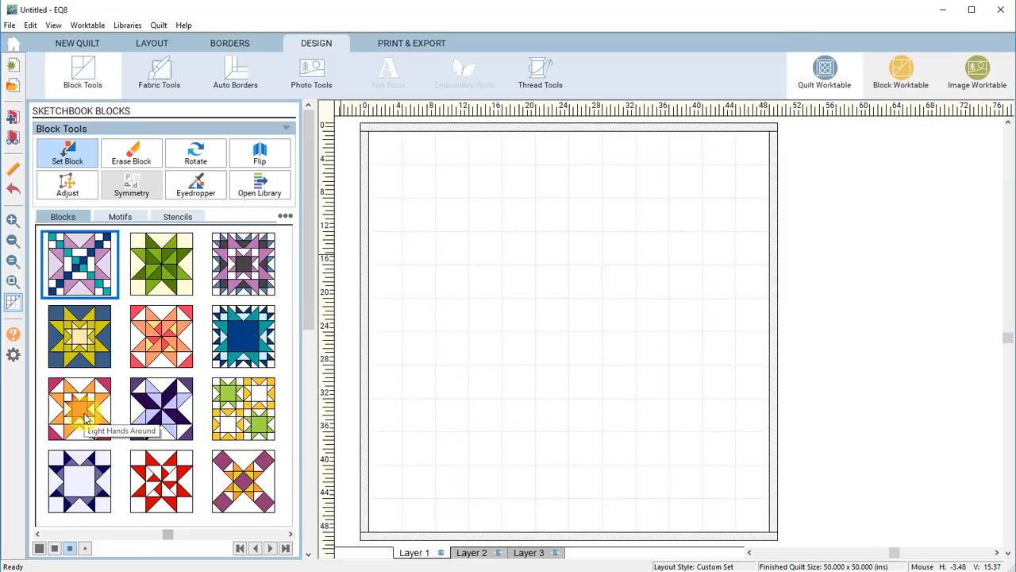
left_click_drag(86, 412, 487, 322)
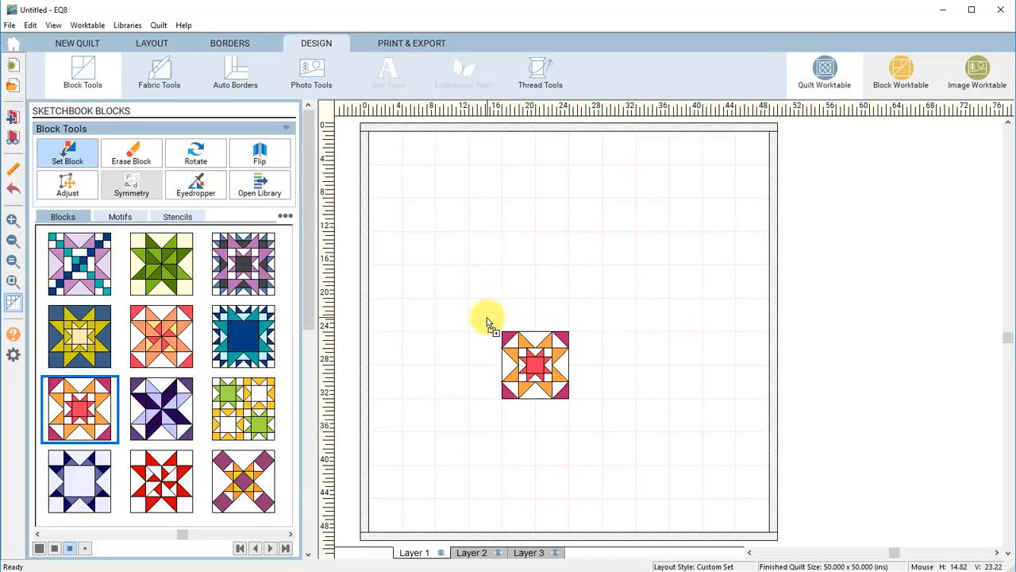
- Resize the Eight Hands Around block to 16 by 16 inches and move it to X 8, Y 24
left_click(68, 184)
left_click(531, 352)
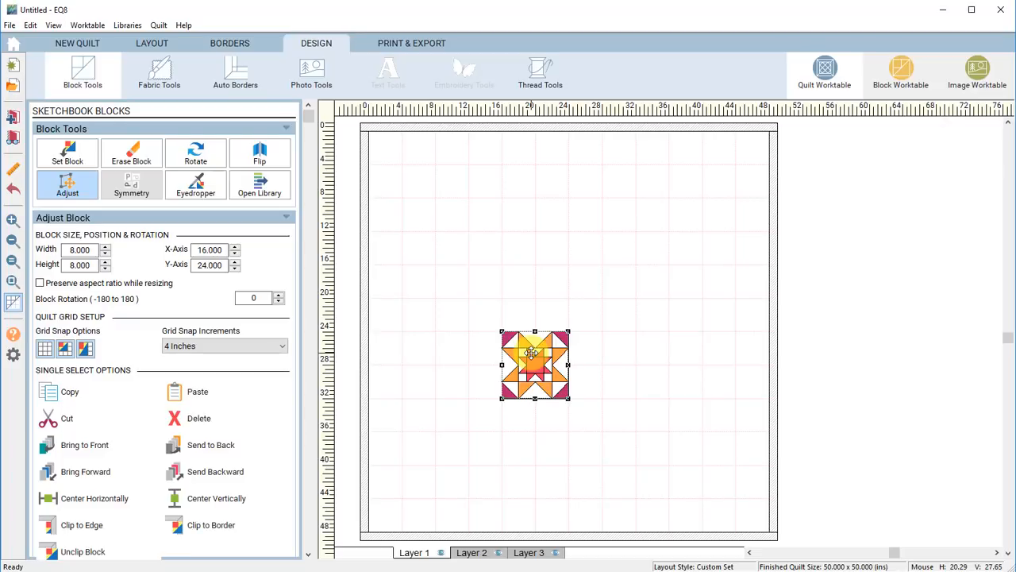
double_click(79, 250)
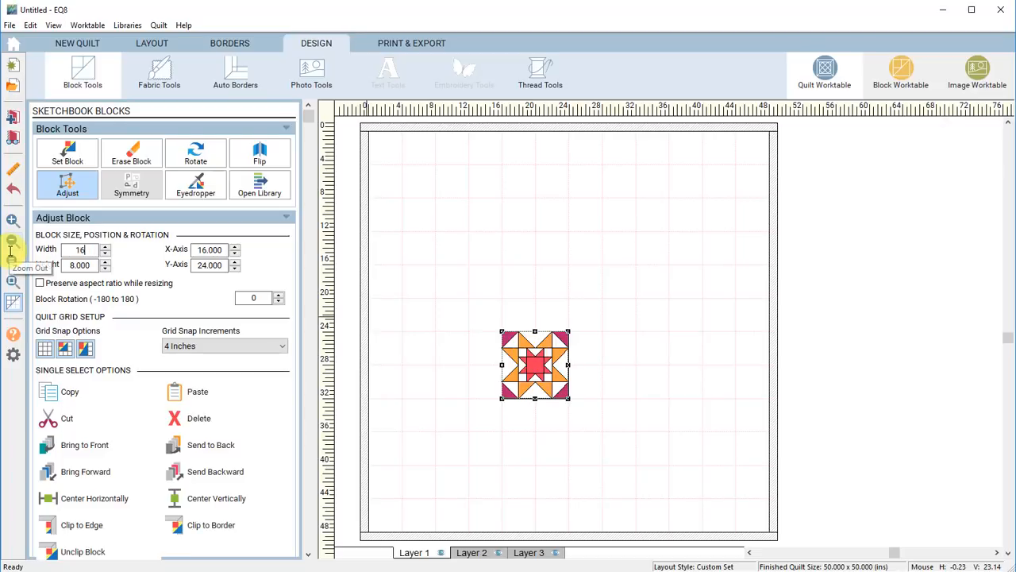
type("16")
key("Tab")
type("16")
key("Tab")
left_click_drag(601, 431, 547, 394)
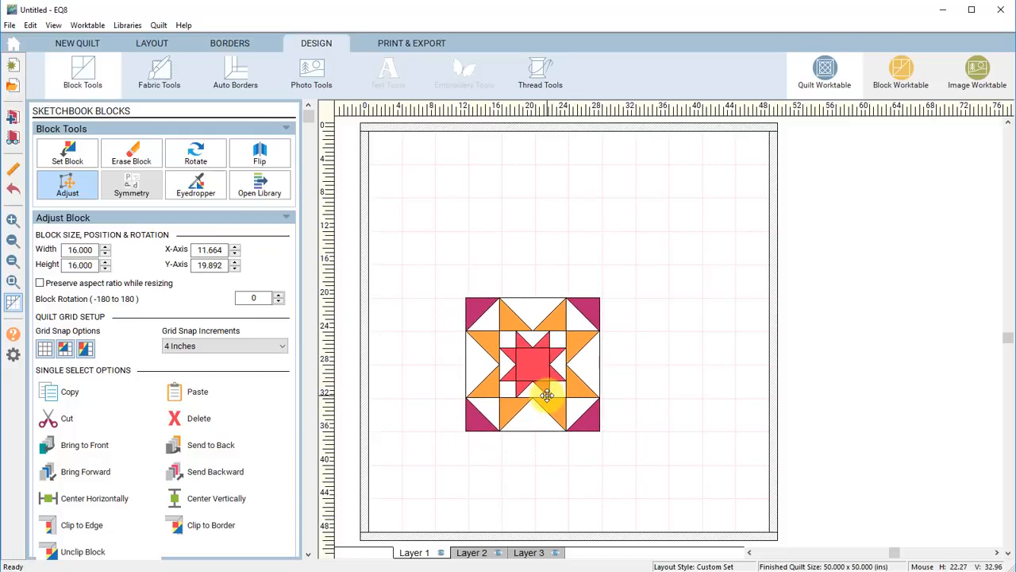
left_click_drag(548, 395, 517, 421)
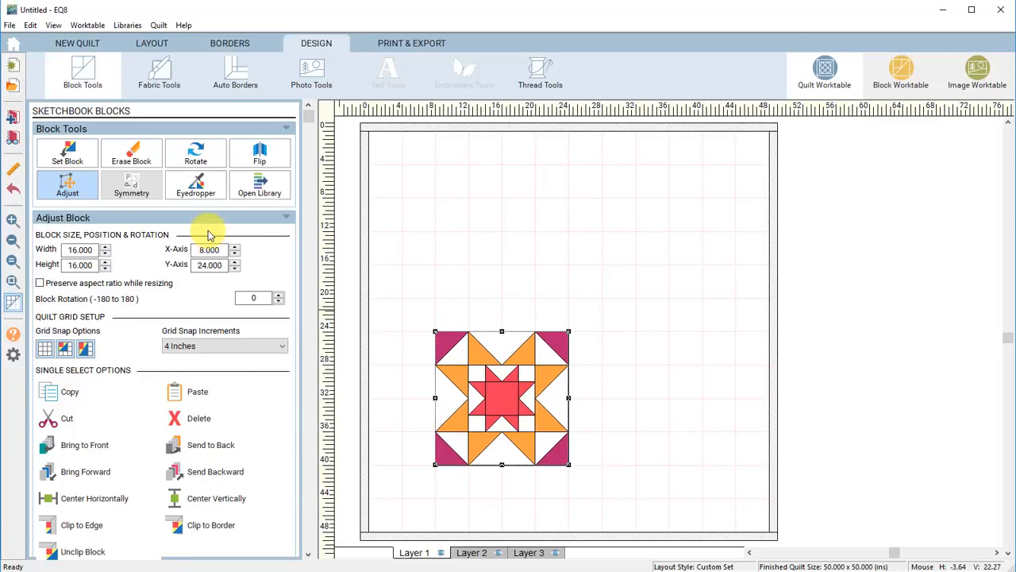
- Add a plain block to the sketchbook and place it on the quilt above the star block
left_click(66, 154)
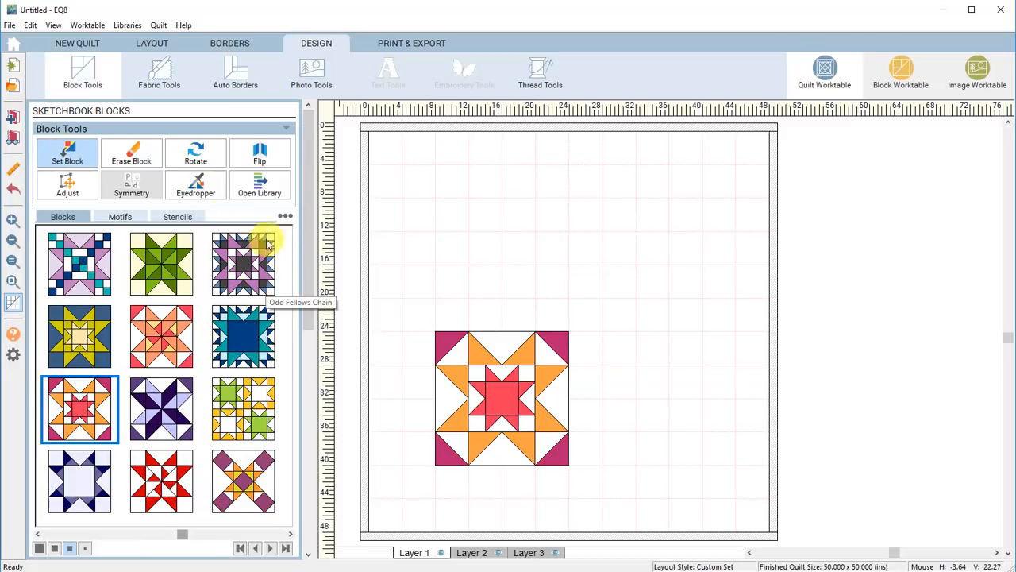
right_click(198, 276)
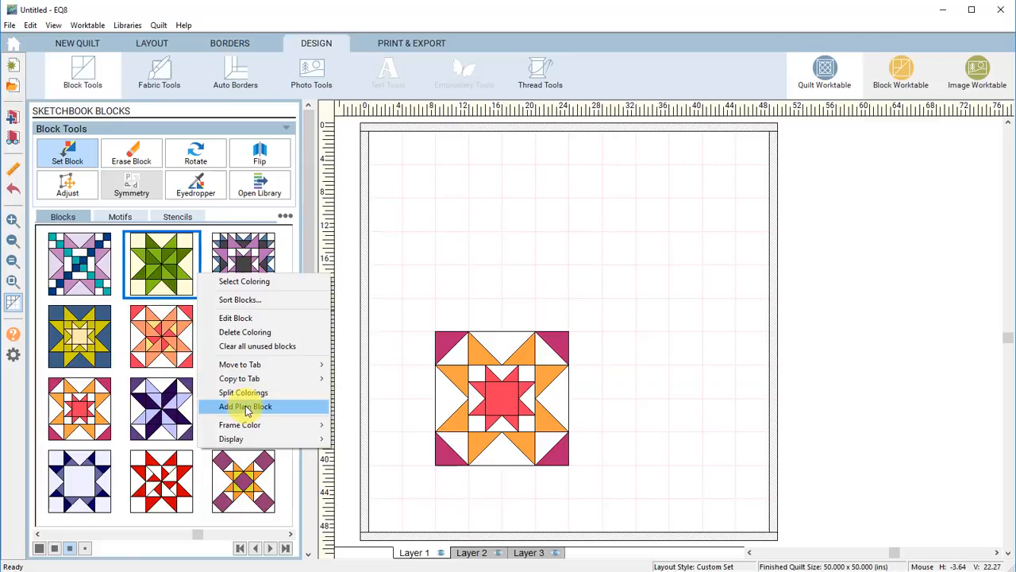
left_click(285, 219)
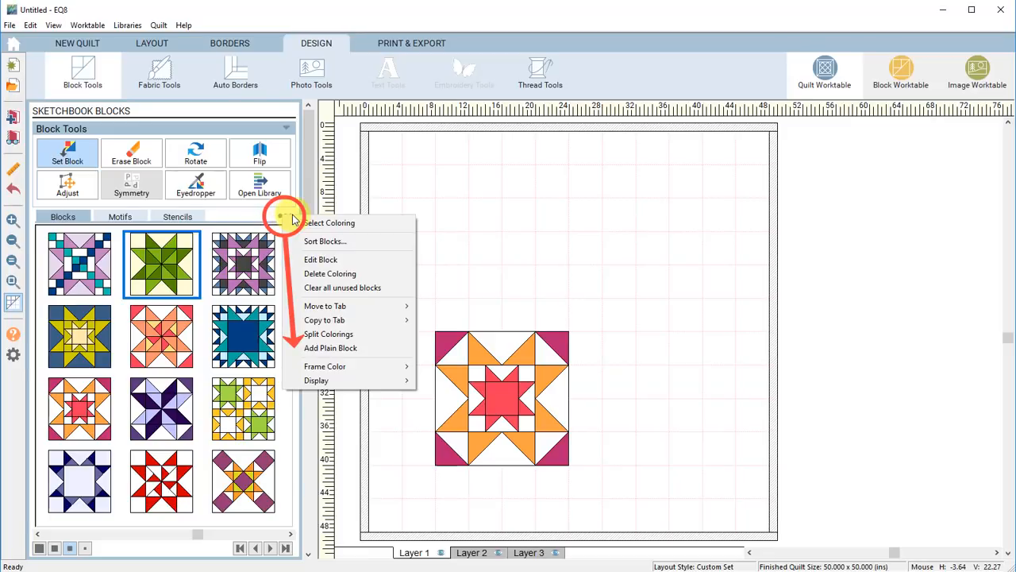
left_click(329, 347)
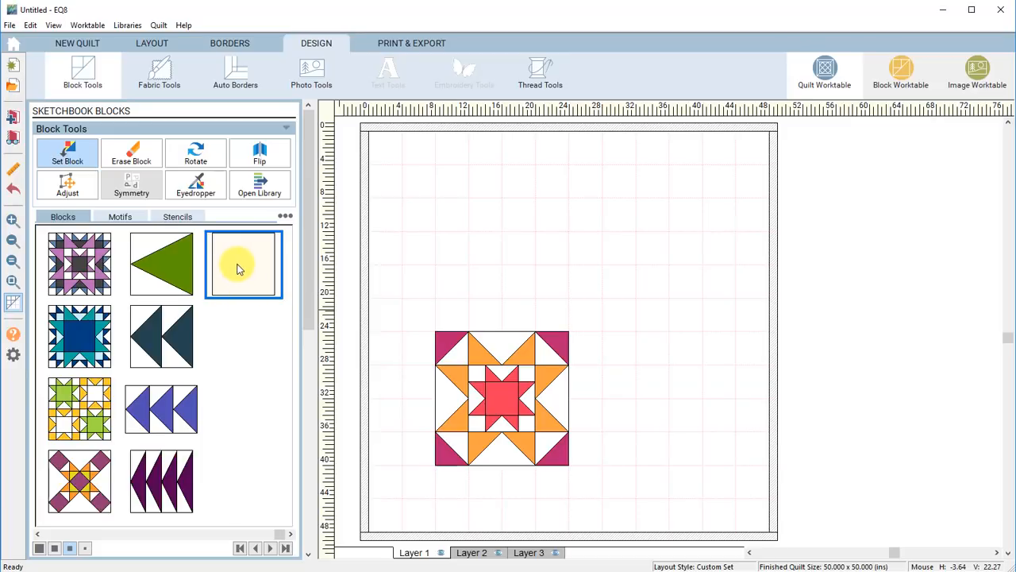
left_click_drag(265, 262, 454, 273)
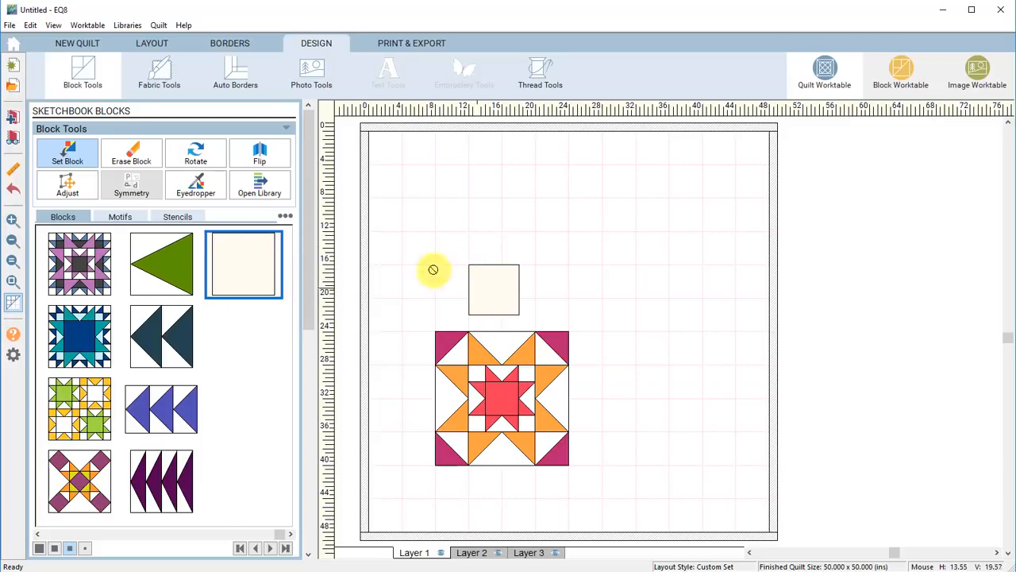
- Shape the plain block into a 4 by 24 inch strip along the star block's left side, at X 4, Y 20
left_click(80, 185)
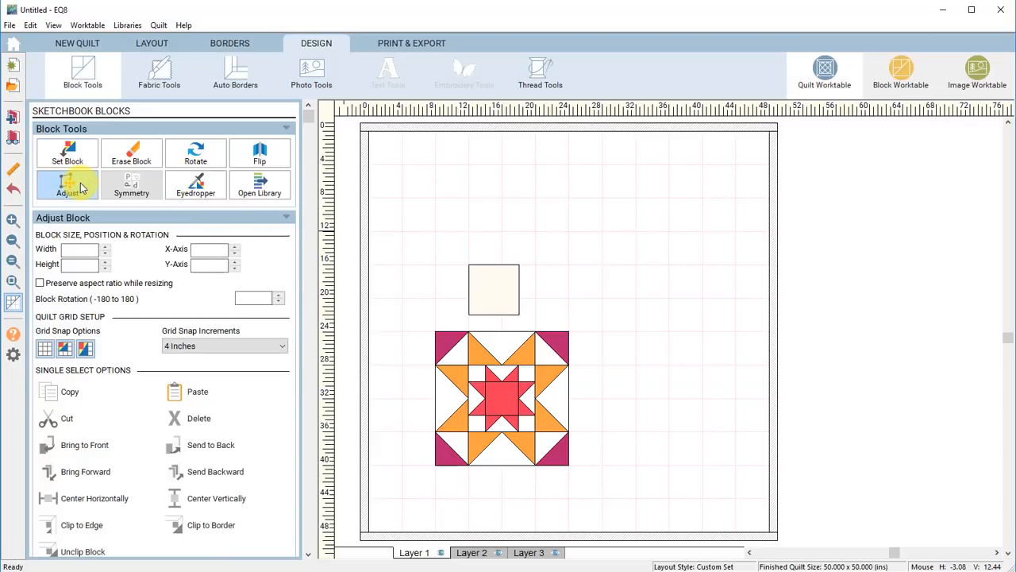
left_click_drag(483, 288, 397, 361)
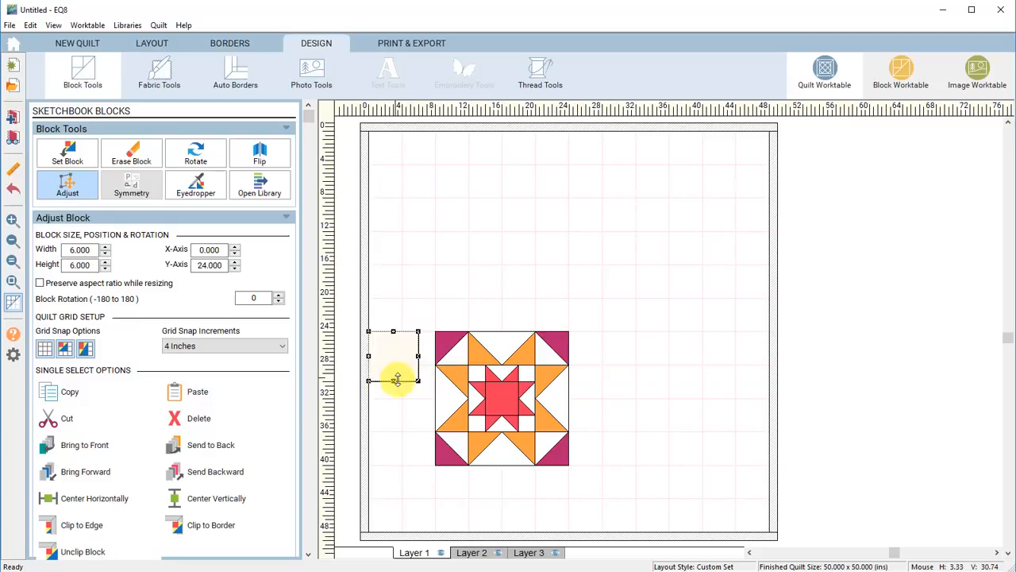
left_click_drag(416, 379, 434, 464)
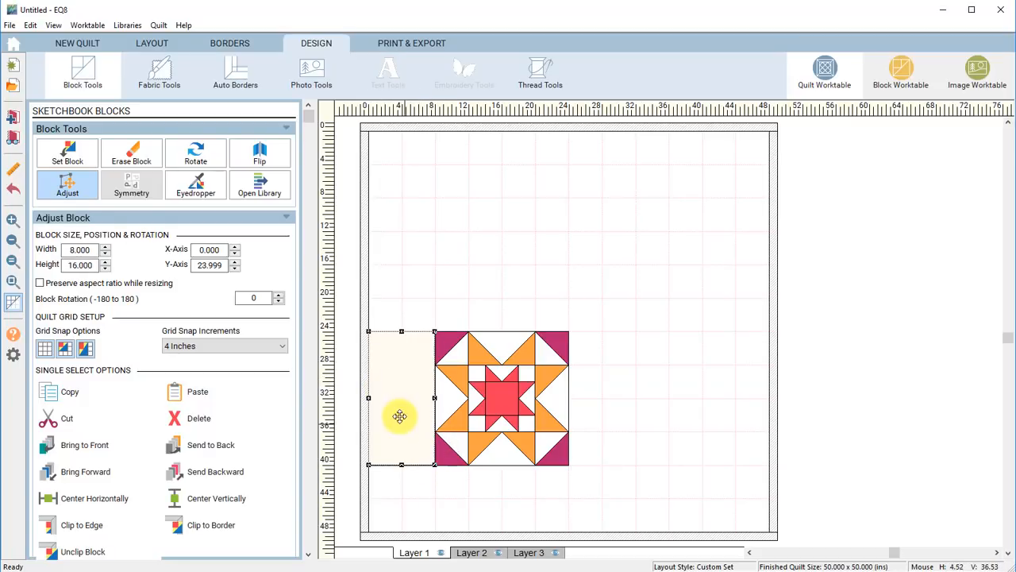
left_click_drag(369, 397, 427, 374)
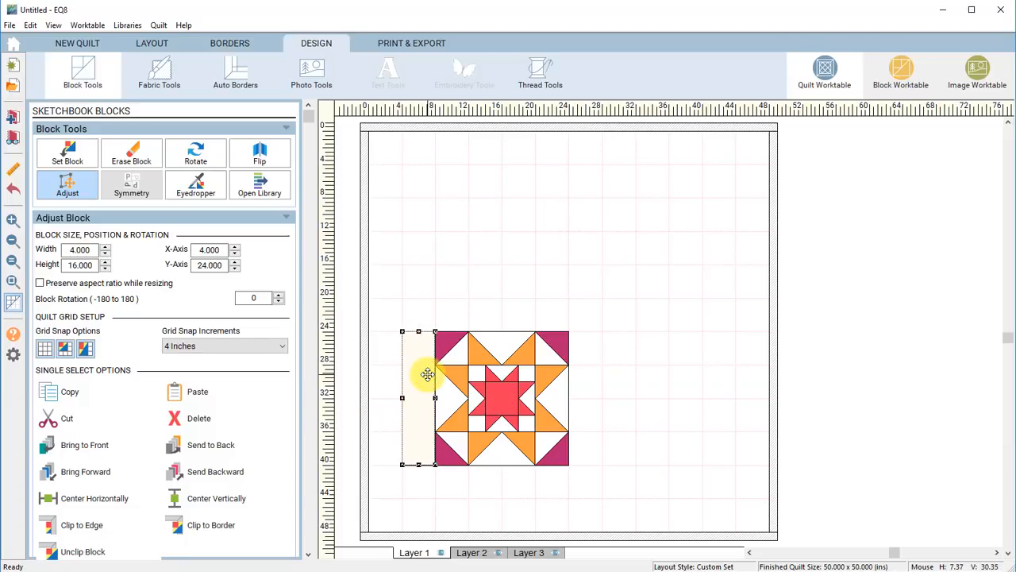
left_click_drag(419, 331, 418, 301)
left_click_drag(420, 469, 420, 497)
left_click_drag(424, 415, 423, 408)
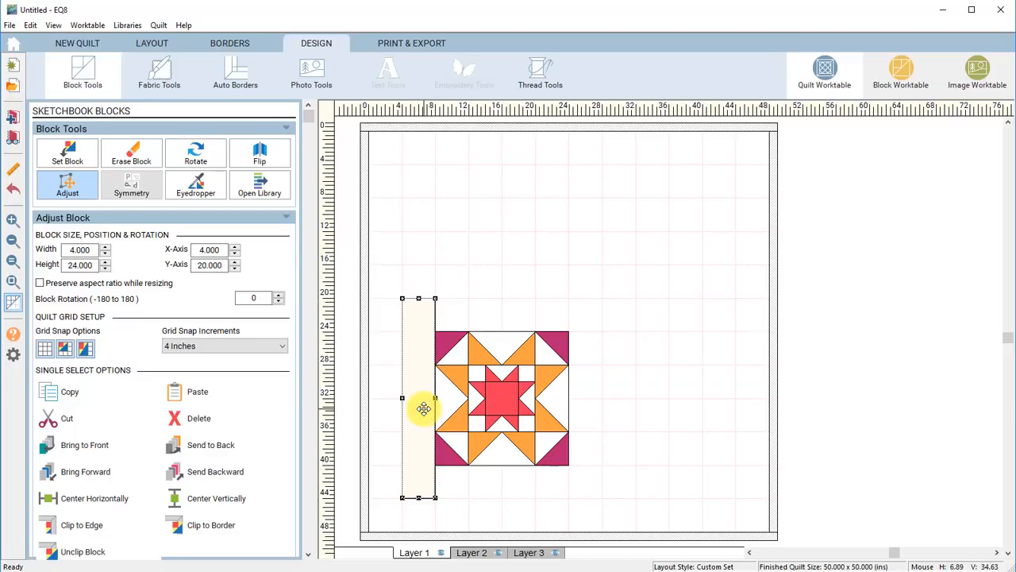
- Copy the plain strip and place the copy along the star block's right side, at X 24, Y 20
left_click(67, 392)
left_click(220, 397)
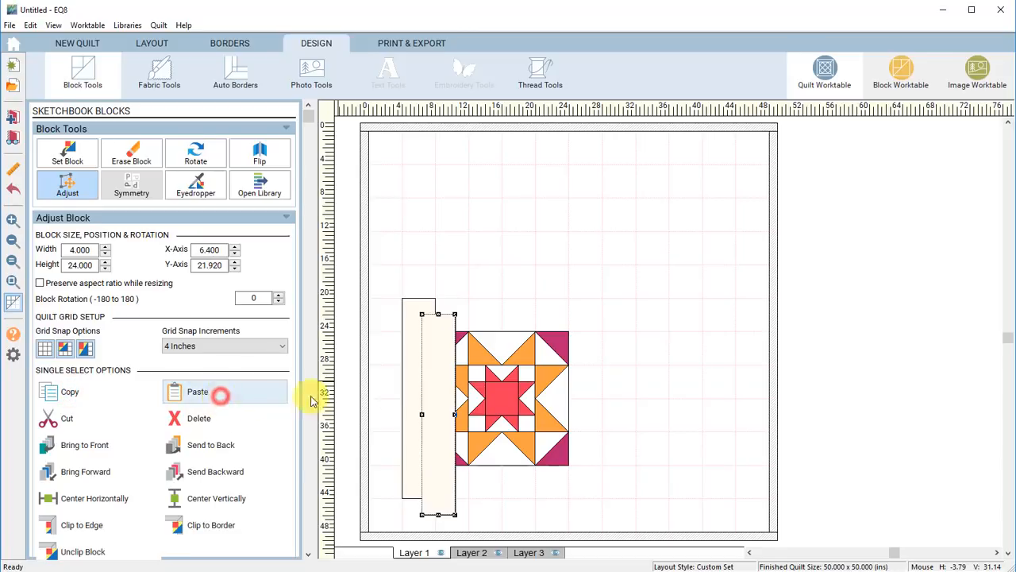
left_click_drag(435, 424, 586, 406)
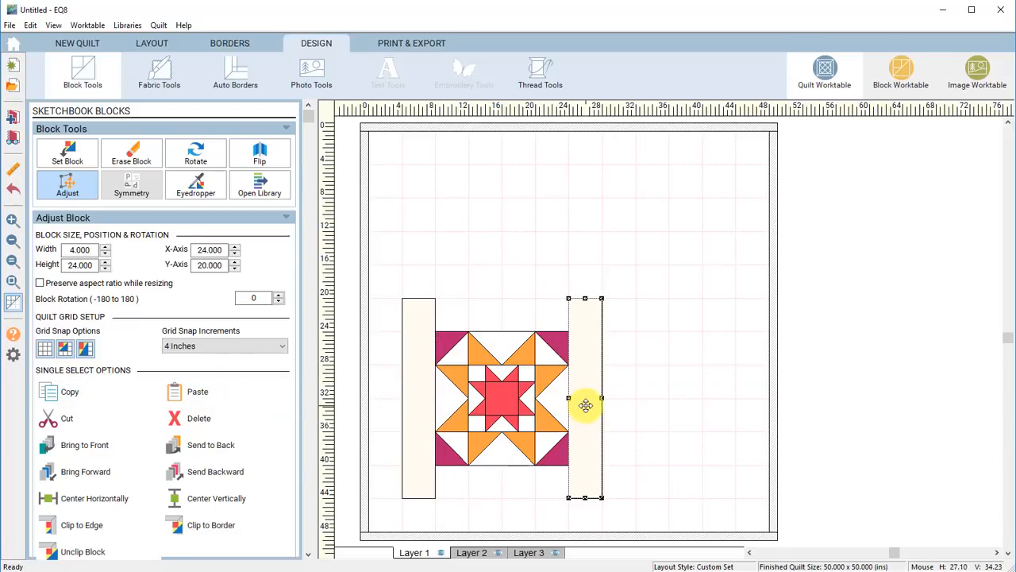
left_click(430, 252)
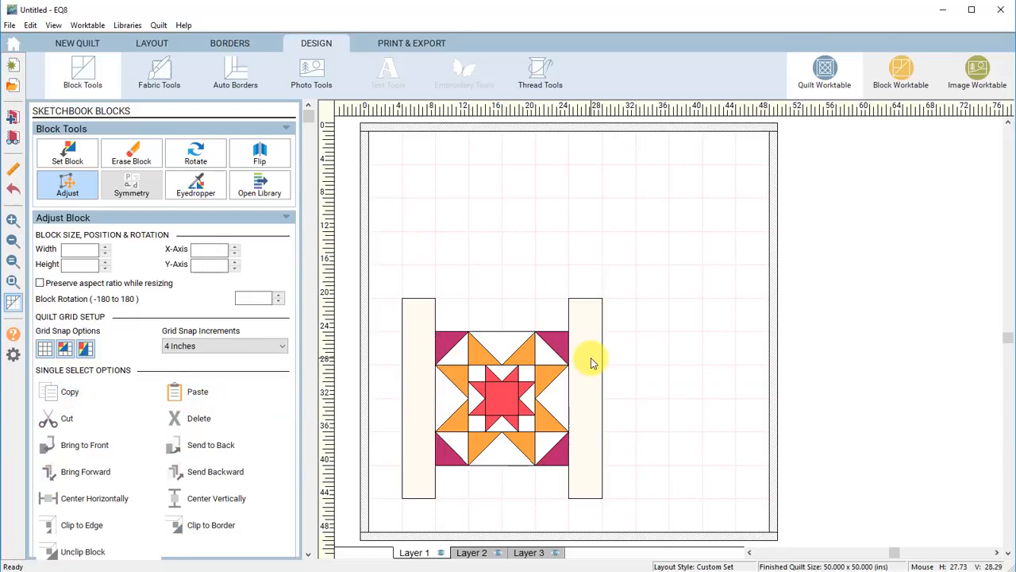
- Place another plain block and fit it as a 4-inch square above the star block's upper-left corner, at X 8, Y 20
left_click(62, 157)
left_click_drag(244, 272, 473, 264)
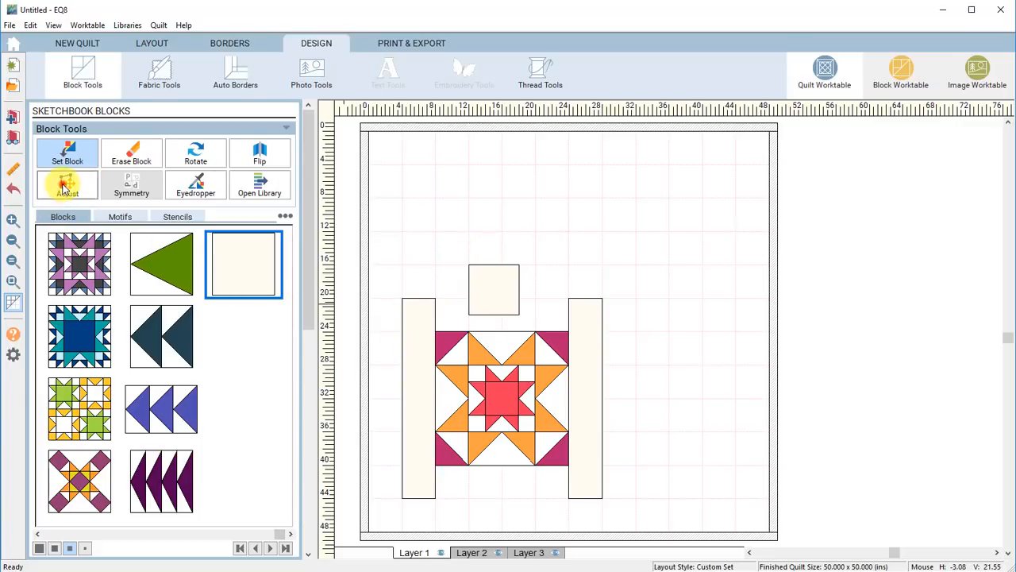
left_click(65, 187)
left_click(490, 284)
left_click_drag(487, 291, 467, 299)
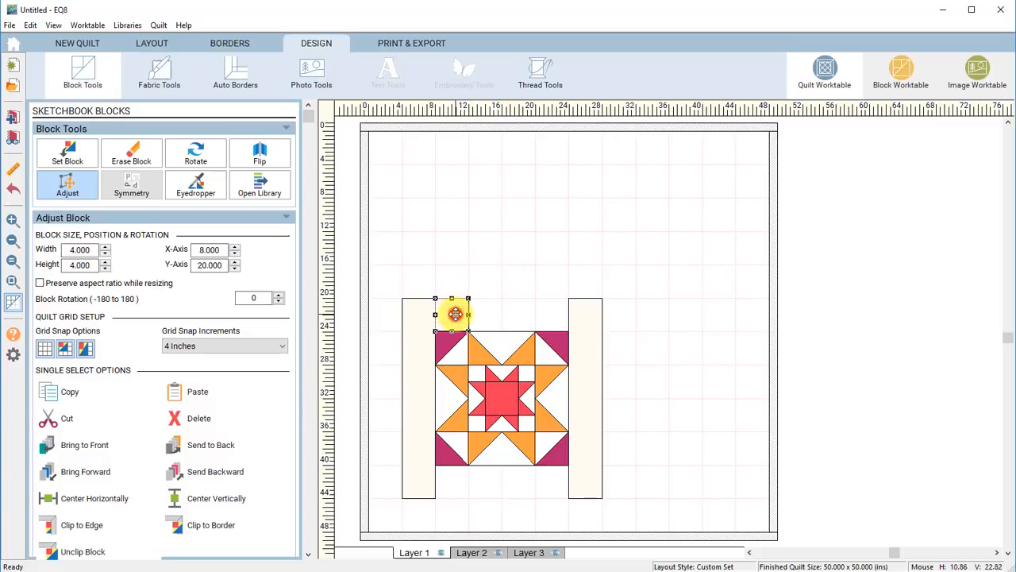
- Copy the 4-inch plain square across the gap above the star block to make a row of four squares
left_click(103, 392)
left_click(231, 387)
left_click_drag(472, 332, 520, 310)
left_click(175, 389)
left_click(233, 390)
left_click_drag(516, 369, 565, 306)
left_click(640, 318)
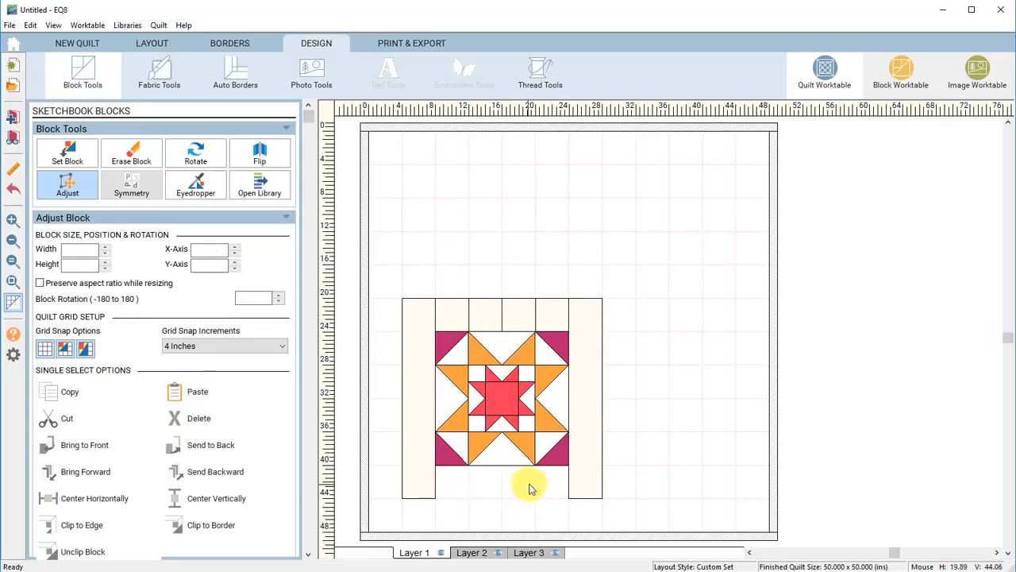
- Select the plain squares above the star block individually, one after another
left_click(456, 318)
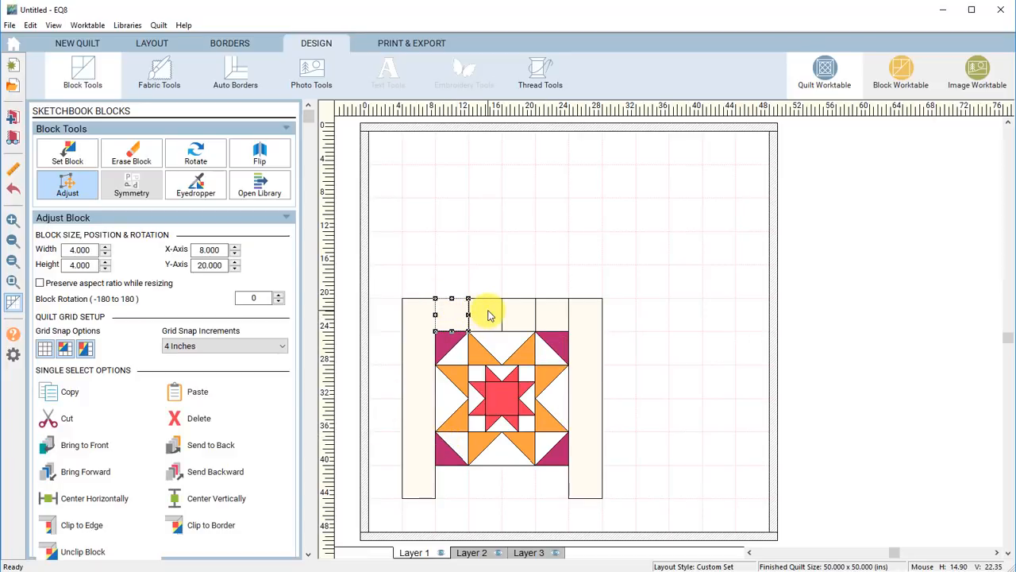
left_click(560, 316)
left_click(527, 317)
left_click(490, 317)
- Select all four plain squares above the star together and place a copy of the row directly below the star block
left_click(454, 317)
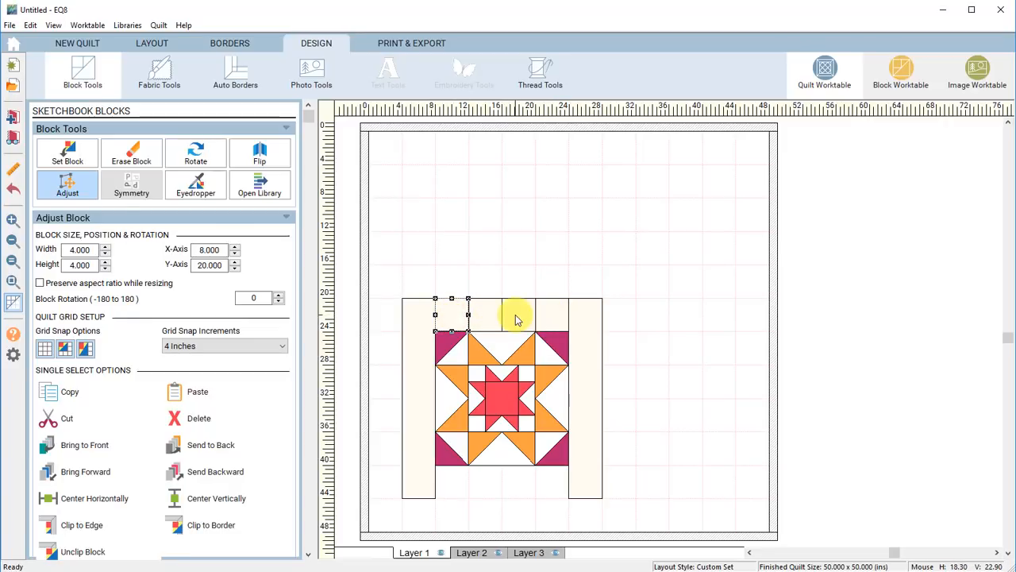
key("shift")
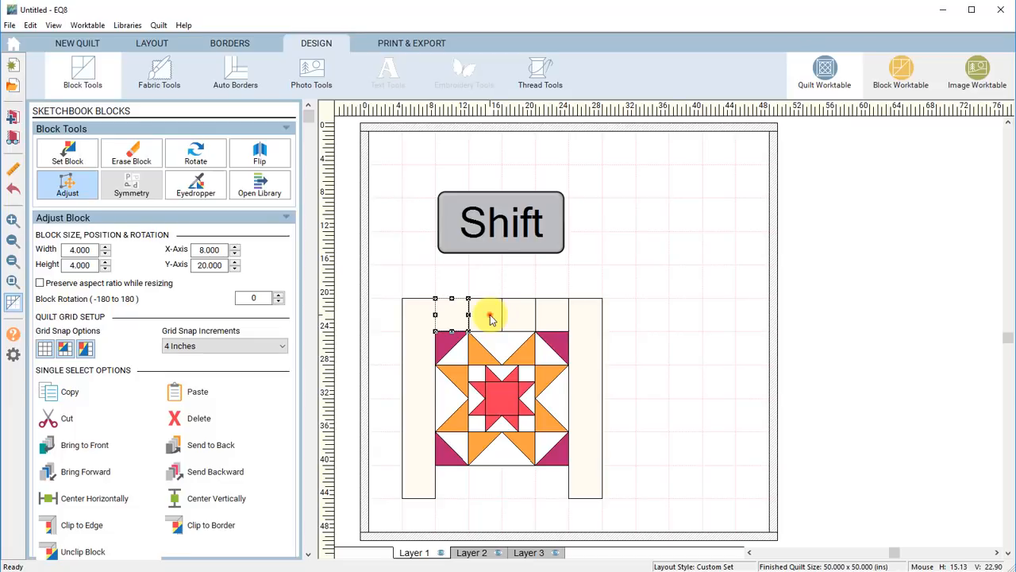
left_click(490, 316, "shift")
left_click(520, 316, "shift")
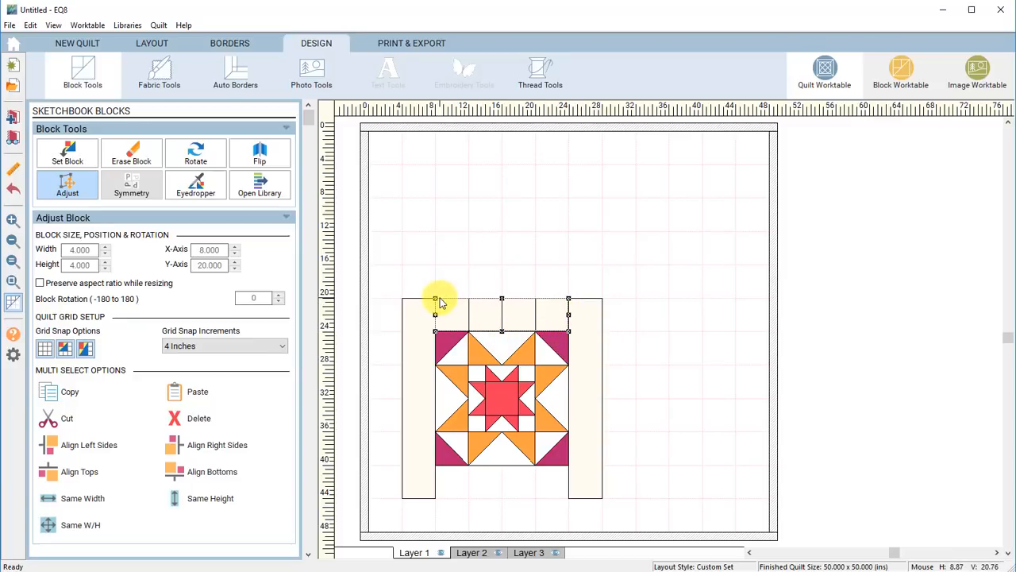
left_click(70, 391)
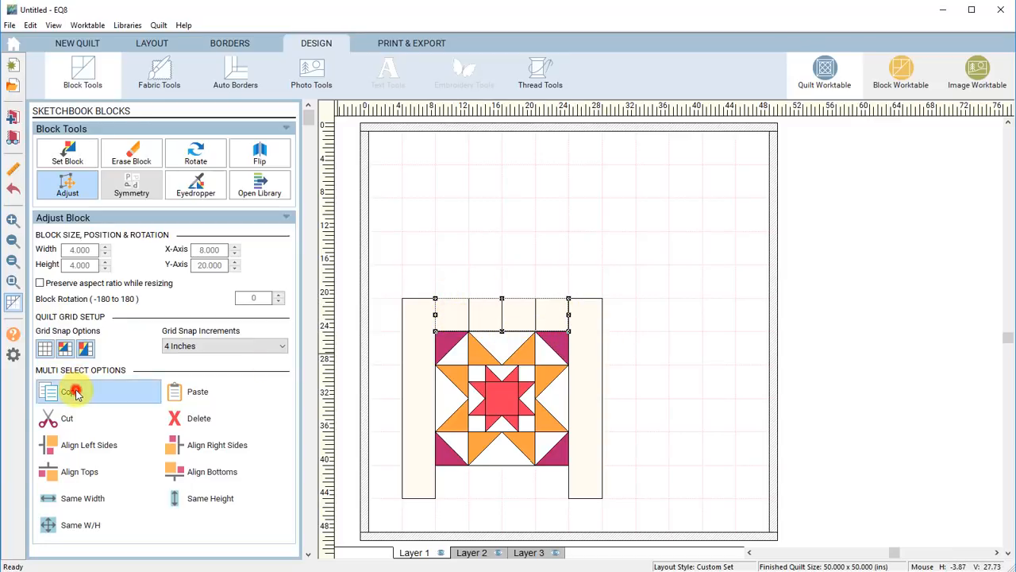
left_click(197, 389)
left_click_drag(472, 329, 458, 482)
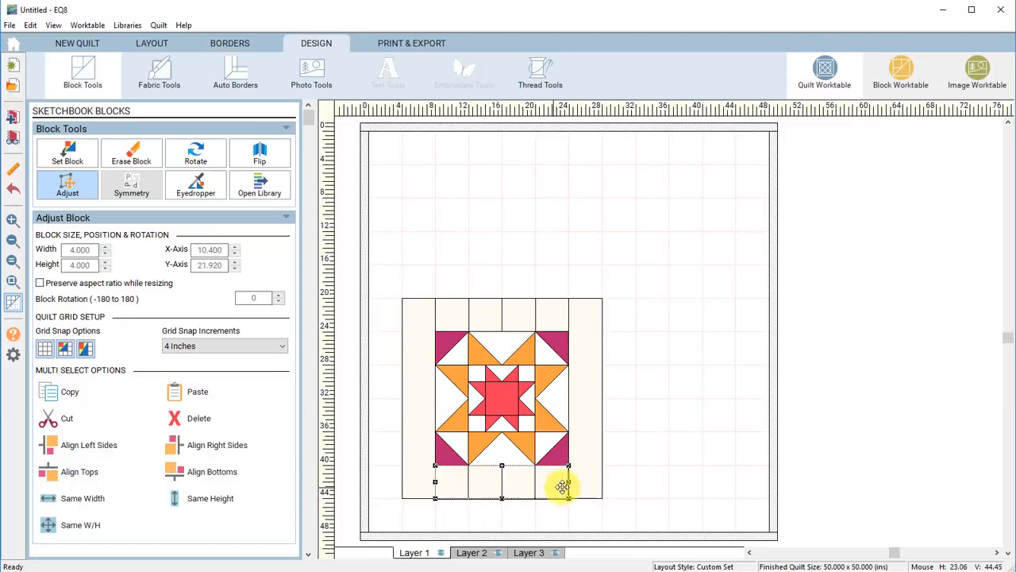
left_click(461, 512)
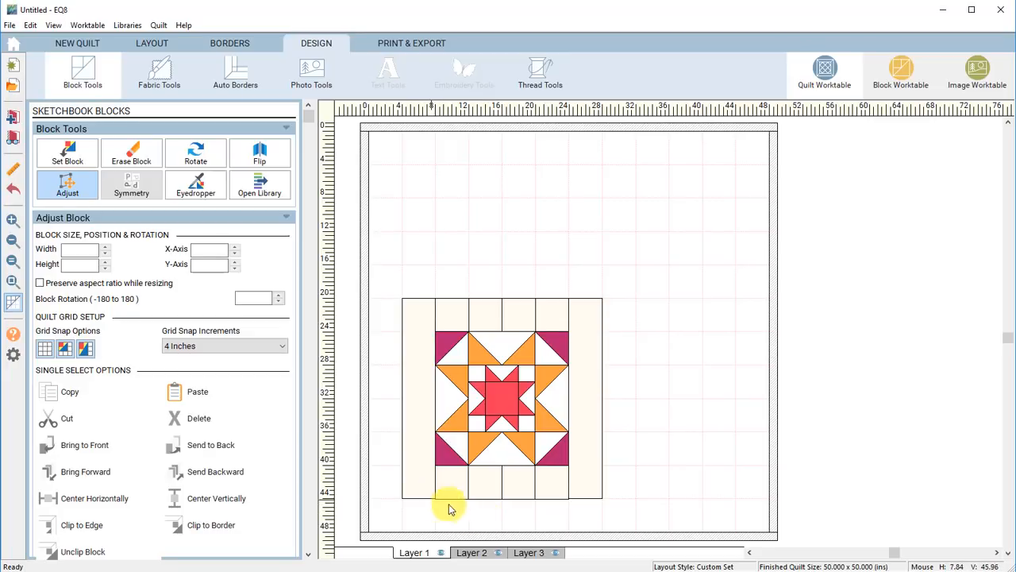
- Snap the plain squares in the row below the star block to the grid at Y 40, selecting each to check its position
left_click(450, 479)
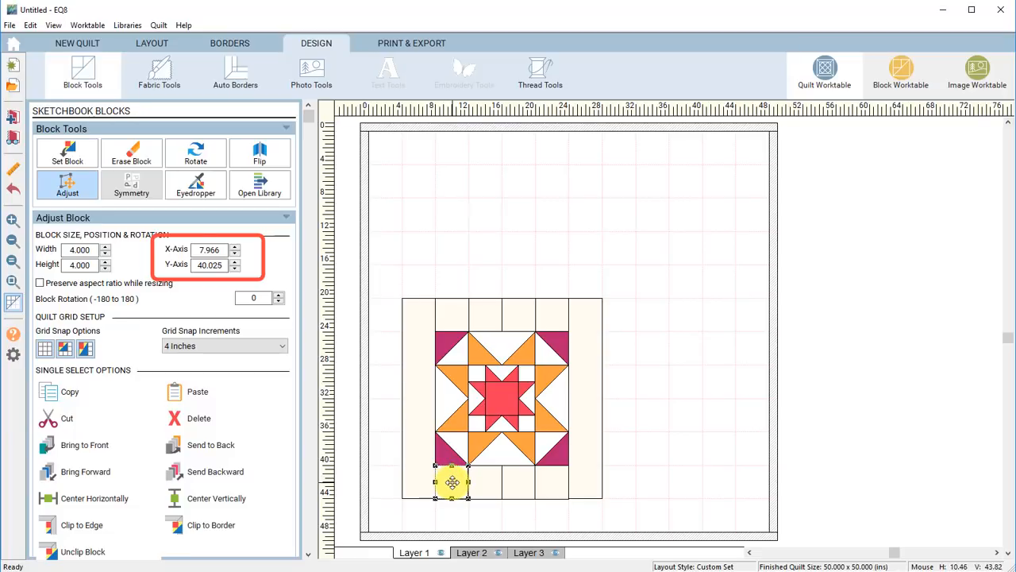
left_click_drag(451, 482, 492, 482)
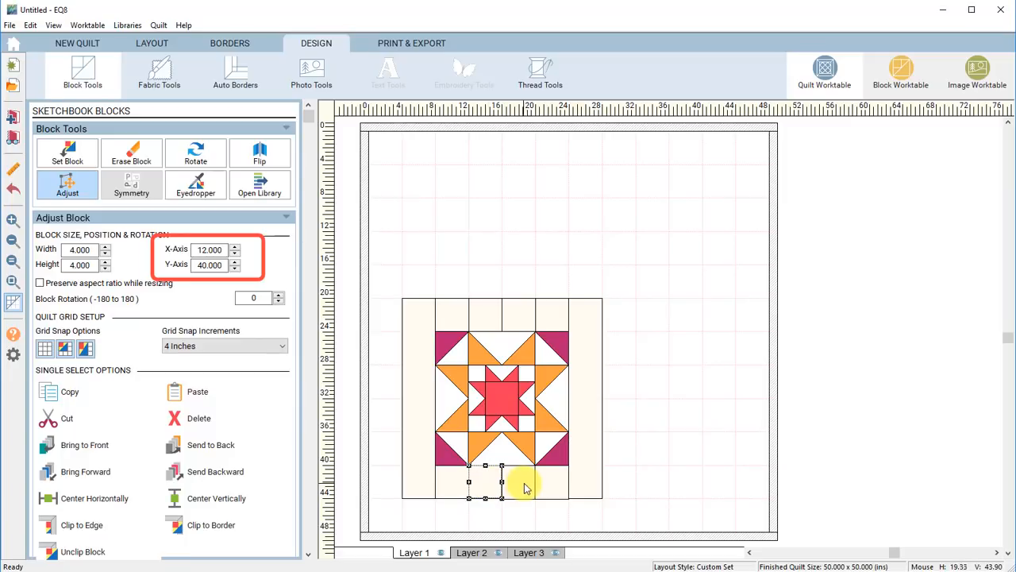
left_click(525, 485)
left_click(518, 483)
left_click(553, 483)
left_click(554, 483)
left_click(451, 474)
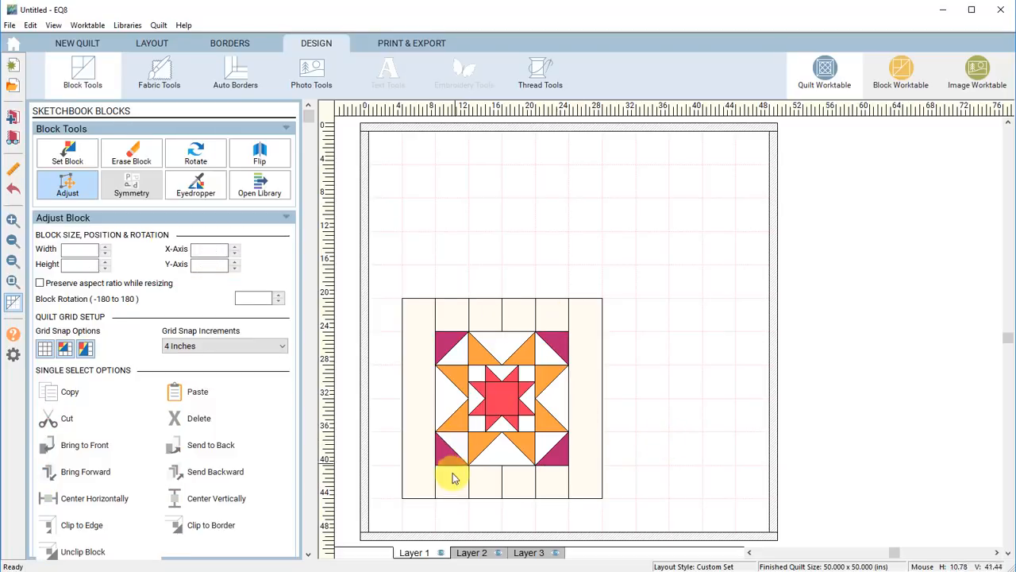
left_click(487, 479)
left_click(553, 481)
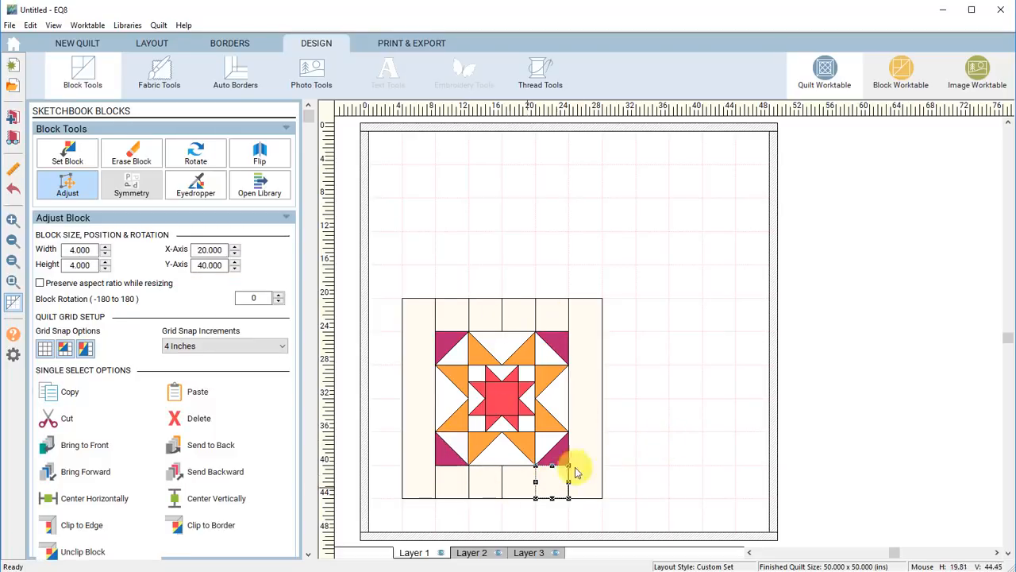
left_click(643, 432)
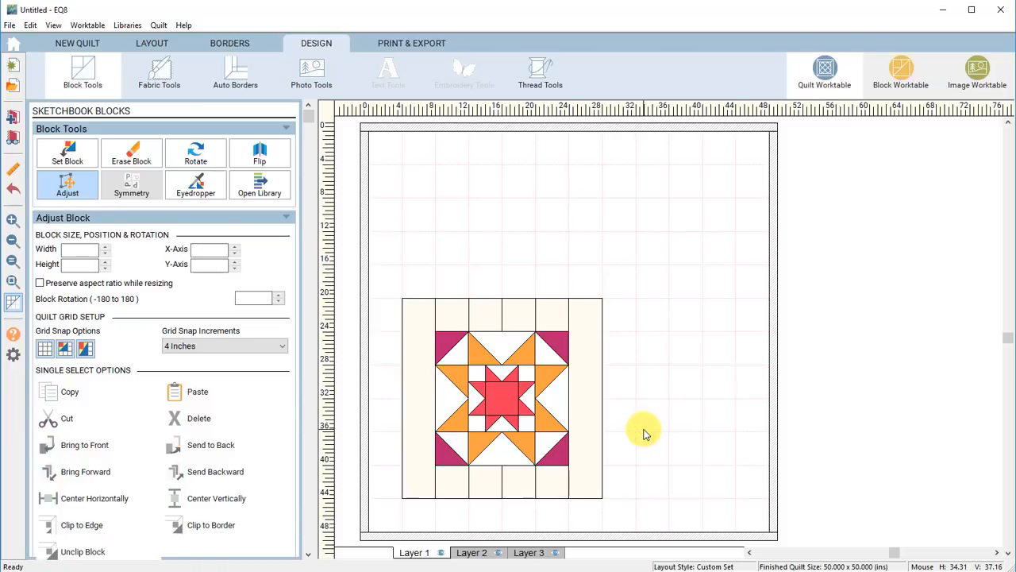
- Place the red pinwheel star block above the framed star and enlarge it to about 12 inches square near X 4, Y 8
left_click(68, 156)
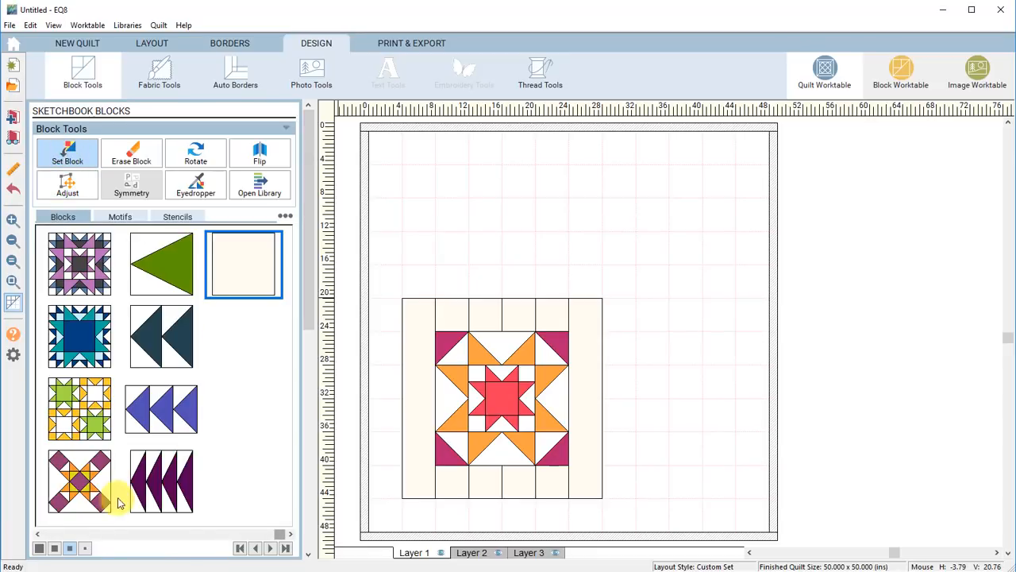
left_click(99, 534)
mouse_move(240, 469)
left_mouse_down()
mouse_move(243, 476)
mouse_move(442, 227)
mouse_move(446, 236)
left_mouse_up()
left_click(68, 184)
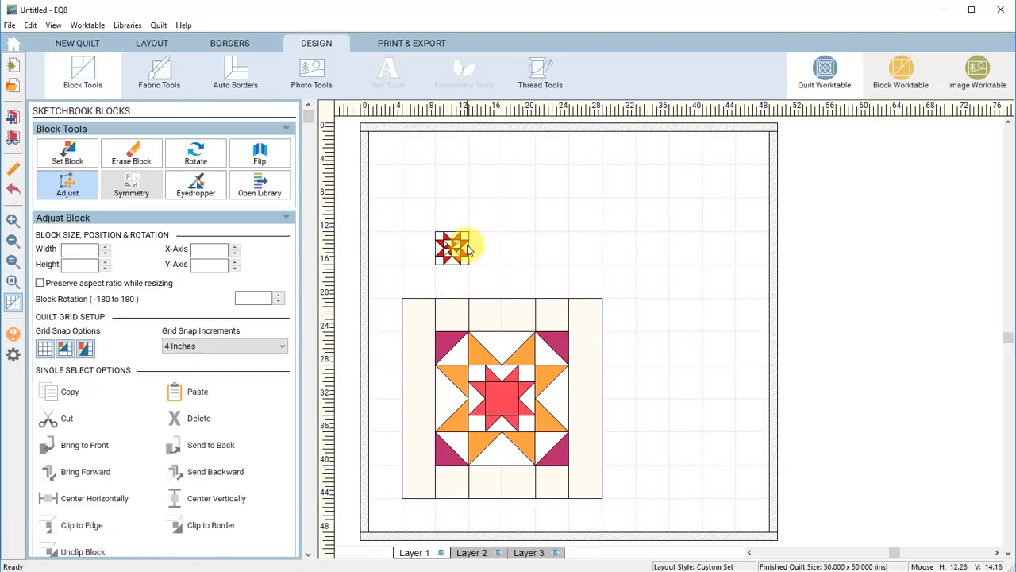
left_click(457, 251)
left_click_drag(456, 252, 501, 197)
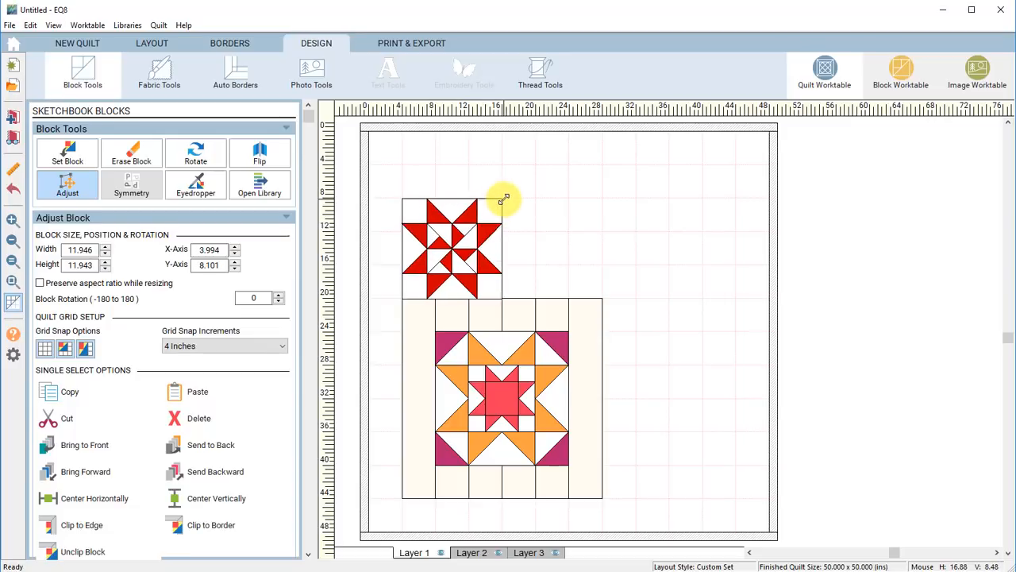
- Copy the 12-inch red star to make a pair above the framed star block and a stacked pair along its right side
left_click_drag(471, 258, 667, 437)
key("ctrl+v")
left_click_drag(512, 284, 646, 335)
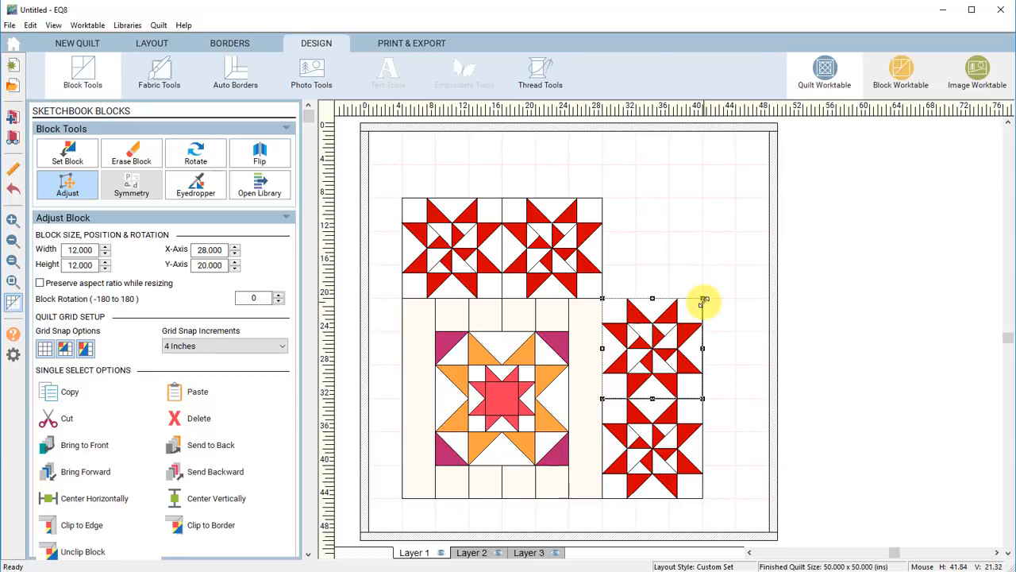
left_click(755, 269)
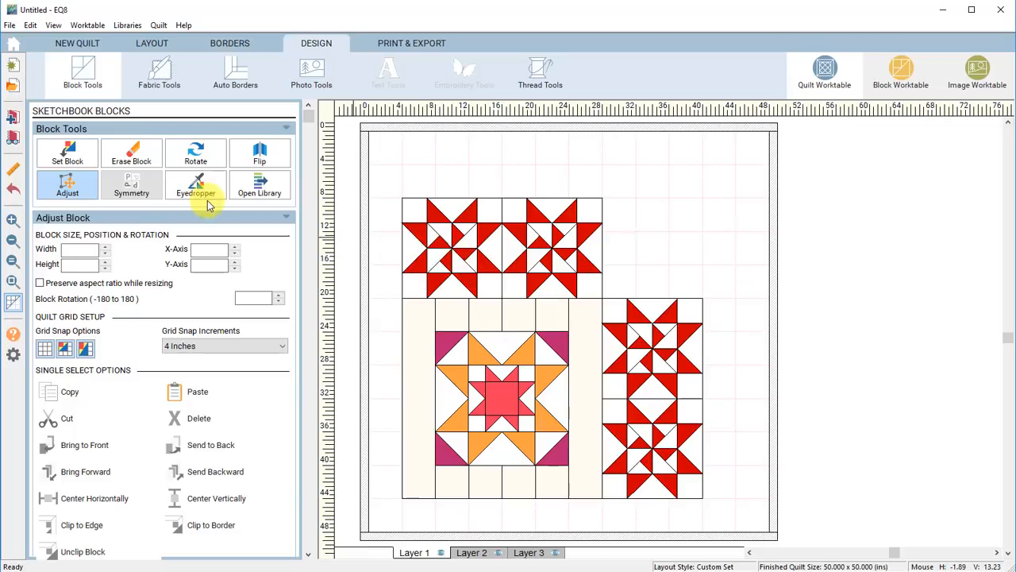
- Add an 8-inch version of the red star block in the quilt's upper-left corner
left_click(441, 225)
left_click_drag(441, 226, 427, 197)
left_click(413, 177)
left_click(489, 176)
left_click(378, 165)
- Copy the 8-inch red star across the quilt's top edge to make a row of six, ending at X 40, Y 0
left_click_drag(394, 174, 540, 172)
key("ctrl+v")
left_click_drag(463, 216, 602, 161)
key("ctrl+v")
left_click(462, 203)
left_click_drag(461, 203, 664, 159)
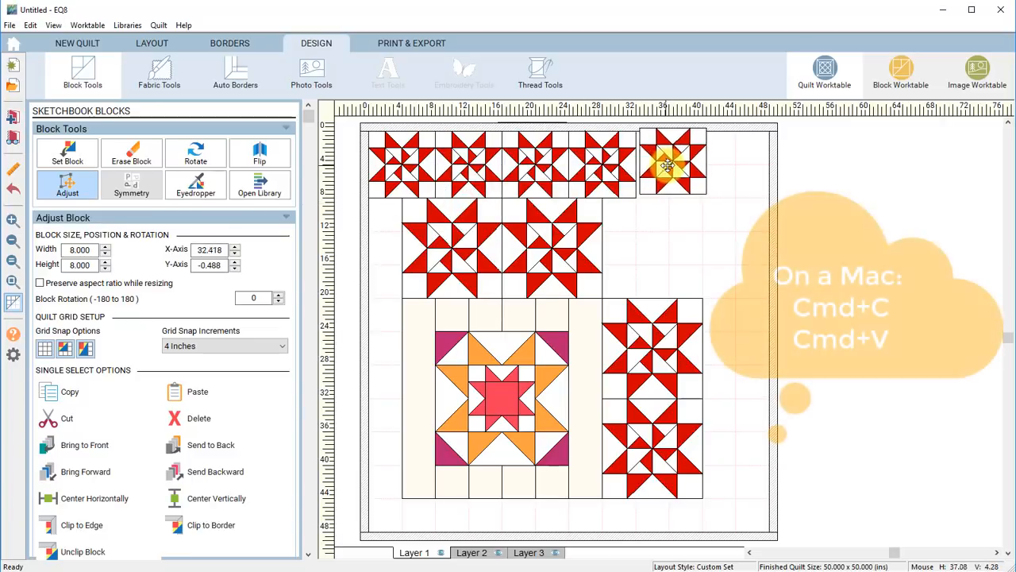
key("ctrl+v")
left_click_drag(512, 253, 737, 177)
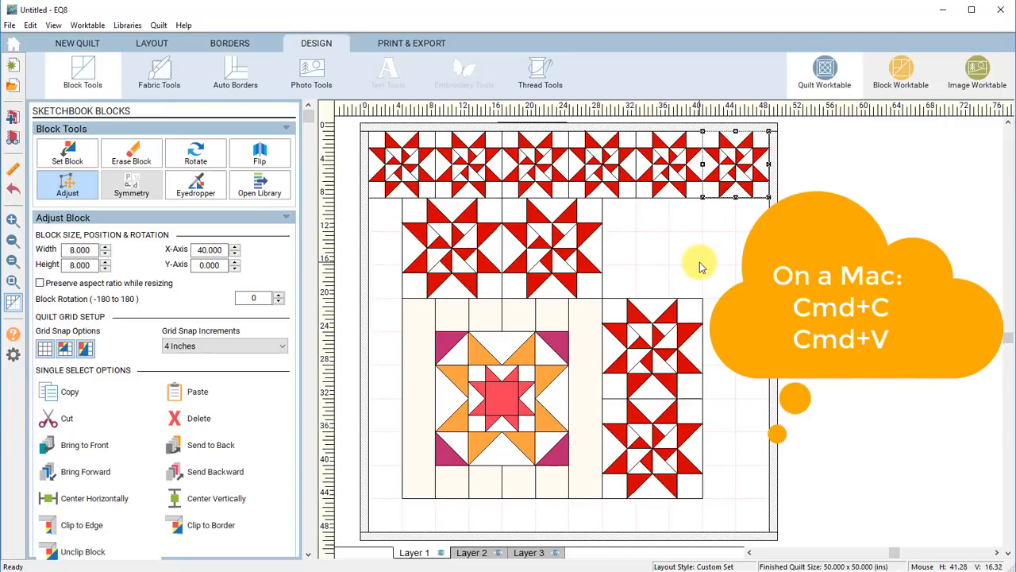
left_click(732, 182)
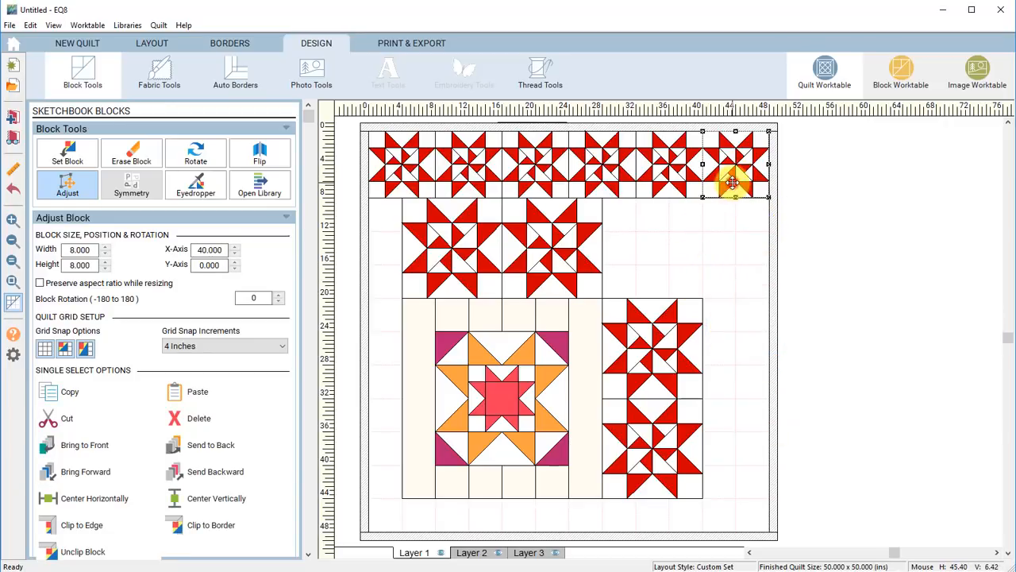
- Place copies of the 8-inch red star in the quilt's lower-right corner and directly right of the upper pair of 12-inch stars
key("ctrl+c")
key("ctrl+v")
left_click_drag(522, 260, 735, 499)
left_click(856, 404)
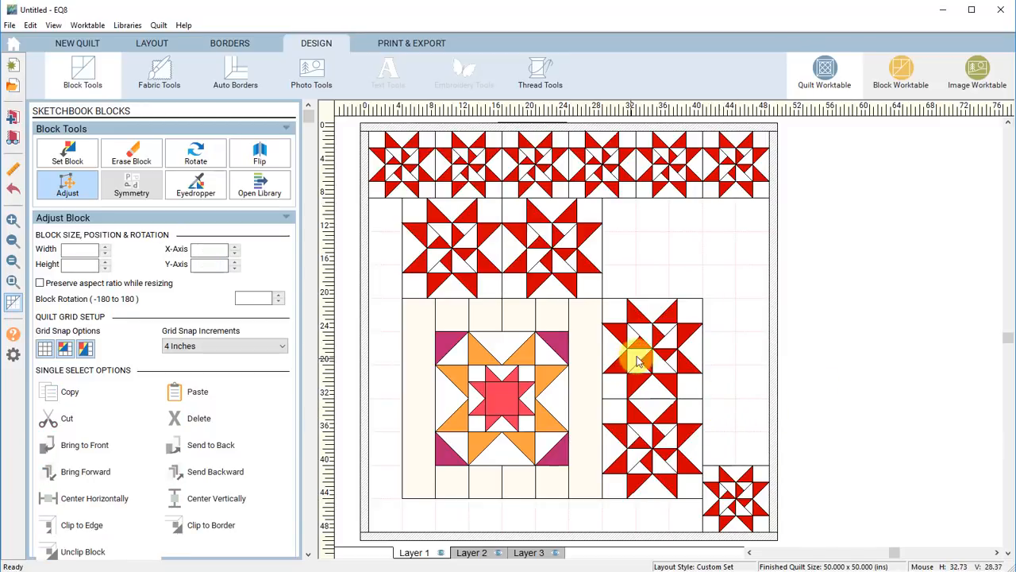
key("ctrl+v")
left_click_drag(543, 270, 672, 267)
left_click(723, 236)
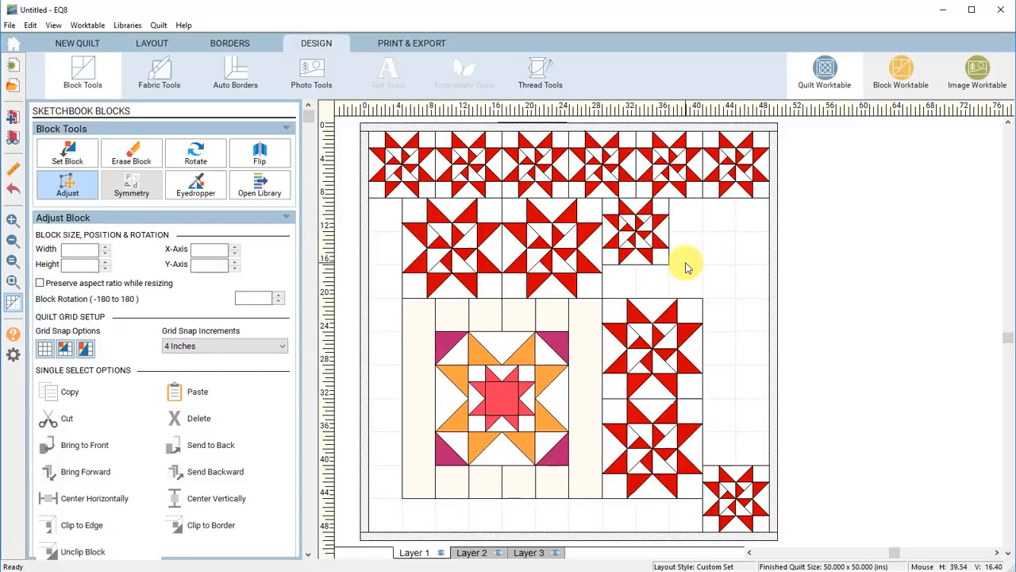
- Replace the first, third and fifth stars in the top row with the yellow and orange star block
left_click(69, 152)
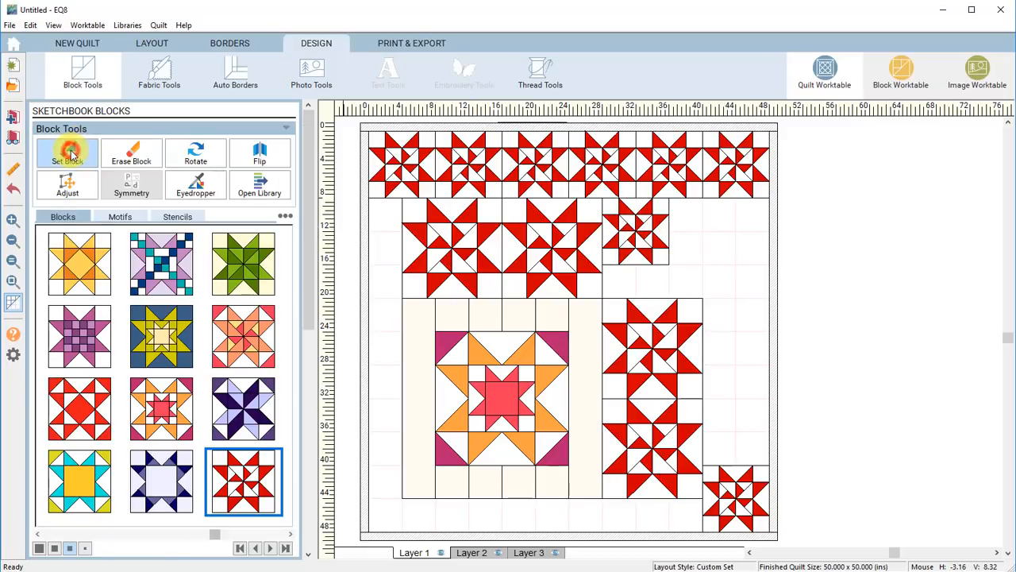
left_click(80, 262)
left_click(403, 166)
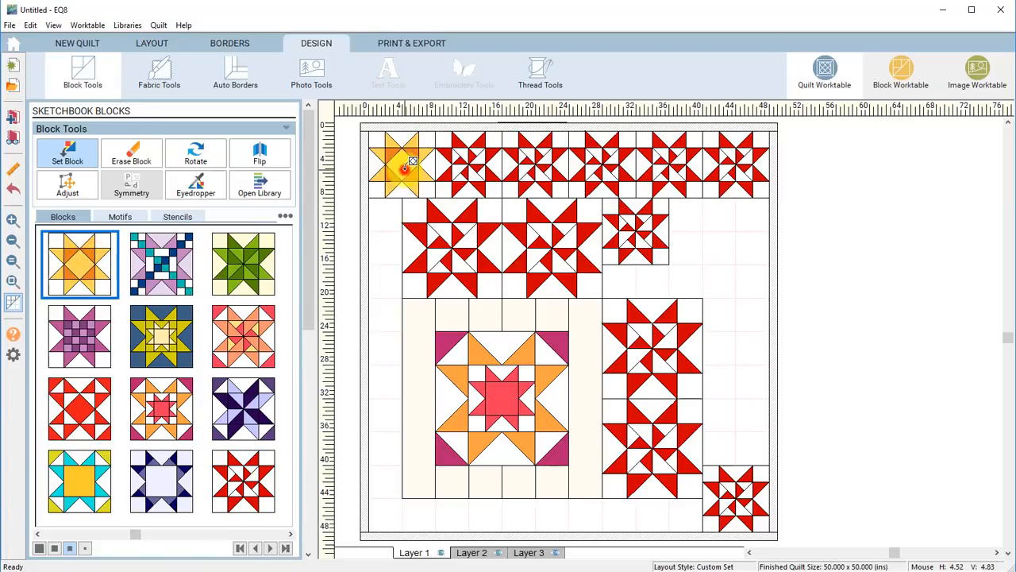
left_click(538, 169)
left_click(675, 166)
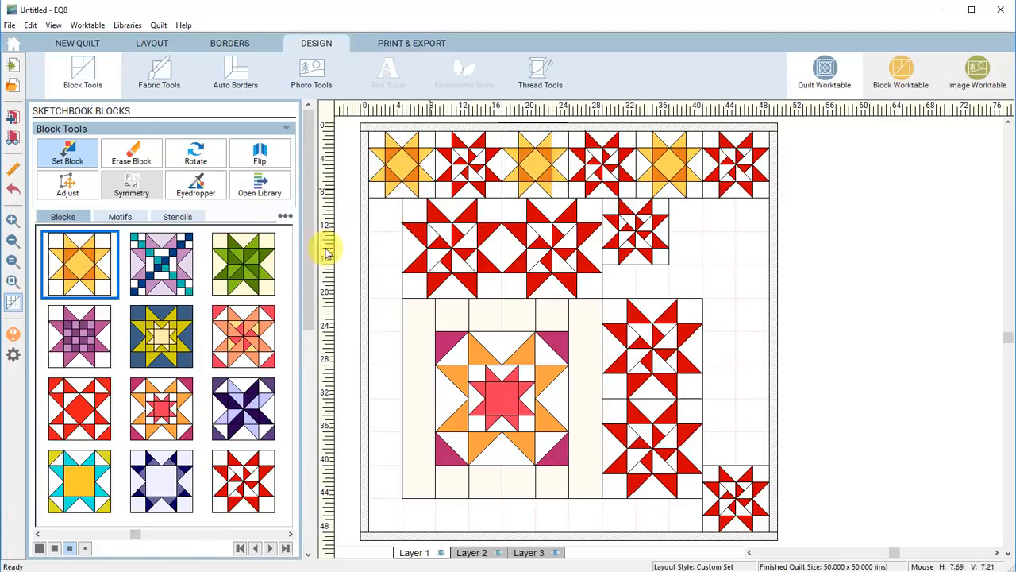
- Replace the second, fourth and sixth top-row stars and the lower-right corner star with the navy star block with a pale centre
left_click(167, 474)
left_click(480, 189)
left_click(571, 163)
left_click(737, 176)
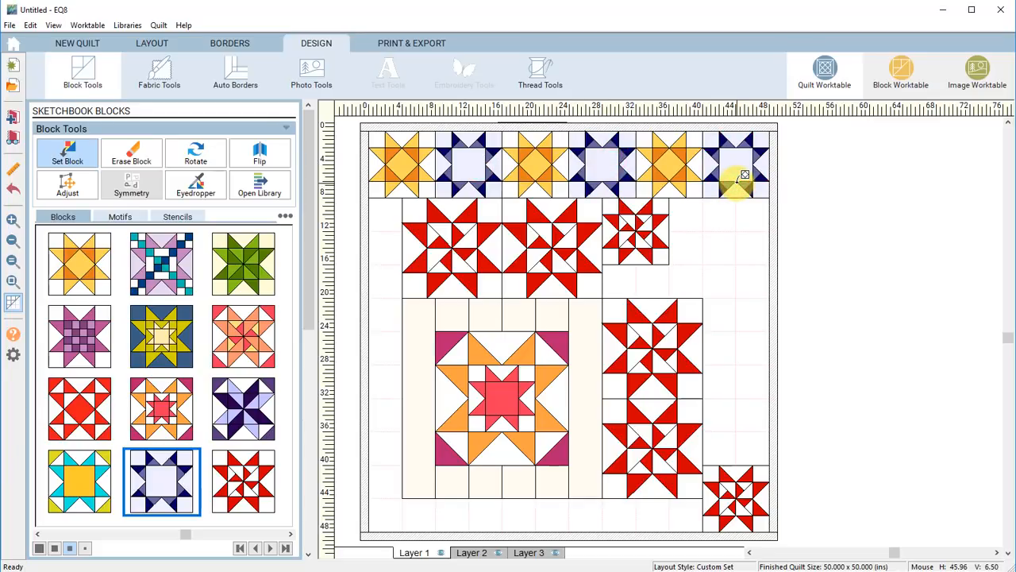
left_click(739, 490)
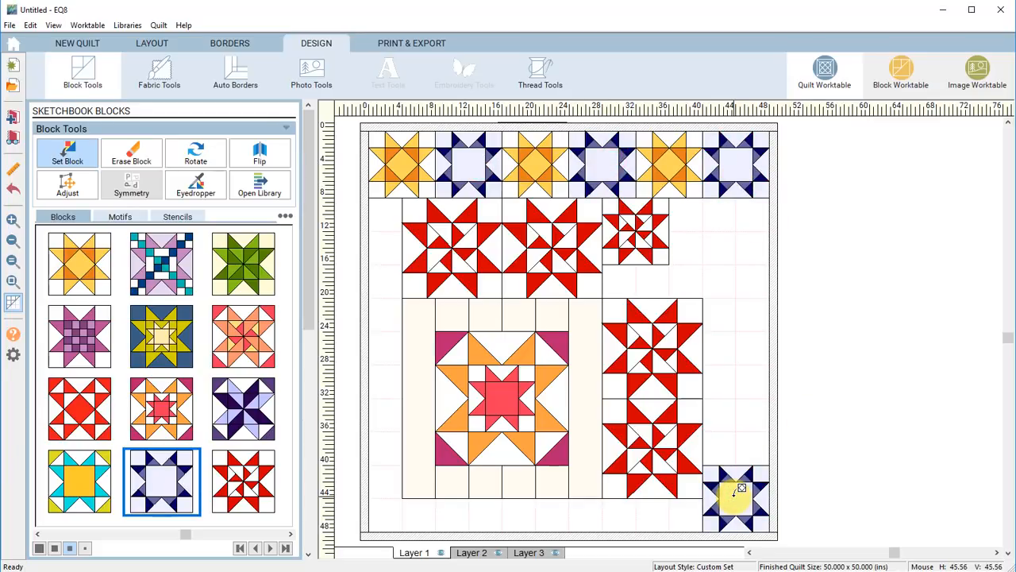
- Add a plain block and fit it as an 8 by 32 inch strip along the right edge at X 40, Y 8
left_click(181, 536)
left_click(249, 296)
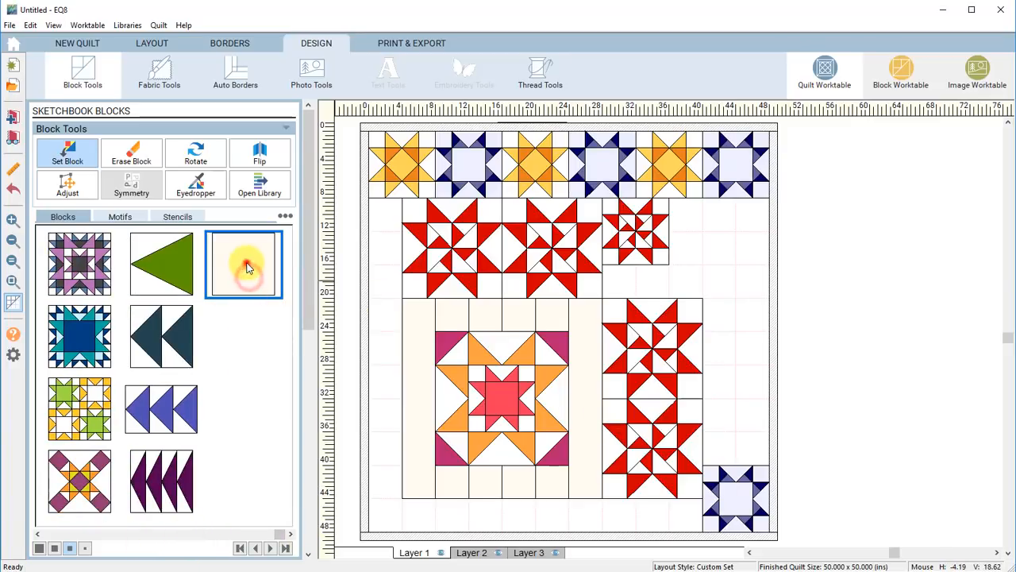
left_click(674, 268)
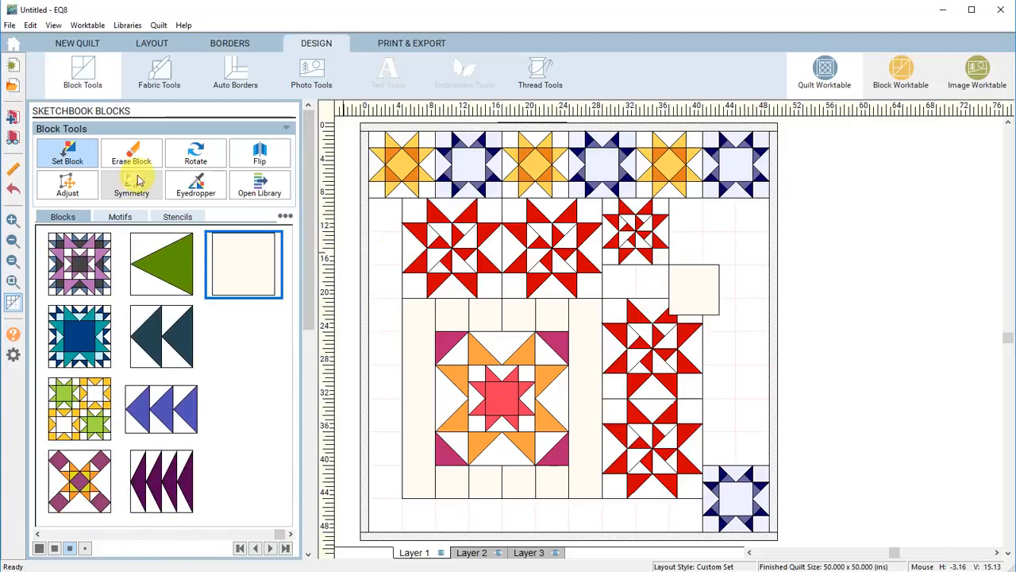
left_click(68, 190)
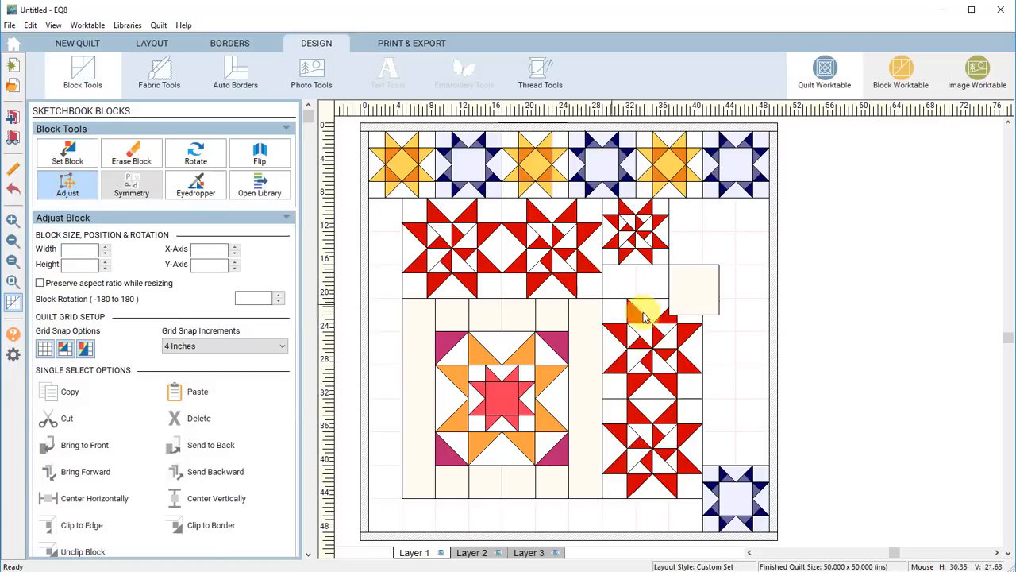
left_click(712, 283)
left_click_drag(712, 284, 768, 464)
left_click(737, 390)
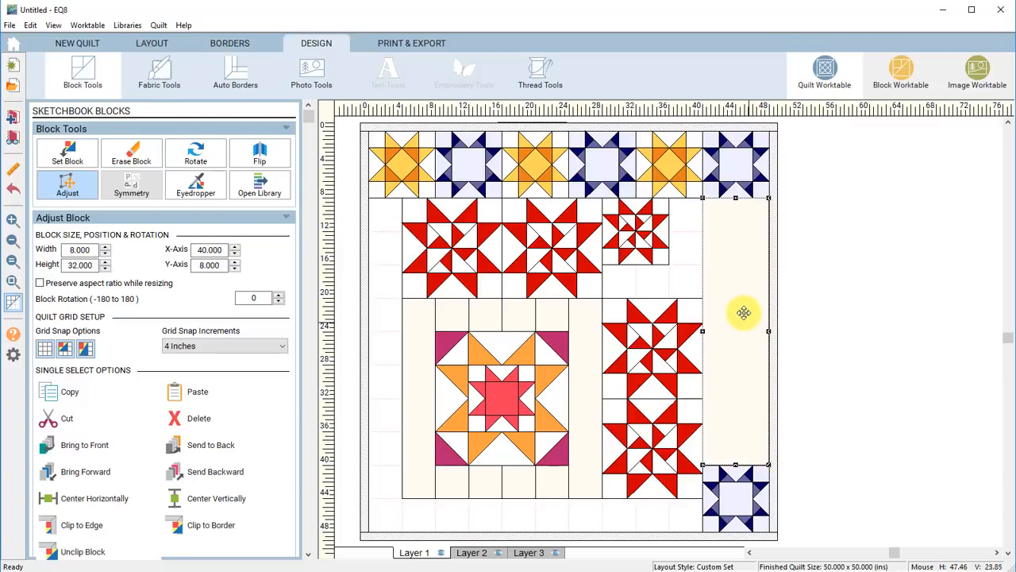
- Copy a 4-inch plain square, stretch it to 12 by 4 inches above the stacked red stars, and snap it to X 28, Y 16
left_click(688, 278)
left_click(544, 316)
left_click(48, 391)
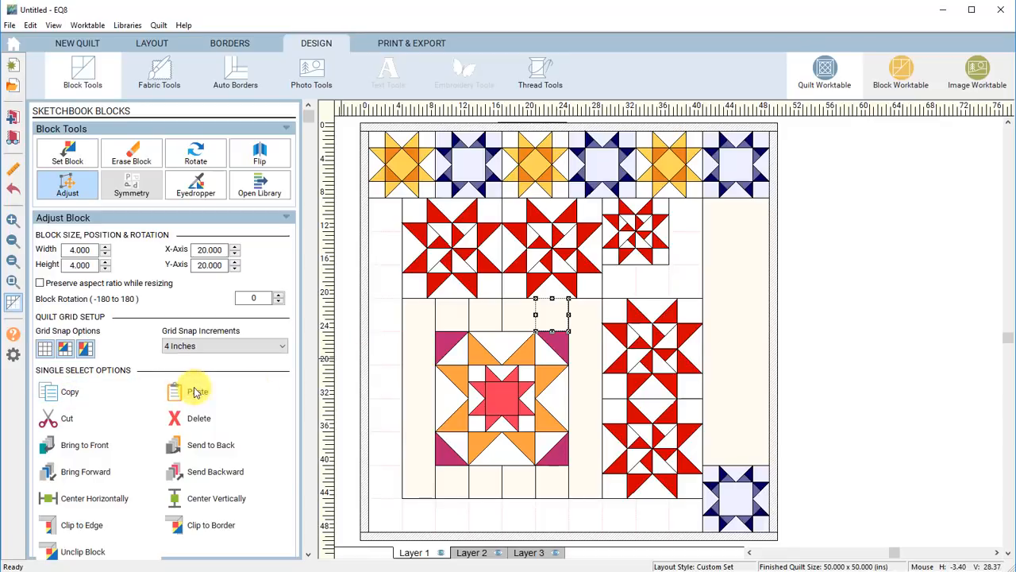
left_click(196, 394)
left_click_drag(565, 326, 693, 279)
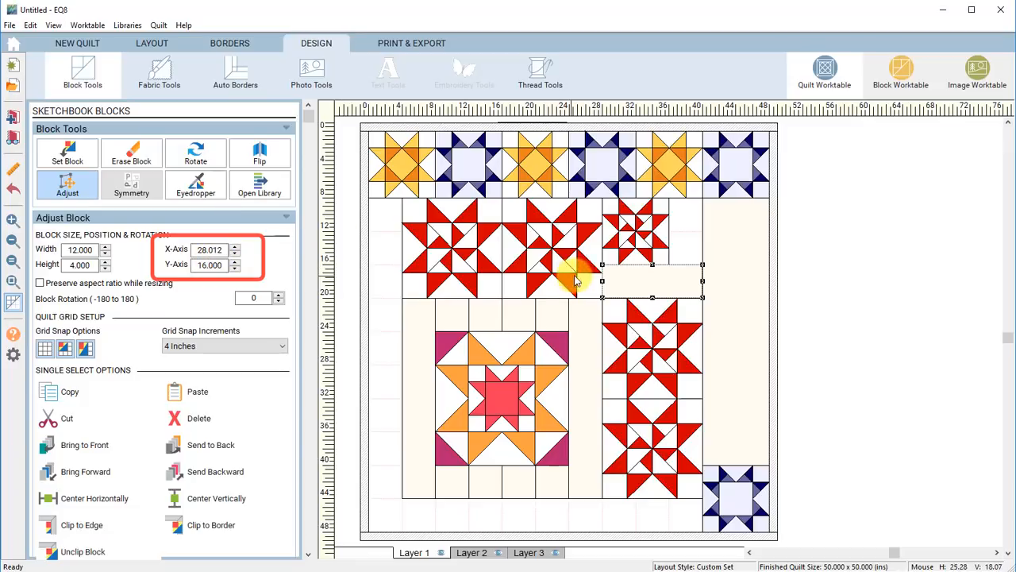
left_click(629, 278)
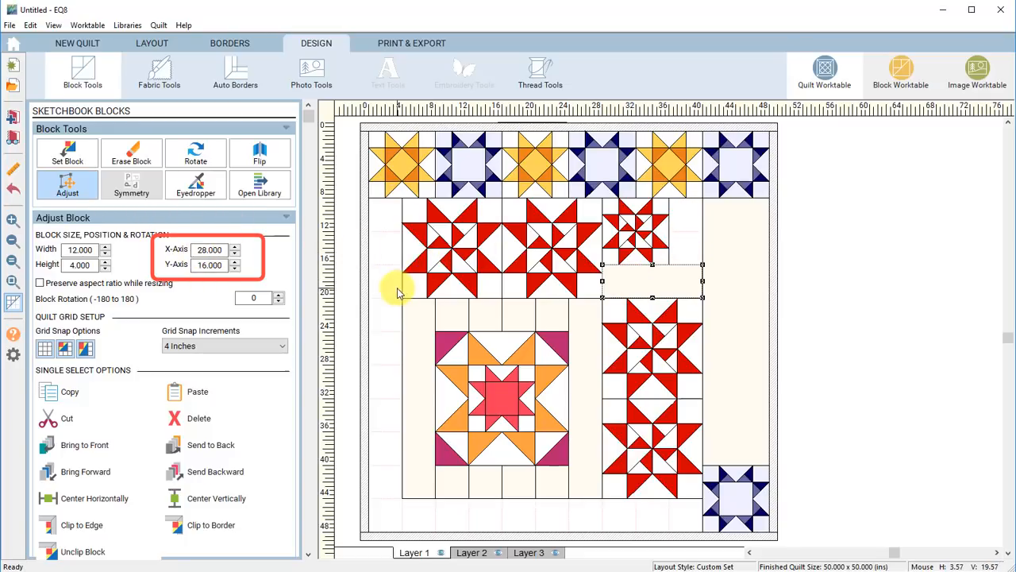
- Copy another plain square and fit it as a 4 by 8 inch strip right of the small red star, at X 36, Y 8
left_click(464, 312)
left_click(70, 390)
left_click(194, 391)
left_click_drag(471, 332, 688, 266)
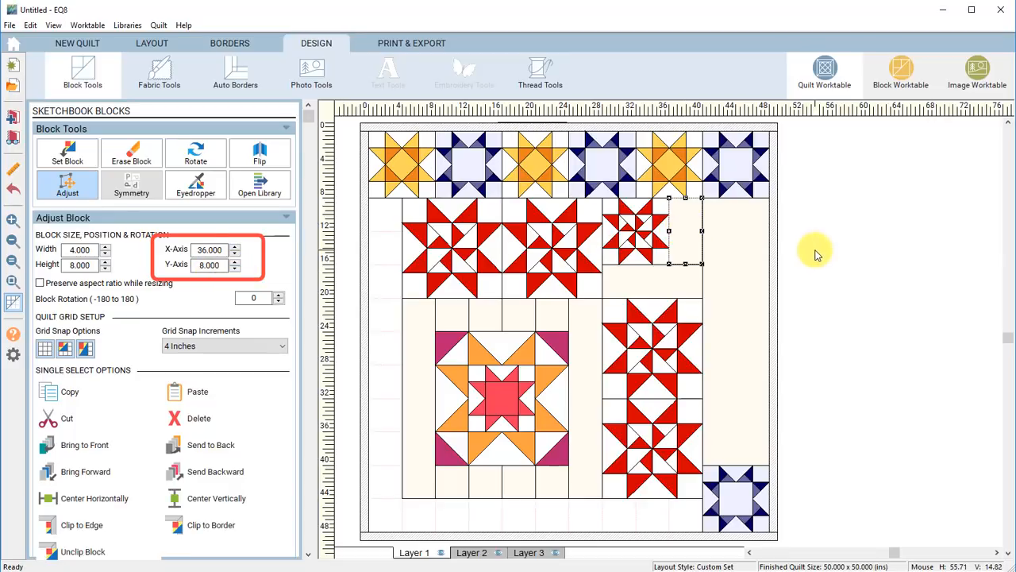
left_click(816, 283)
- Copy the framed star's left strip and fit it as a 4 by 40 inch strip along the quilt's left edge, at X 0, Y 8
left_click(419, 365)
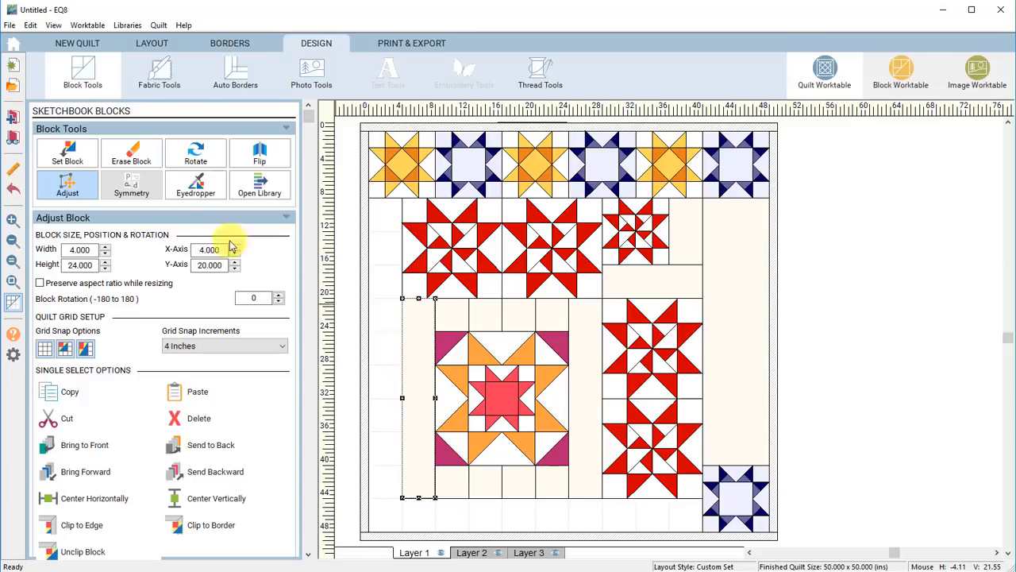
left_click(197, 391)
left_click_drag(478, 343, 386, 532)
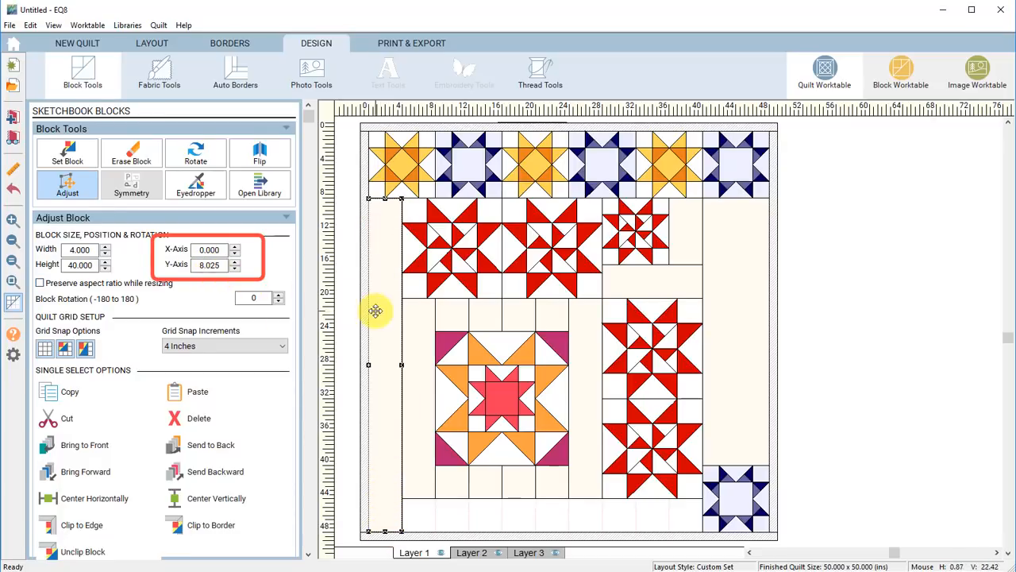
double_click(211, 265)
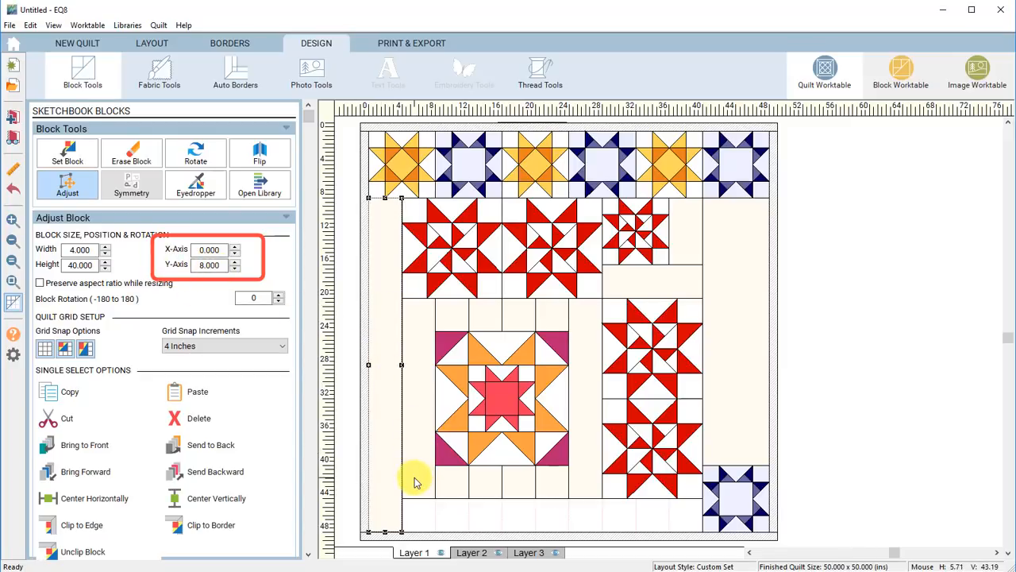
- Copy a plain square from the lower row and fit it as a 36 by 4 inch strip along the bottom edge at X 4, Y 44
left_click(452, 481)
left_click(75, 392)
left_click(190, 395)
left_click_drag(465, 494, 702, 522)
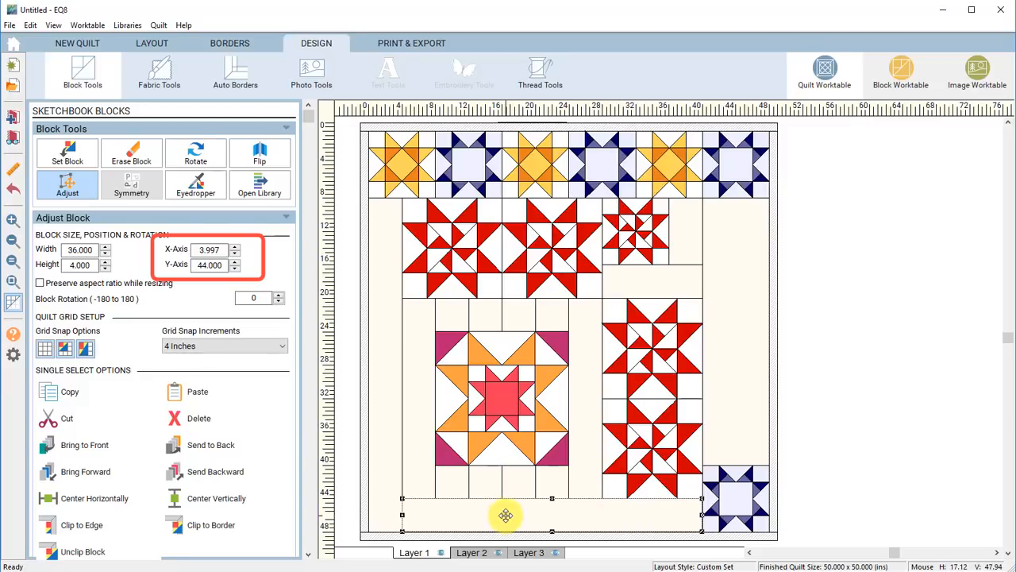
left_click_drag(491, 516, 498, 515)
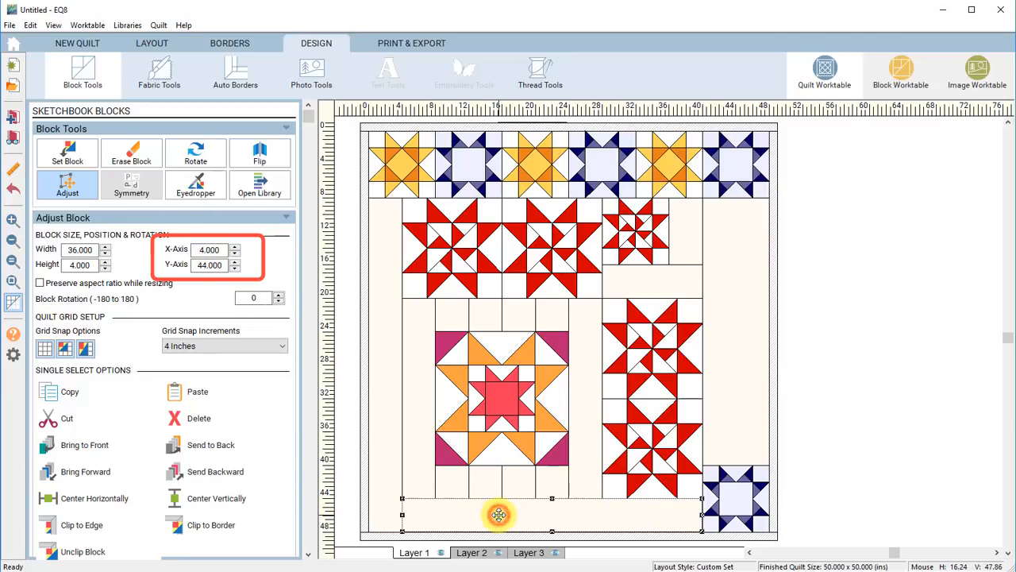
left_click(797, 282)
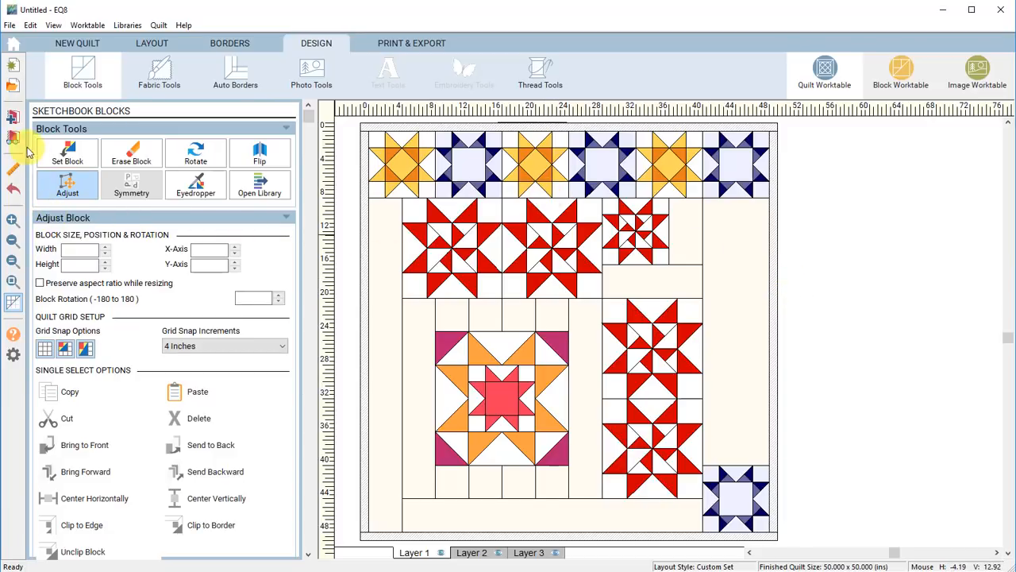
- Add the quilt to the project sketchbook and save the project file as Saras-custom-quilt
left_click(13, 117)
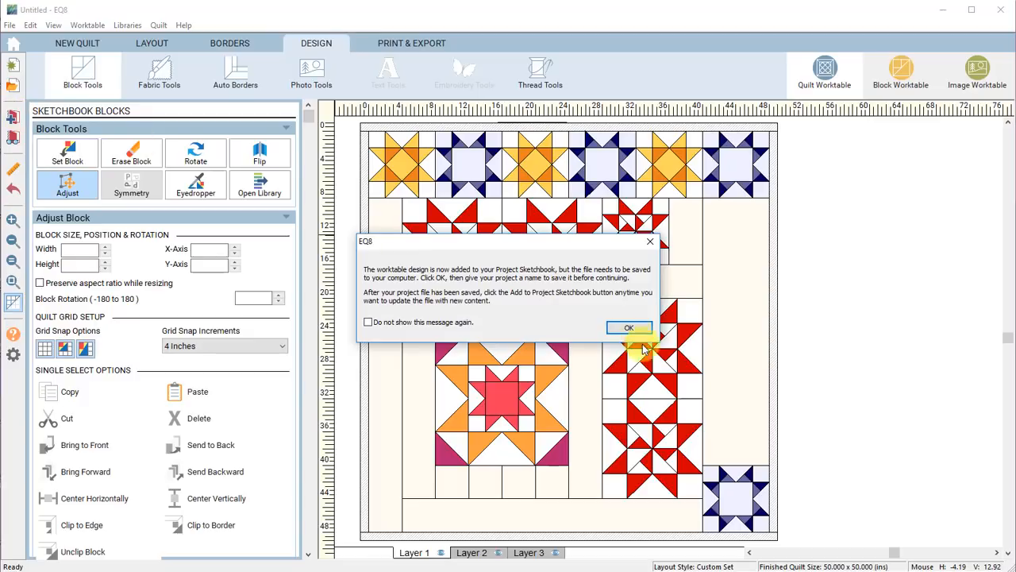
left_click(629, 328)
left_click(447, 331)
left_click(447, 331)
type("Saras-custom")
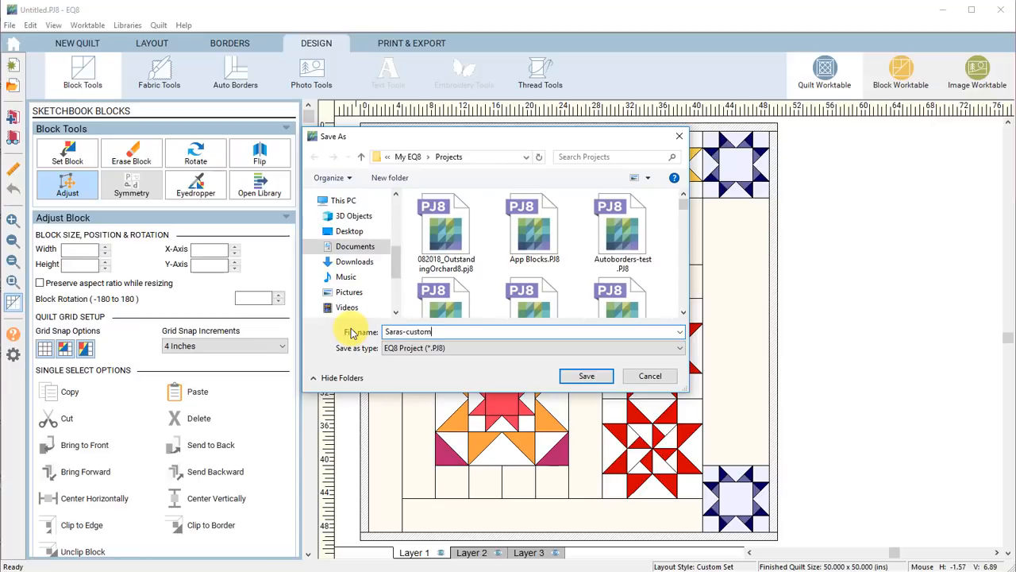
type("-quilt")
key("Return")
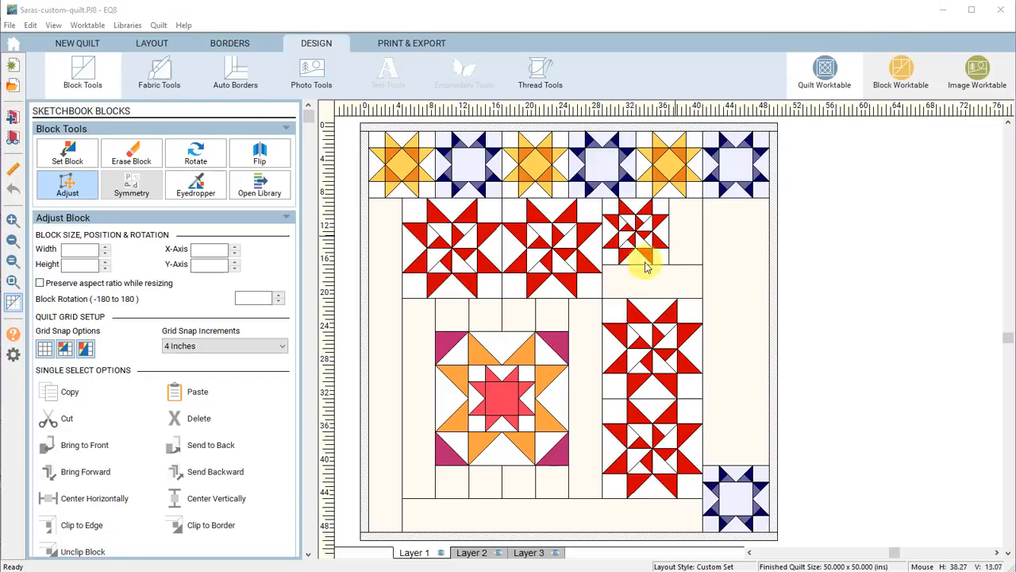
- Set the blue-and-cream four-patch block into the four plain squares directly above the framed star
left_click(73, 158)
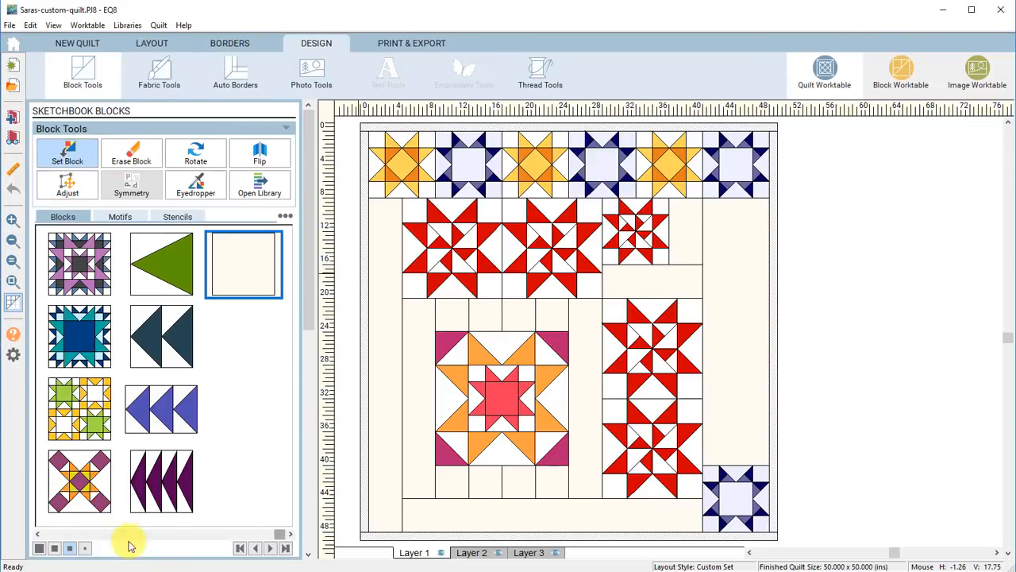
left_click(170, 533)
left_click(151, 534)
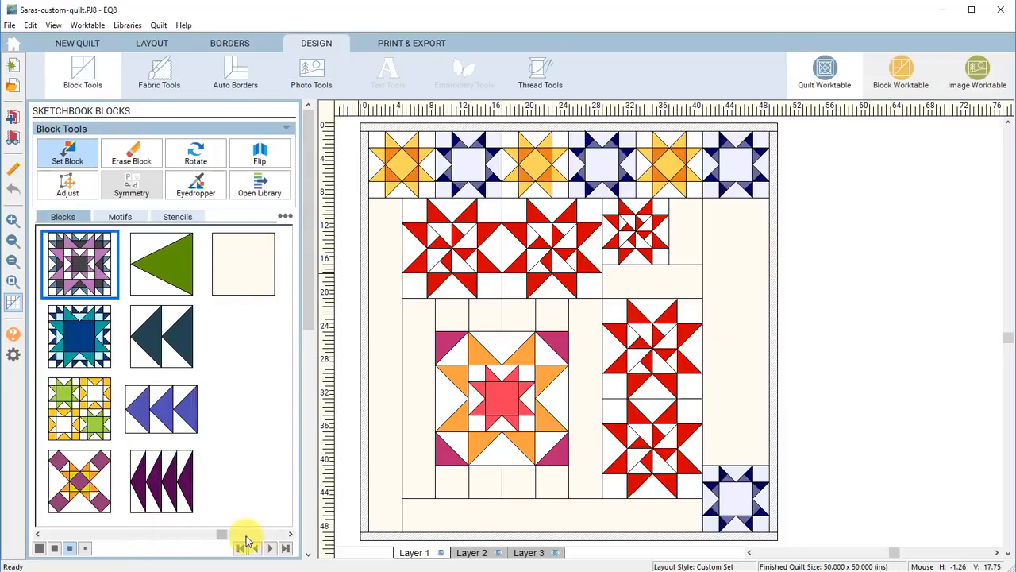
left_click(215, 537)
left_click(119, 534)
left_click(91, 534)
left_click(77, 533)
left_click(150, 414)
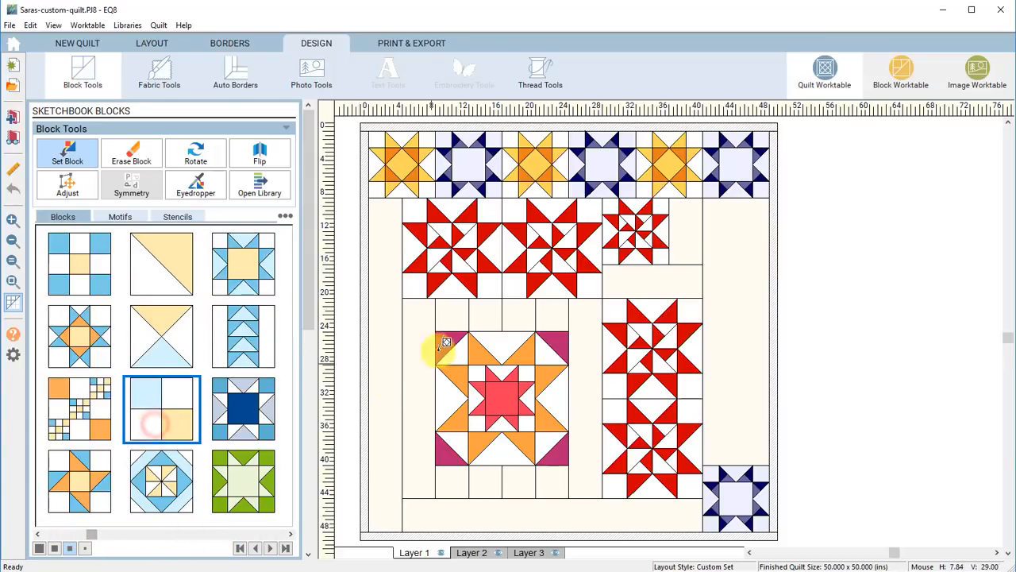
left_click(459, 315)
left_click(485, 316)
left_click(519, 314)
left_click(551, 317)
- Set the same four-patch block into the four plain squares directly below the framed star
left_click(545, 481)
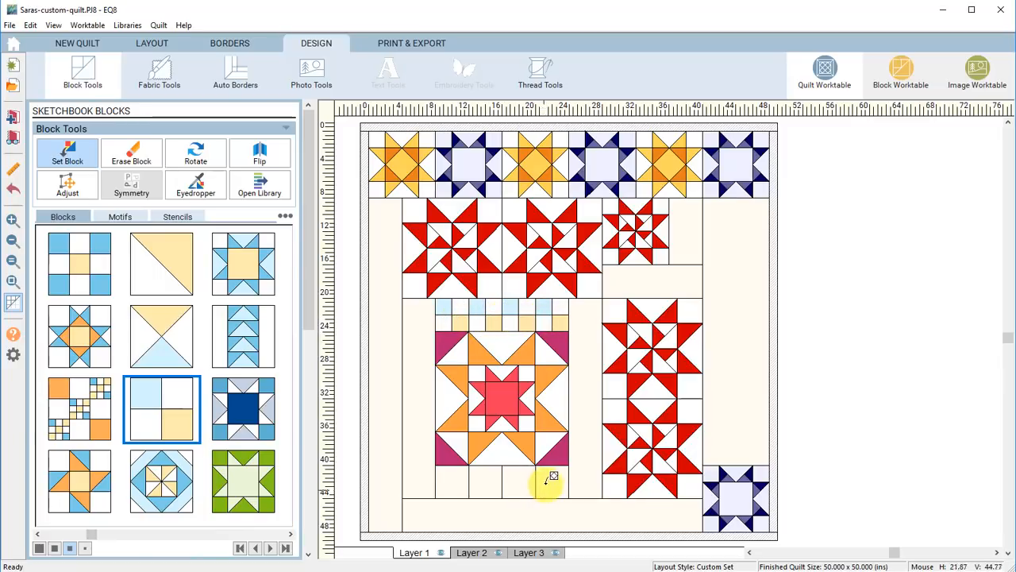
left_click(510, 485)
left_click(480, 481)
left_click(459, 478)
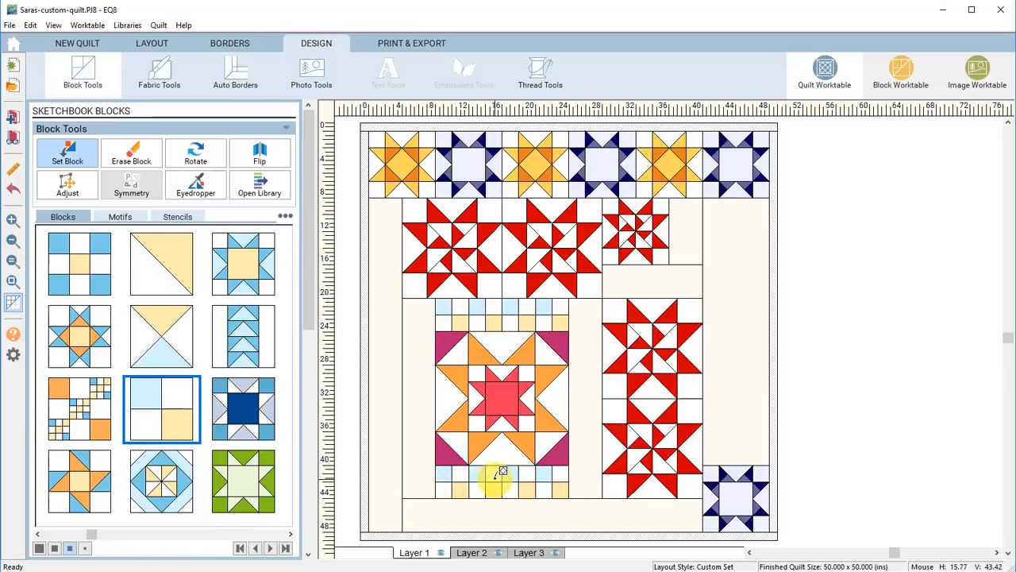
- Delete the tall plain strips on both sides of the framed star
left_click(67, 184)
left_click(416, 359)
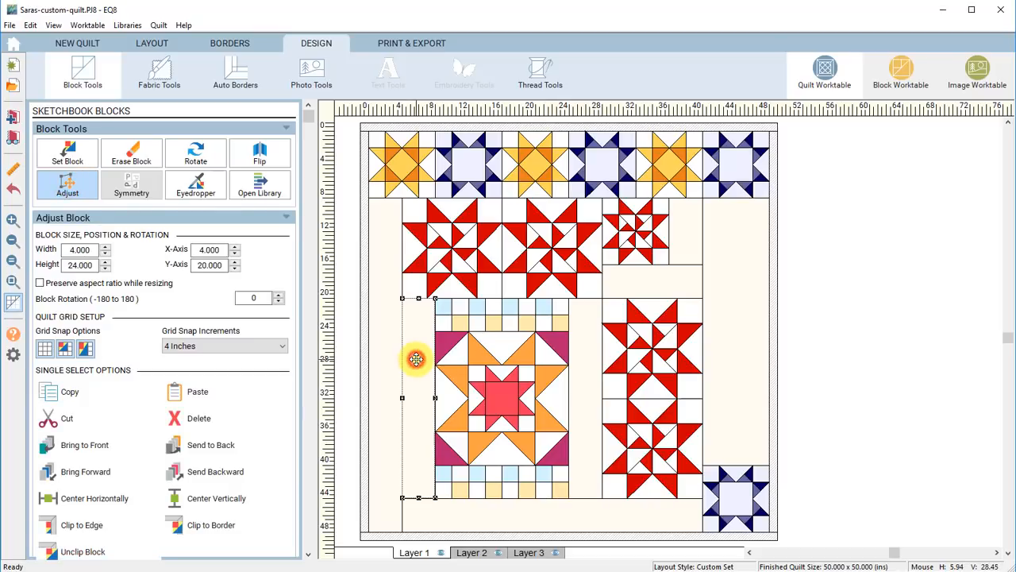
key("Delete")
left_click(587, 365)
key("Delete")
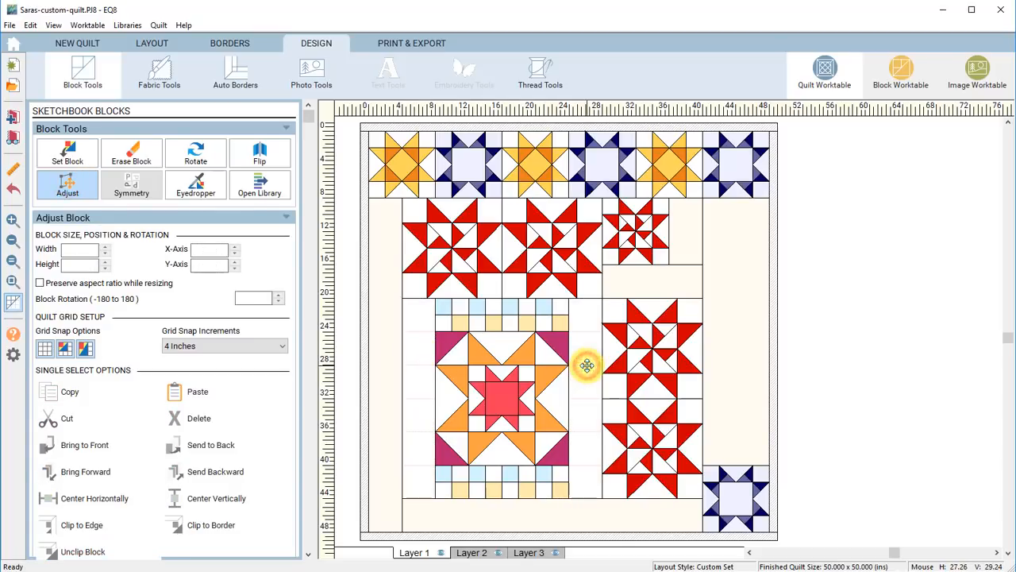
- Place a new four-patch block in the gap left of the framed star and fit it as a 4-inch square at X 4, Y 40
left_click(457, 320)
left_click(67, 154)
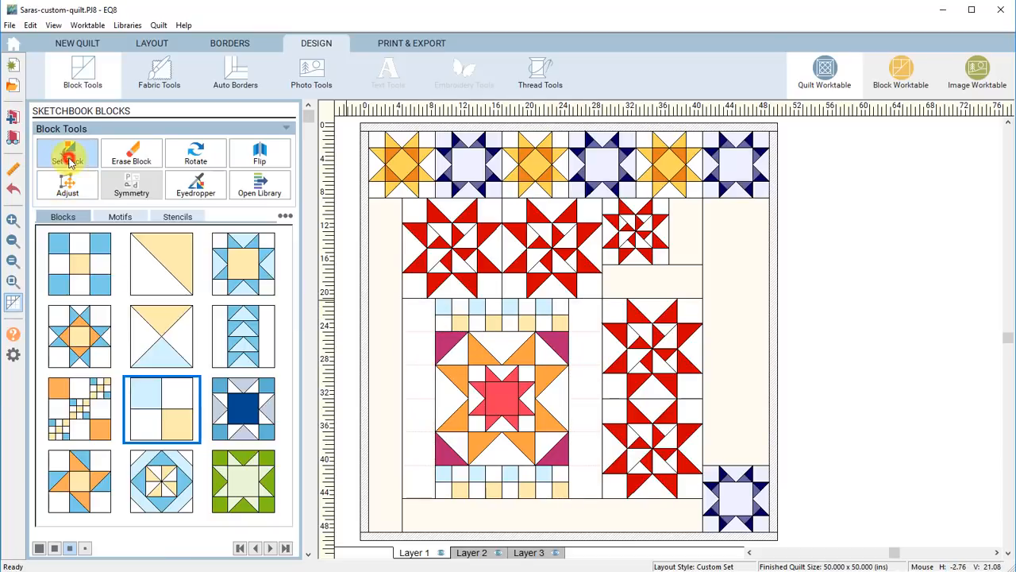
left_click(153, 403)
left_click(405, 341)
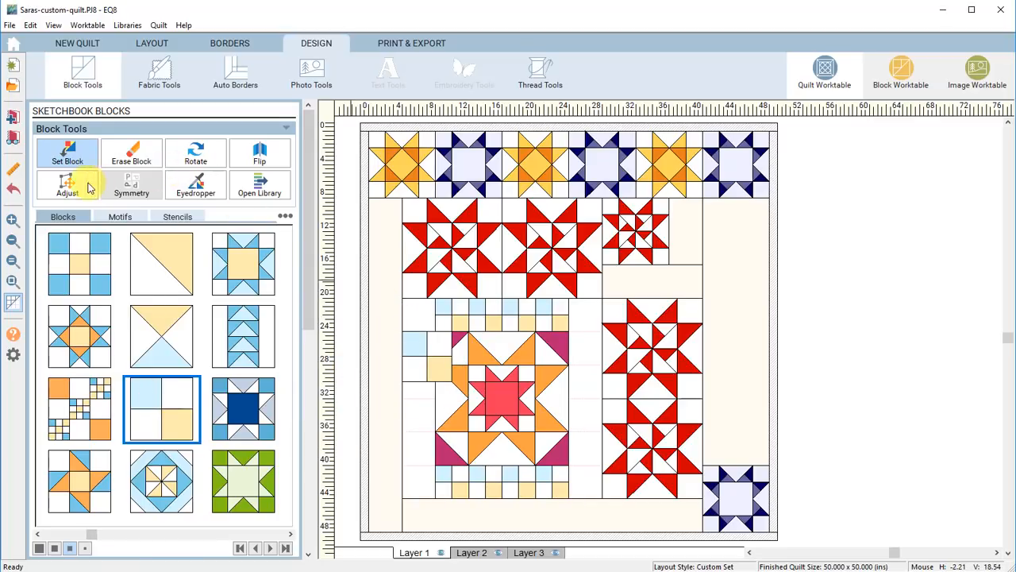
left_click(68, 184)
left_click_drag(431, 346, 412, 483)
- Copy the 4-inch four-patch repeatedly to fill the column left of the framed star, up to Y 20
key("ctrl+c")
key("ctrl+v")
key("ctrl+v")
left_click(417, 454, "shift")
left_click(421, 418, "shift")
left_click(419, 392, "shift")
left_click(367, 425)
- Copy the whole left column of six four-patches into the gap right of the framed star and snap the blocks to the grid
left_click(418, 478)
left_click(418, 447, "shift")
left_click(420, 410, "shift")
left_click(418, 373, "shift")
left_click(413, 340, "shift")
left_click(411, 314, "shift")
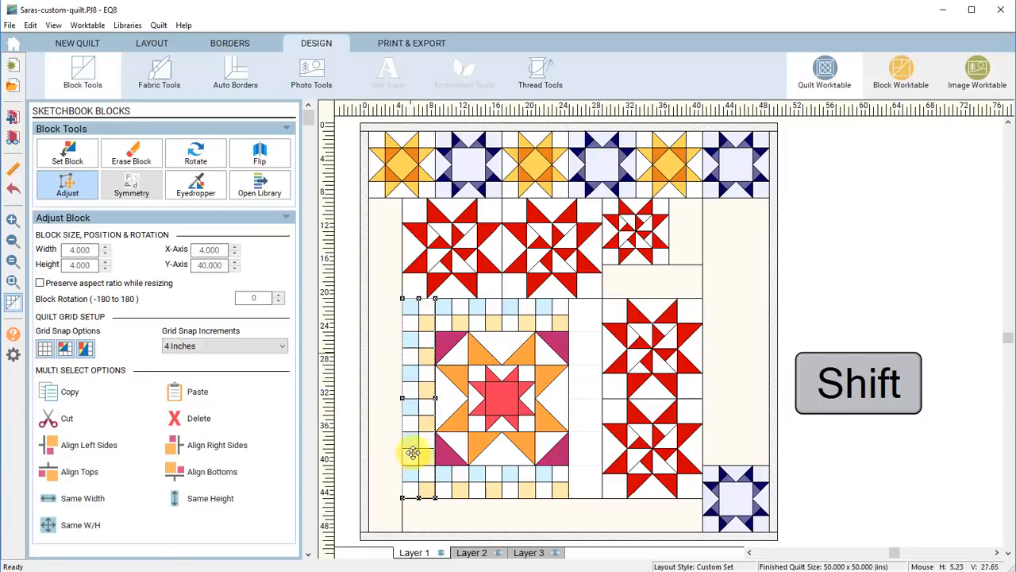
left_click(57, 391)
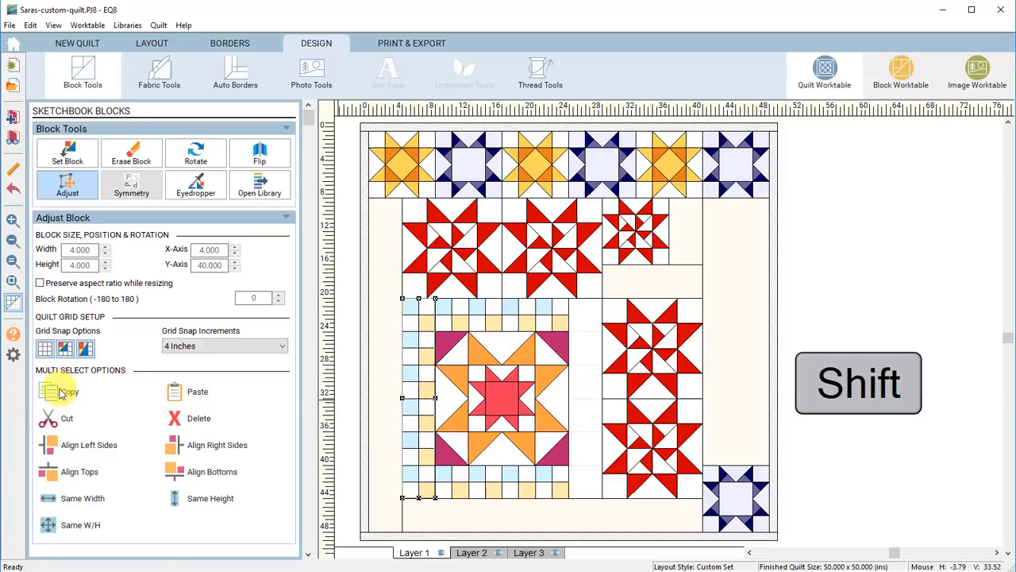
left_click(173, 388)
left_click_drag(431, 438, 588, 427)
left_click(585, 485)
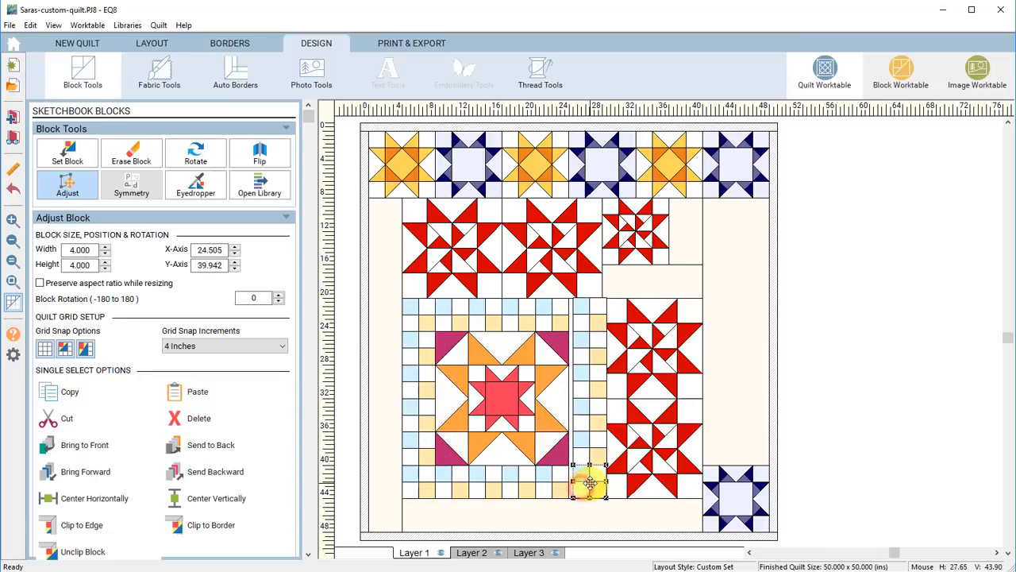
left_click_drag(582, 476, 585, 344)
left_click(811, 375)
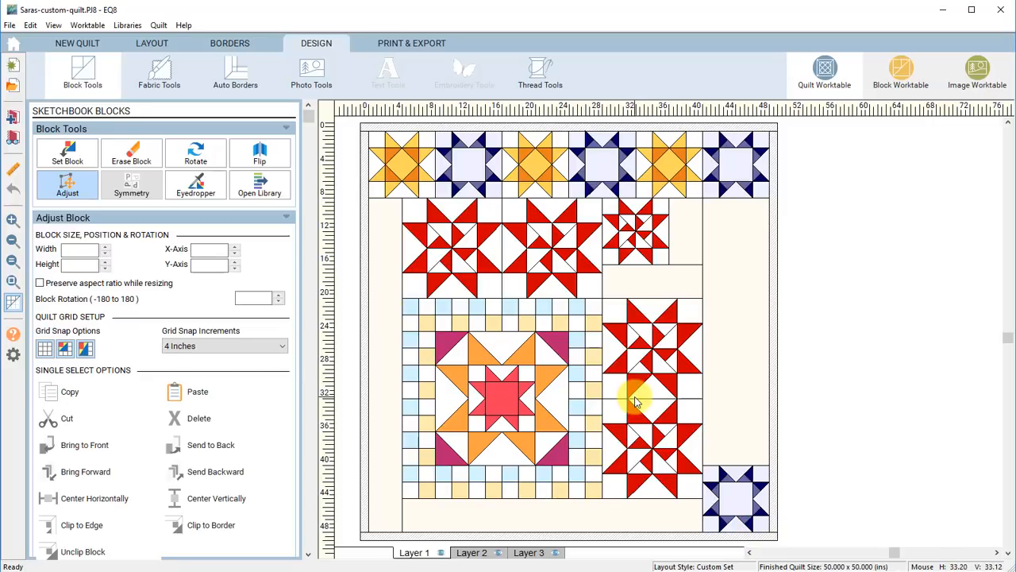
- Set the layout's center height to 56 inches without maintaining the existing block sizes, and return to the design
left_click(155, 44)
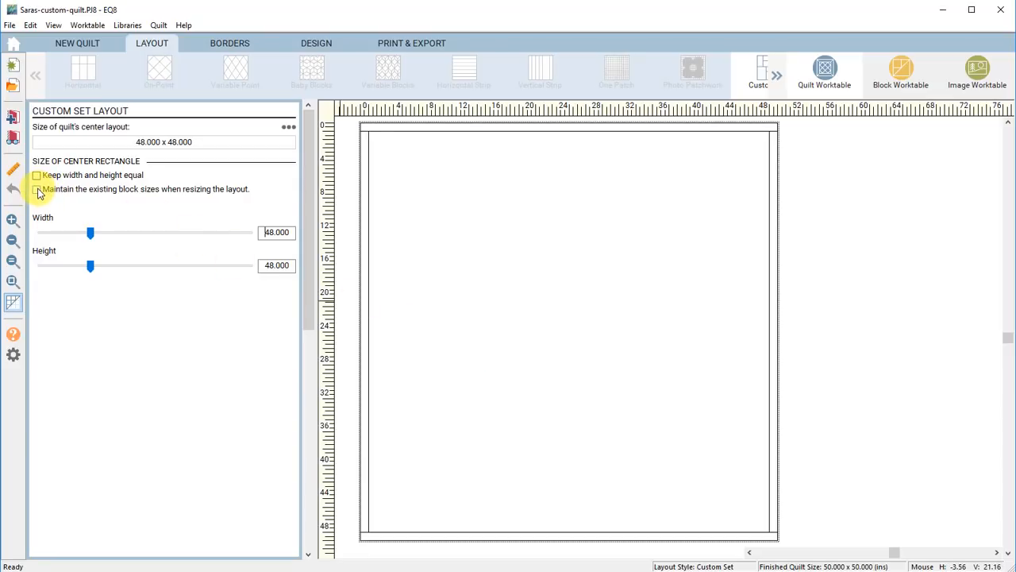
left_click_drag(92, 270, 100, 268)
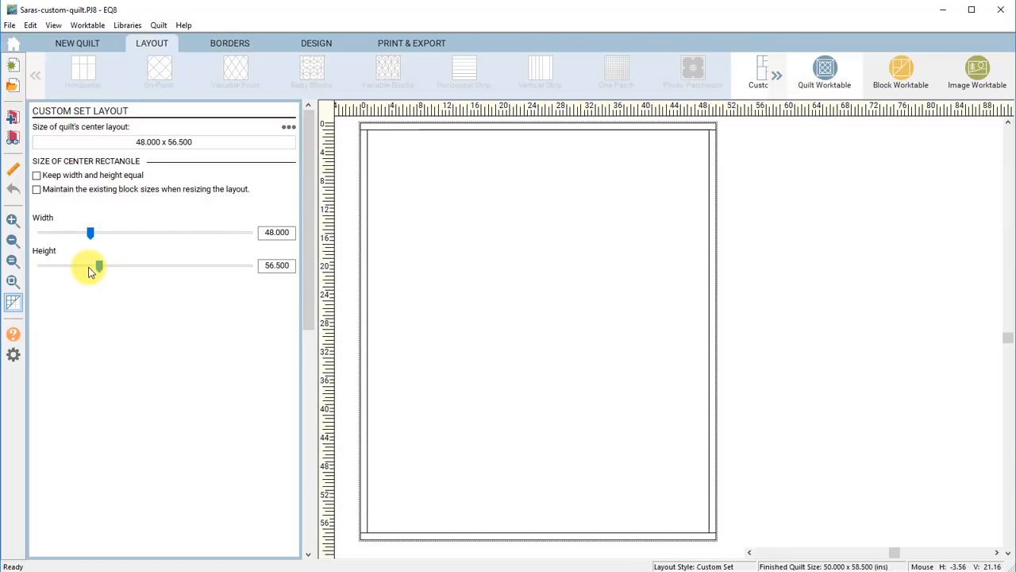
left_click(70, 267)
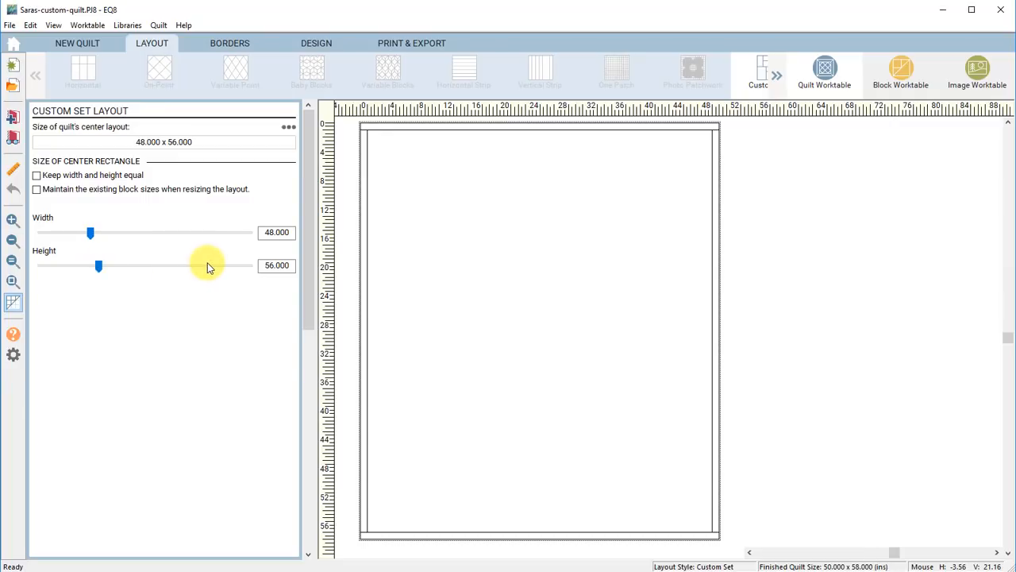
left_click(318, 44)
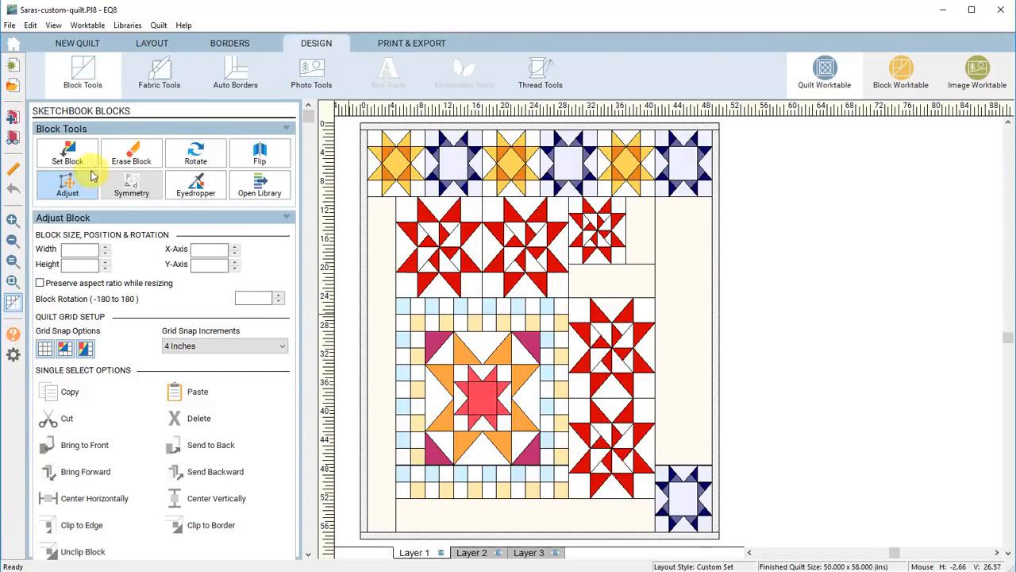
- Check the width and height of the framed star, the upper stacked red star and a top-row yellow star
left_click(524, 405)
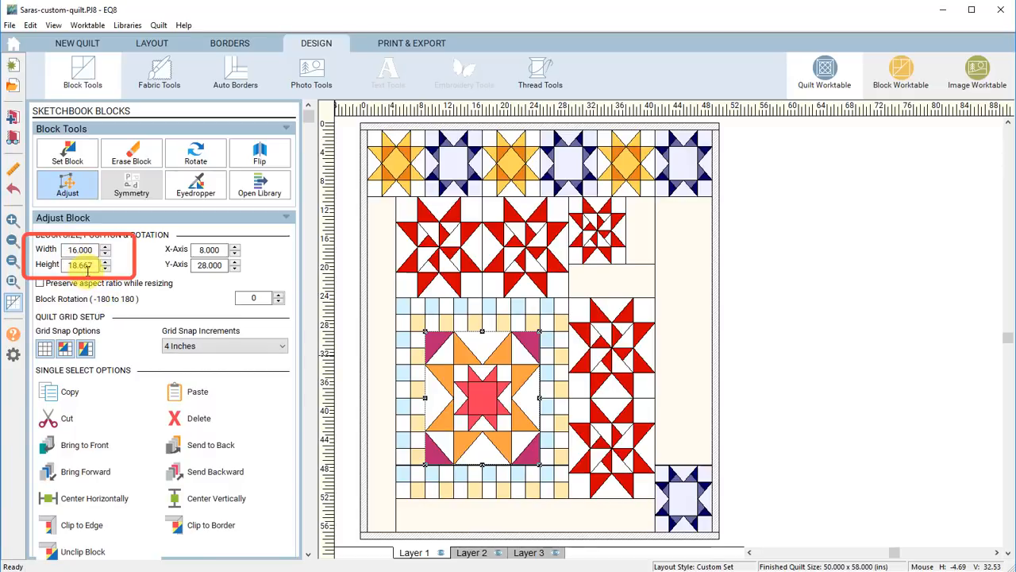
left_click(613, 347)
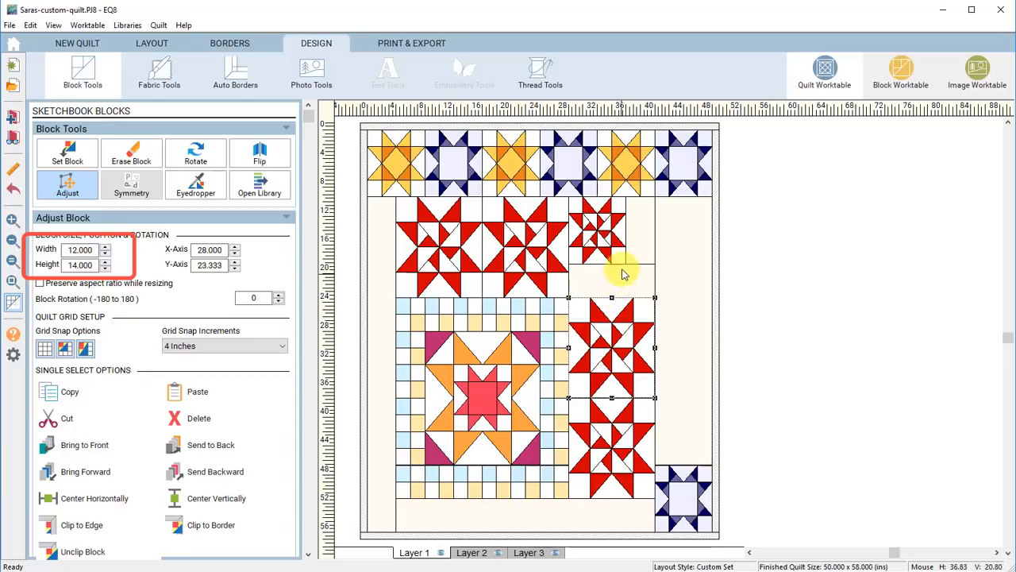
left_click(610, 163)
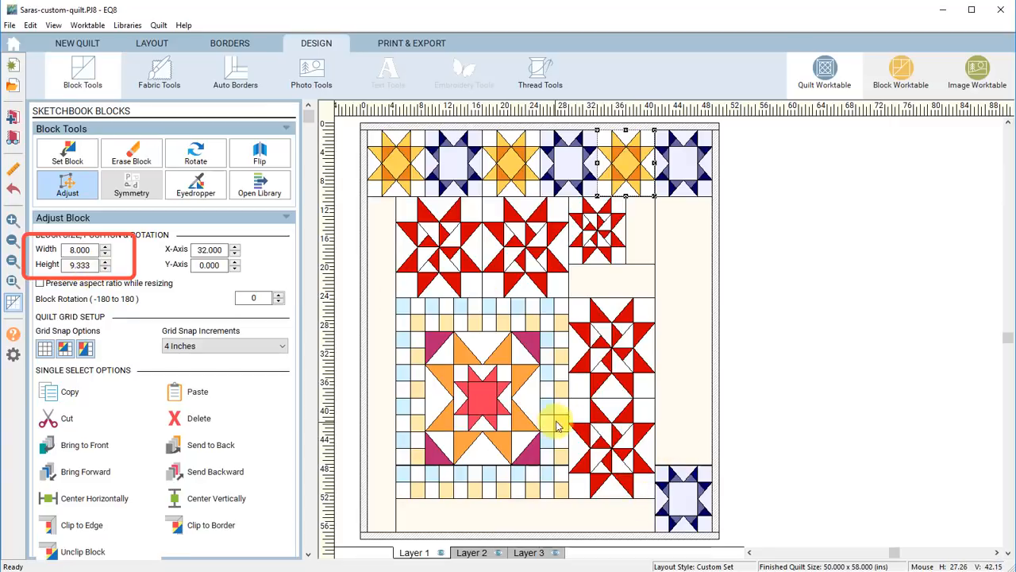
- Reopen the second saved quilt, with the four-patch frame, from the project sketchbook for editing
left_click(12, 138)
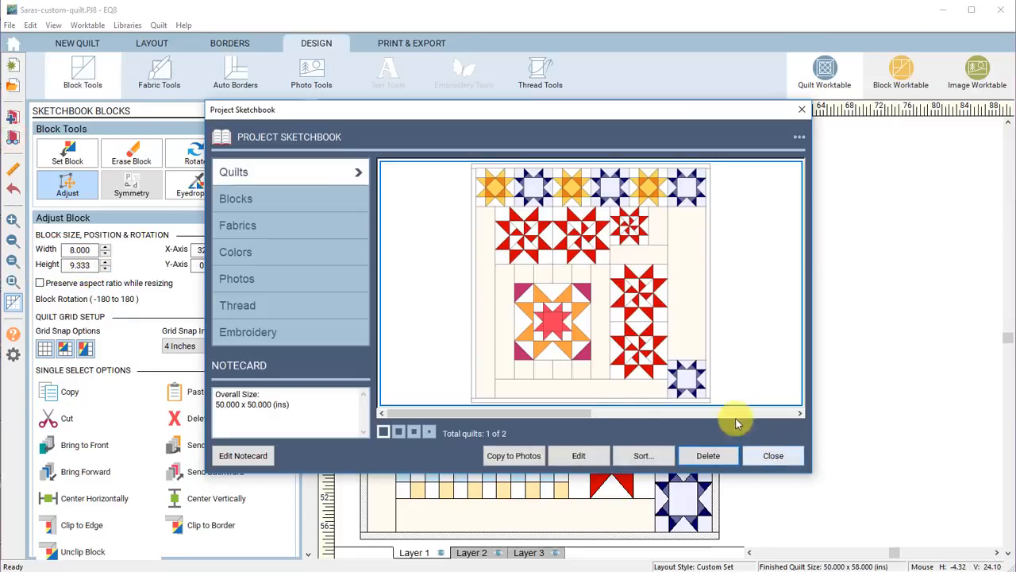
left_click_drag(556, 412, 792, 397)
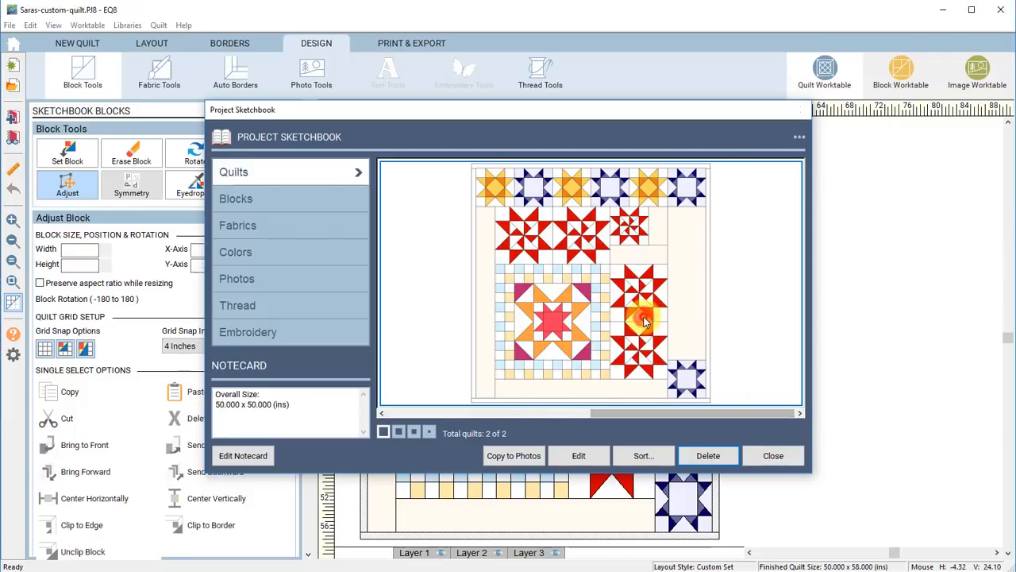
left_click(579, 455)
left_click(569, 320)
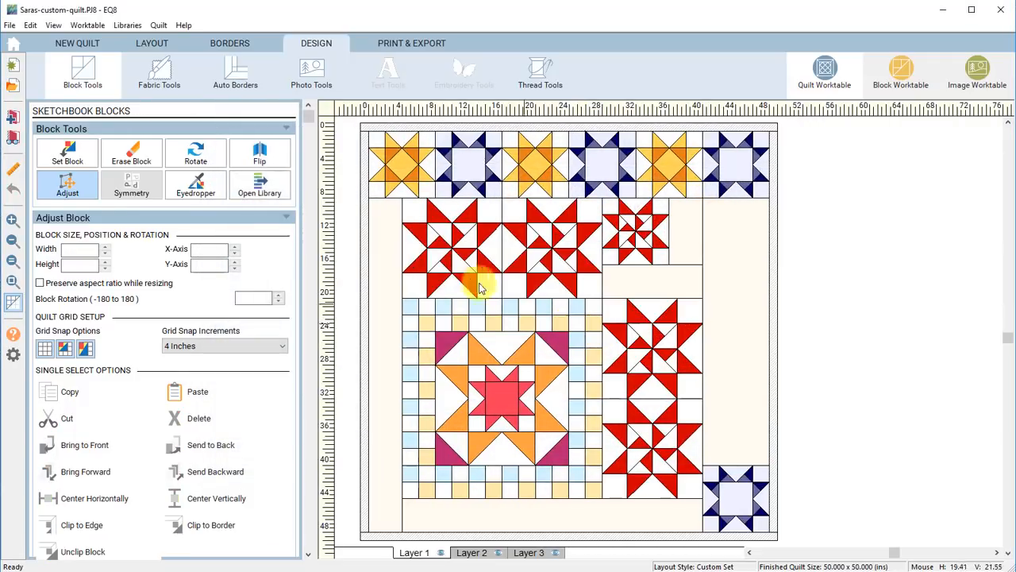
- Set the layout's center height to 56 inches while maintaining the existing block sizes, and return to the design
left_click(154, 44)
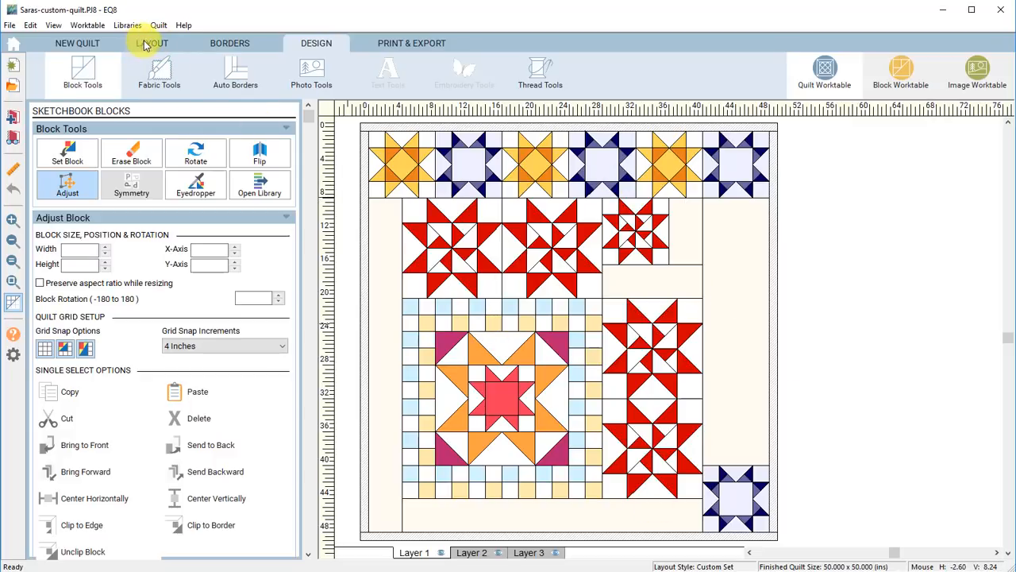
left_click(143, 45)
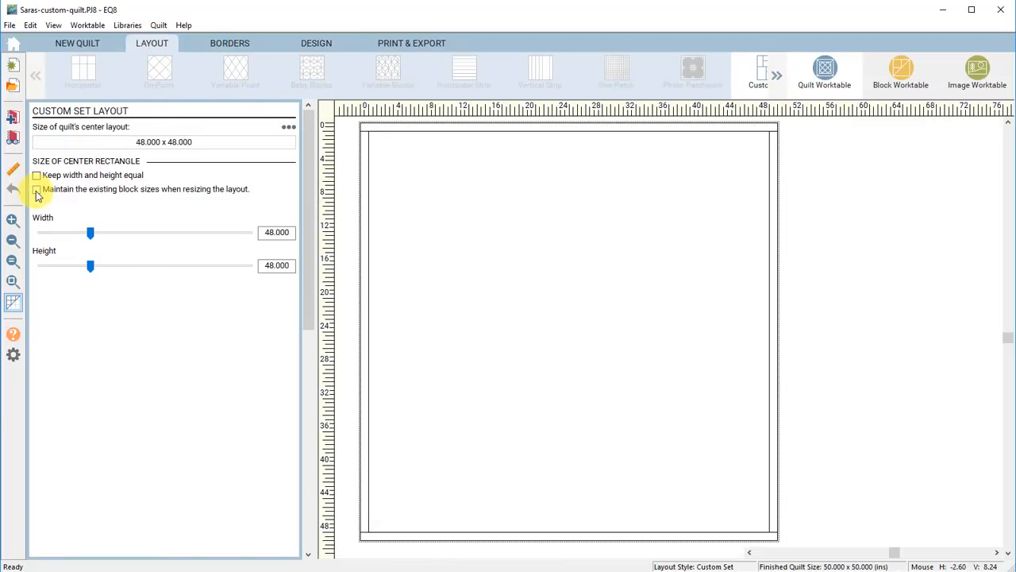
left_click(35, 191)
left_click_drag(89, 266, 98, 269)
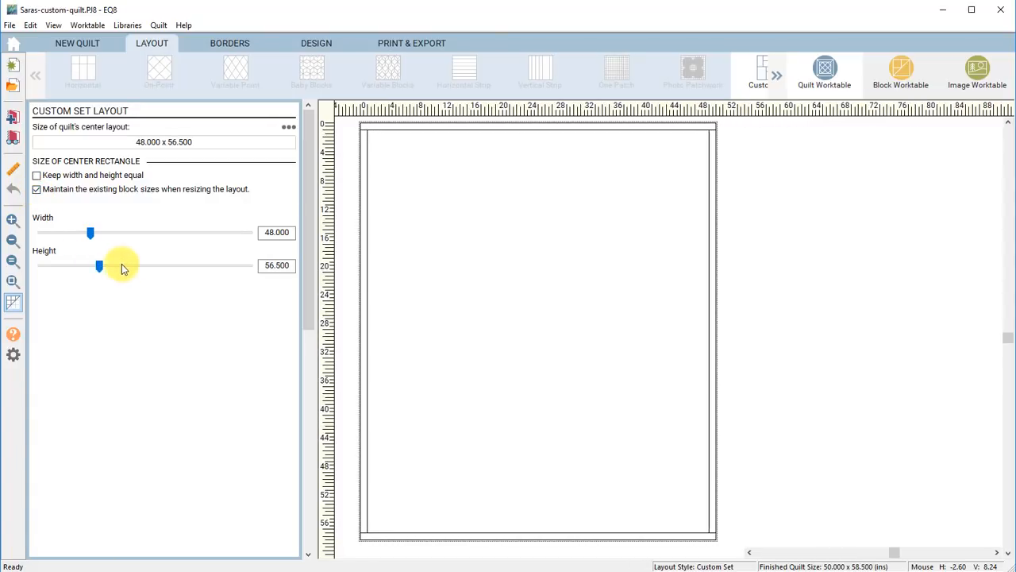
left_click(84, 264)
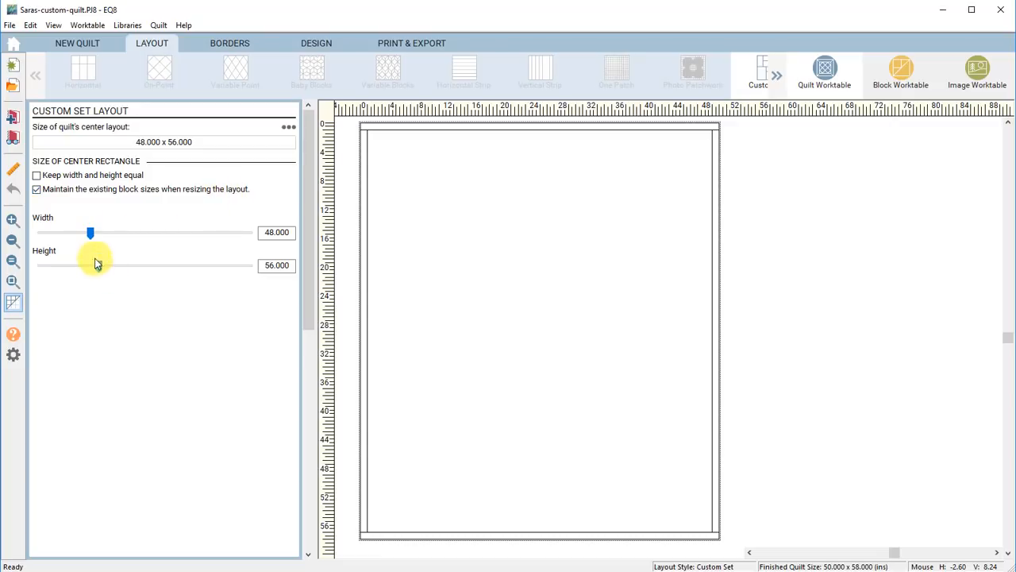
left_click(320, 44)
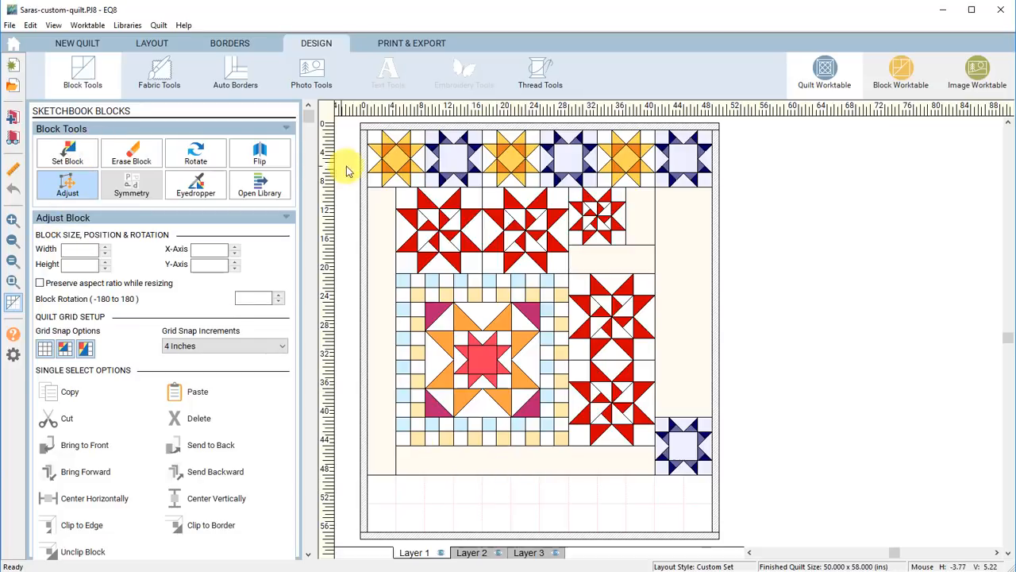
- Copy the top row of six yellow and blue stars into the empty bottom row at Y 48
left_click(393, 158)
left_click(454, 161, "shift")
left_click(511, 159, "shift")
left_click(567, 158, "shift")
left_click(627, 158, "shift")
left_click(670, 156, "shift")
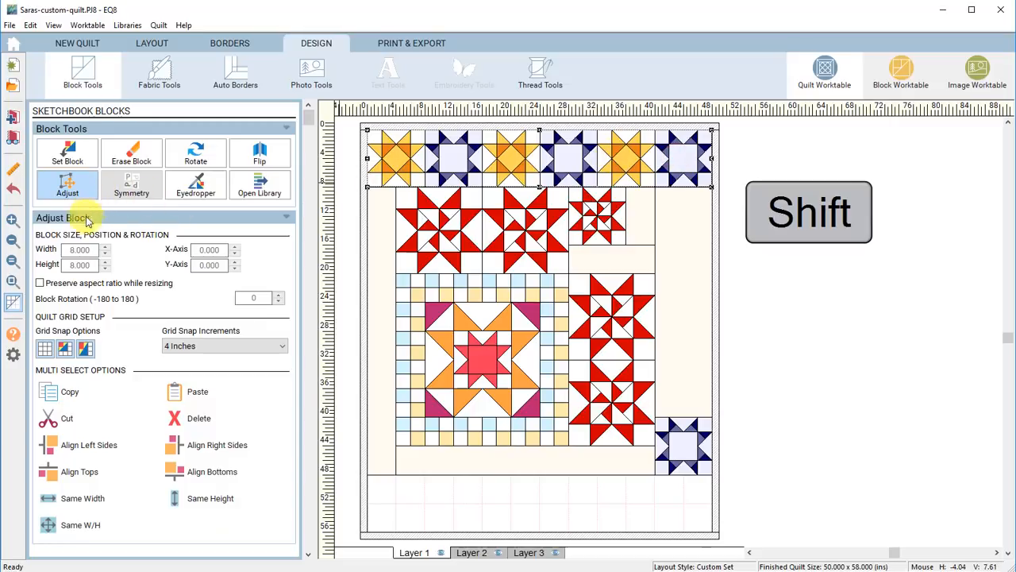
left_click(65, 392)
left_click(197, 392)
left_click_drag(389, 161, 681, 502)
left_click(805, 450)
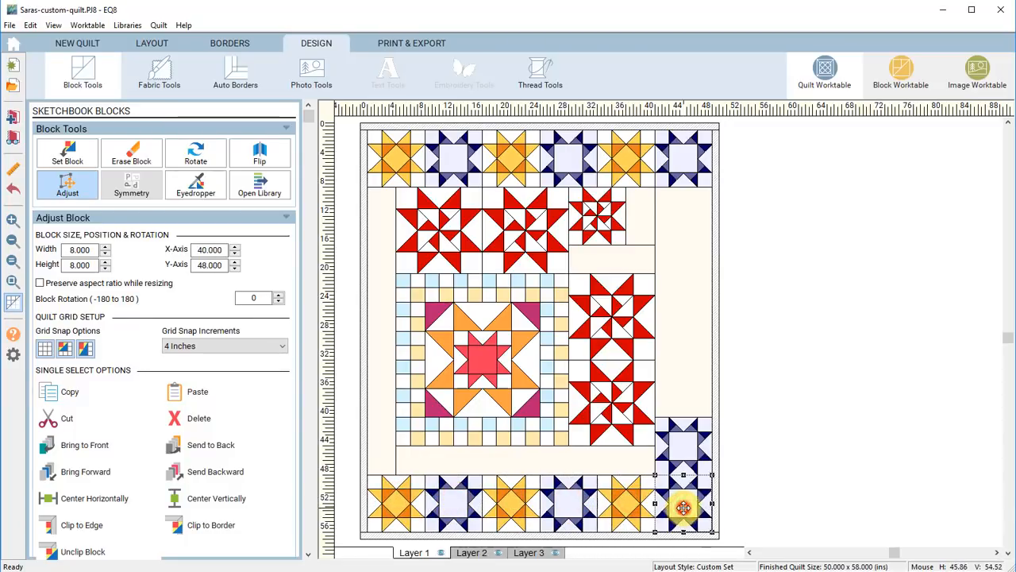
left_click(755, 465)
- Shorten the plain strip along the quilt's right edge at both ends to 8 by 16 inches, at X 40, Y 16
left_click(692, 398)
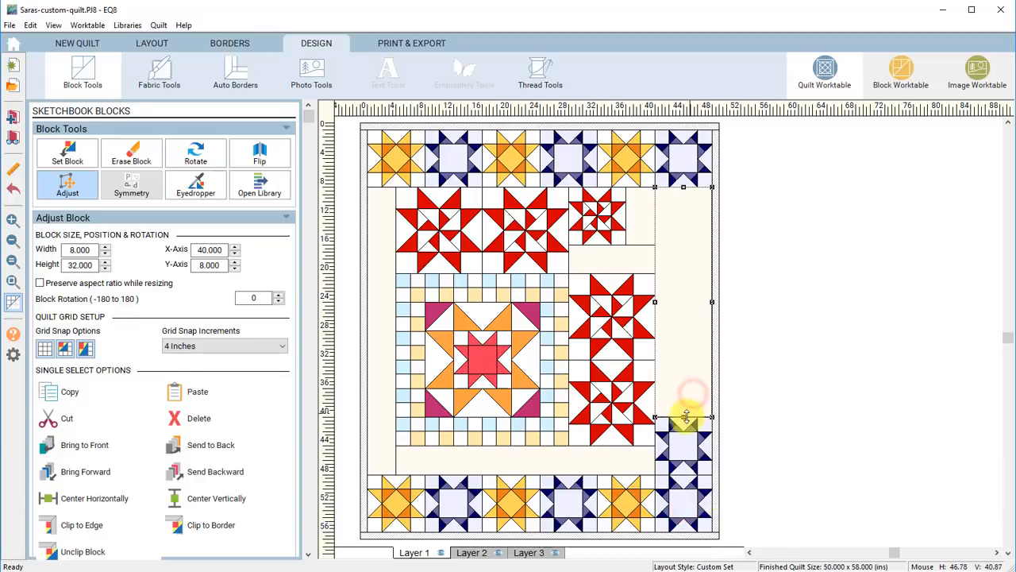
left_click_drag(685, 415, 689, 359)
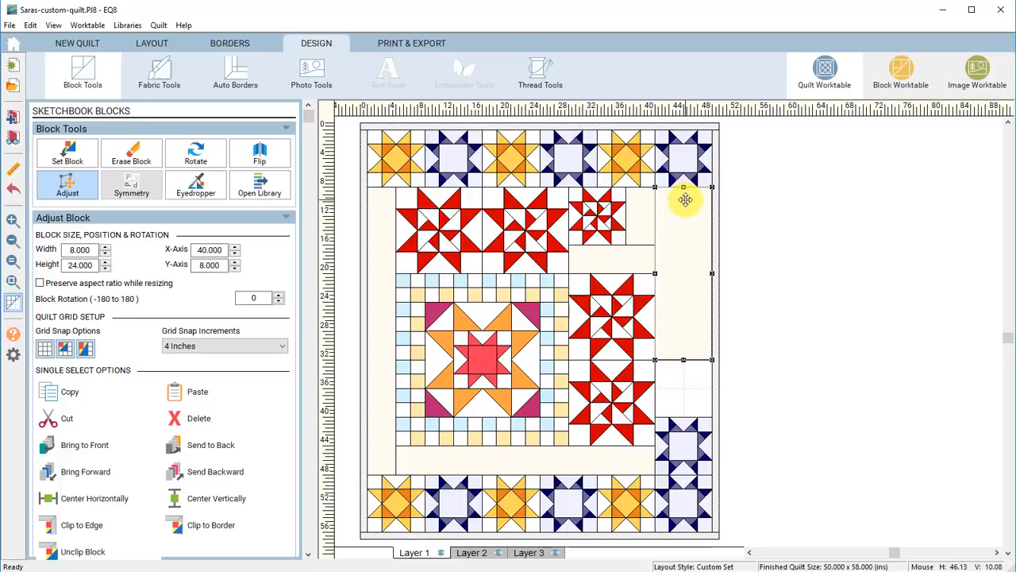
left_click_drag(684, 189, 681, 280)
- Copy the top row's rightmost yellow star into the gaps above and below the right strip, at X 40, Y 8 and X 40, Y 32
left_click(625, 170)
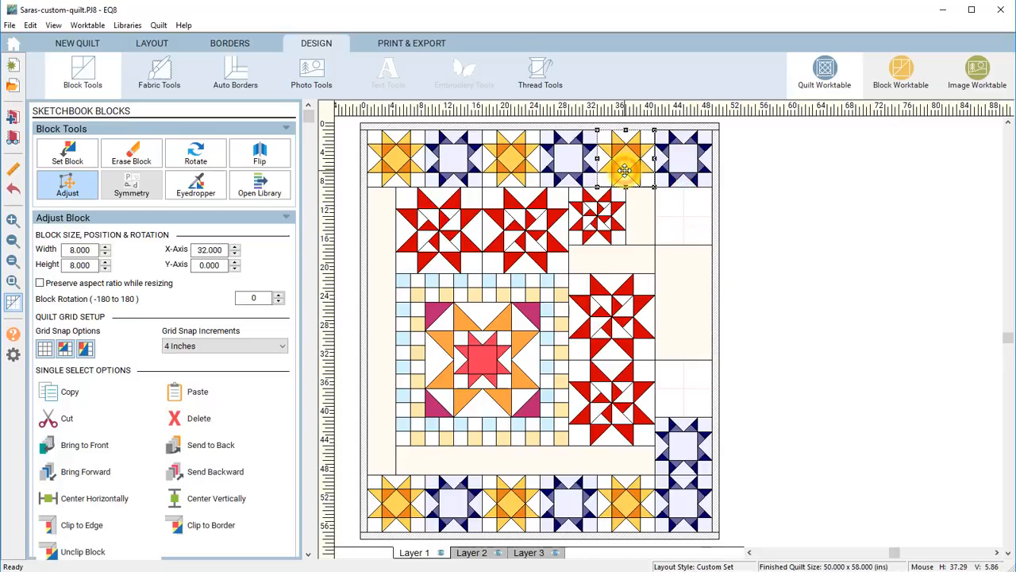
left_click_drag(625, 170, 674, 386)
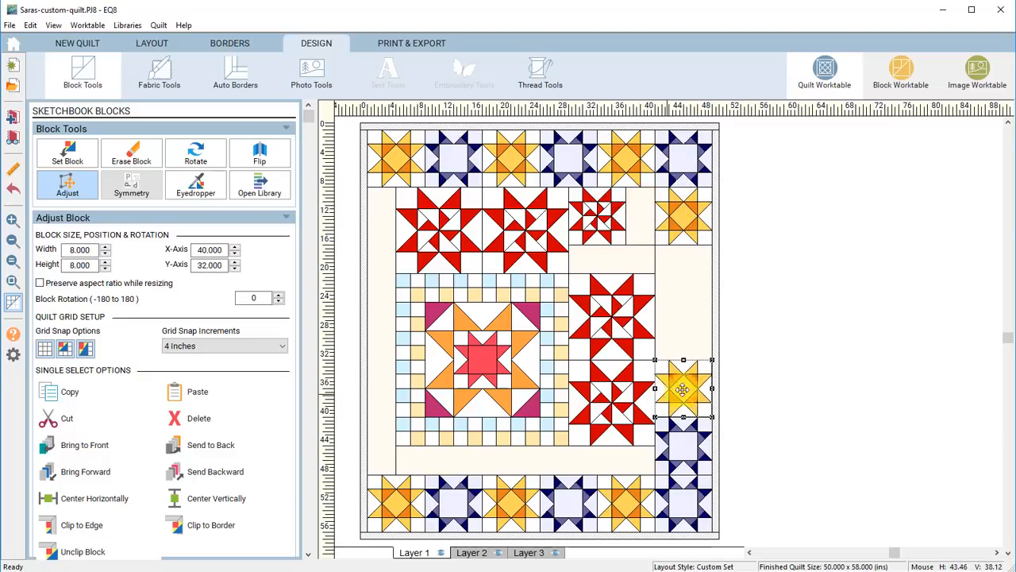
left_click(764, 389)
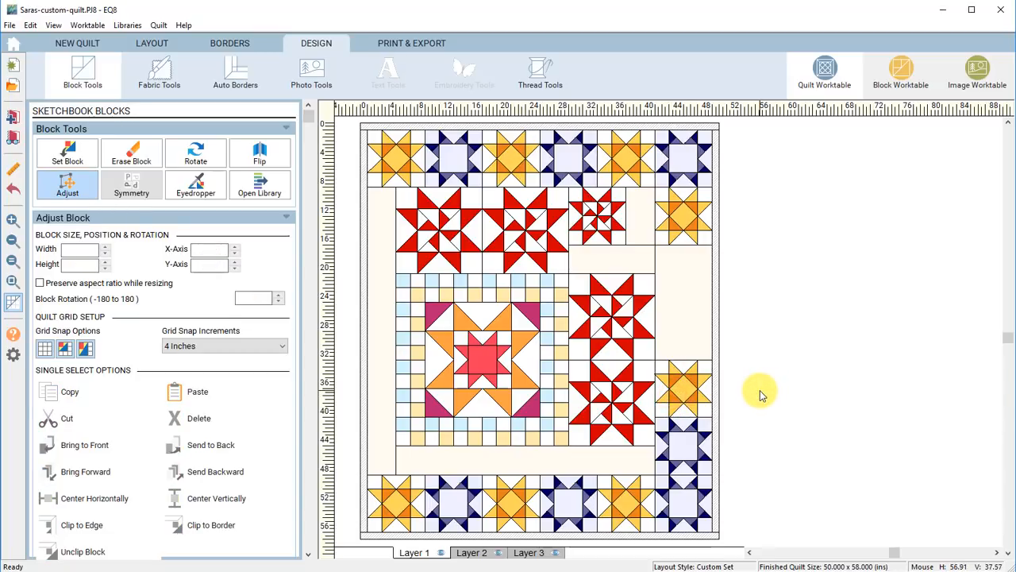